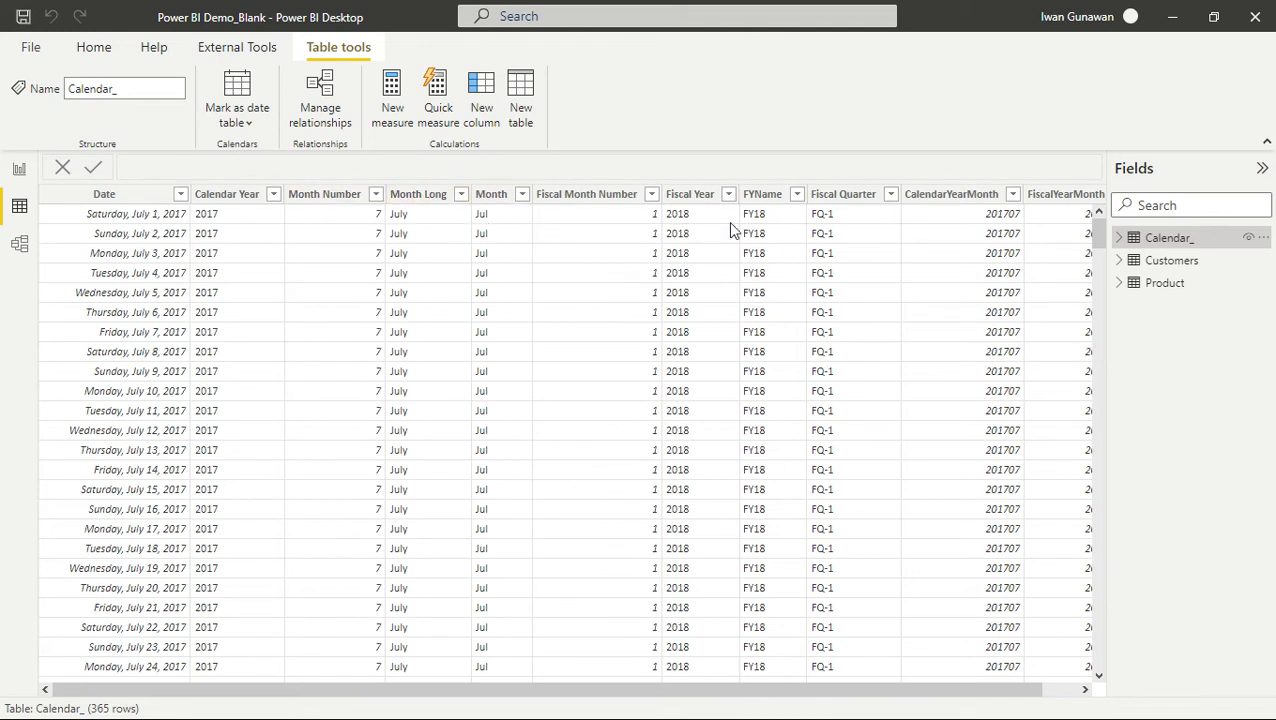
- Review the rows and columns of the Calendar_, Customers and Product tables
{"action": "left_click_drag", "start_coordinate": [832, 689], "coordinate": [772, 692]}
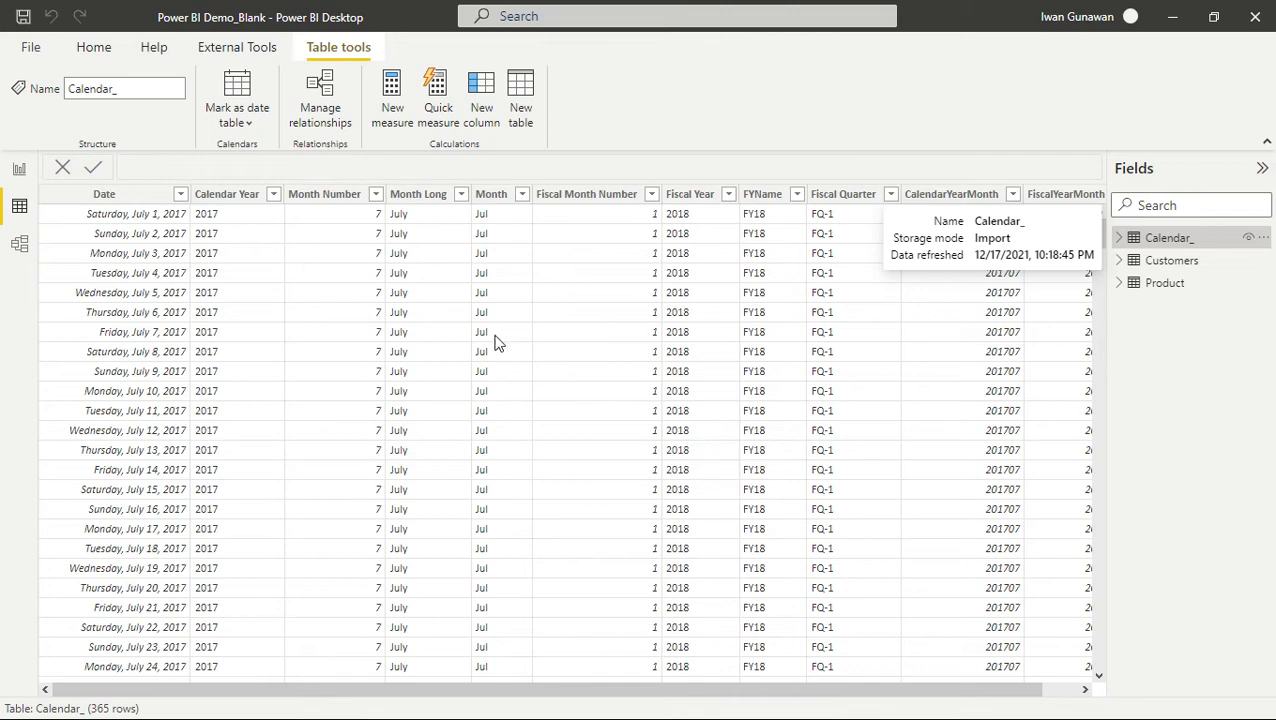
{"action": "scroll", "coordinate": [157, 500], "scroll_direction": "down", "scroll_amount": 20}
{"action": "scroll", "coordinate": [157, 500], "scroll_direction": "down", "scroll_amount": 13}
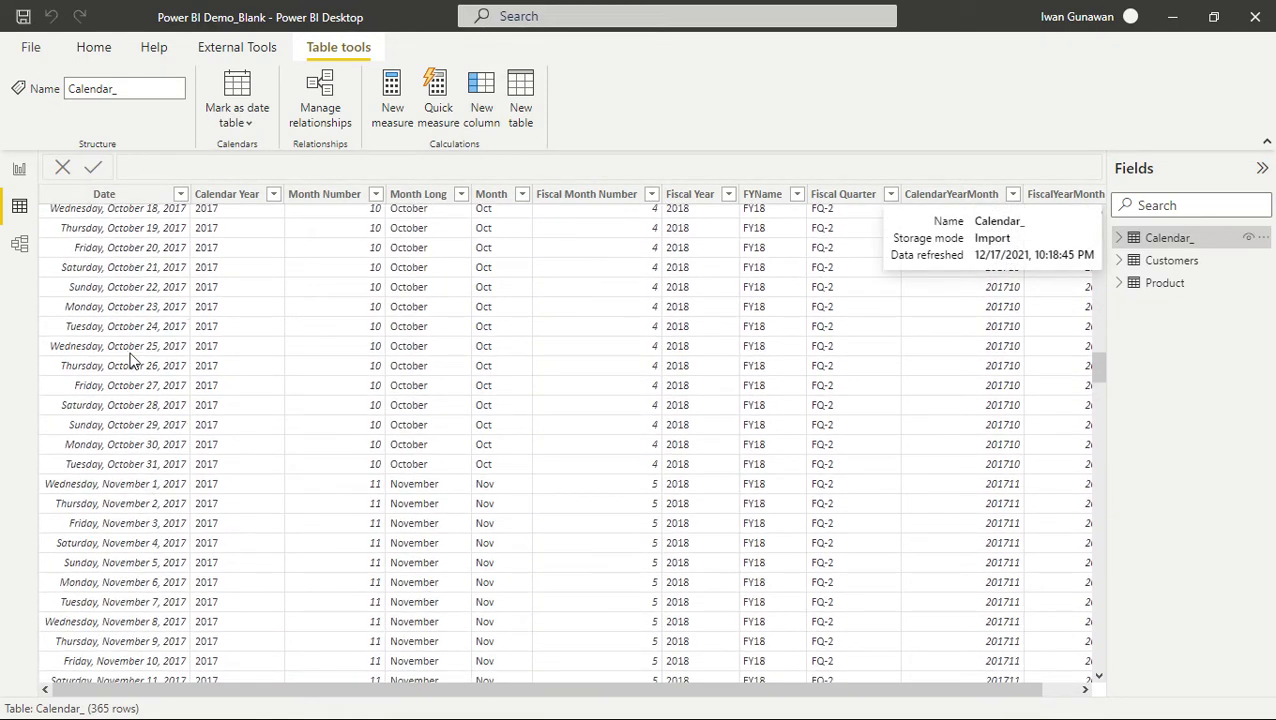
{"action": "left_click", "coordinate": [1170, 263]}
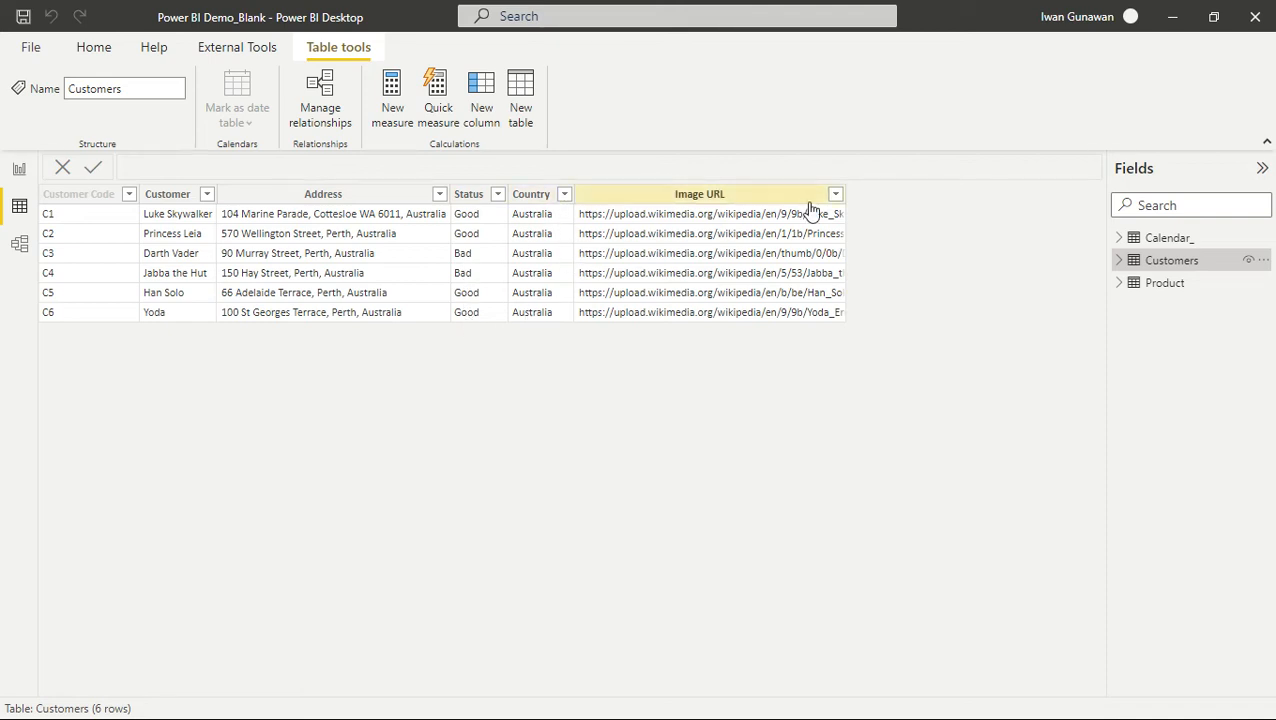
{"action": "left_click", "coordinate": [1164, 284]}
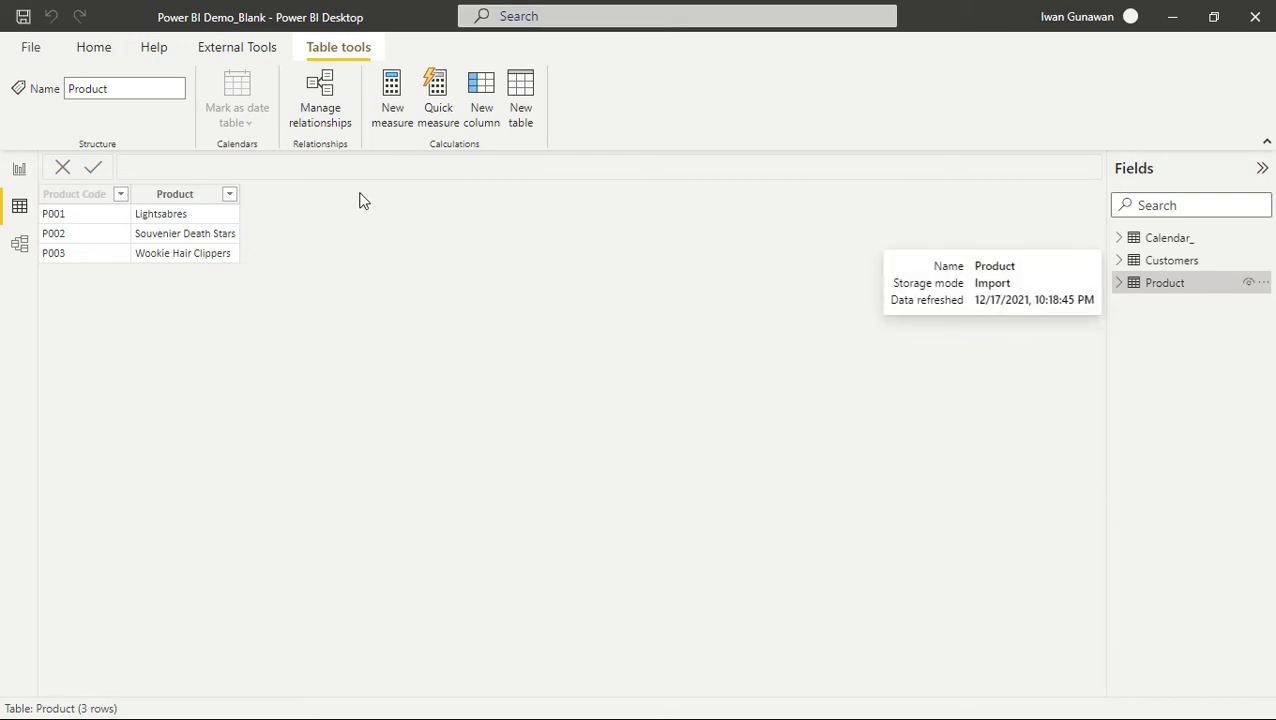
- Switch to the report view and open the complete list of data source connectors
{"action": "left_click", "coordinate": [96, 52]}
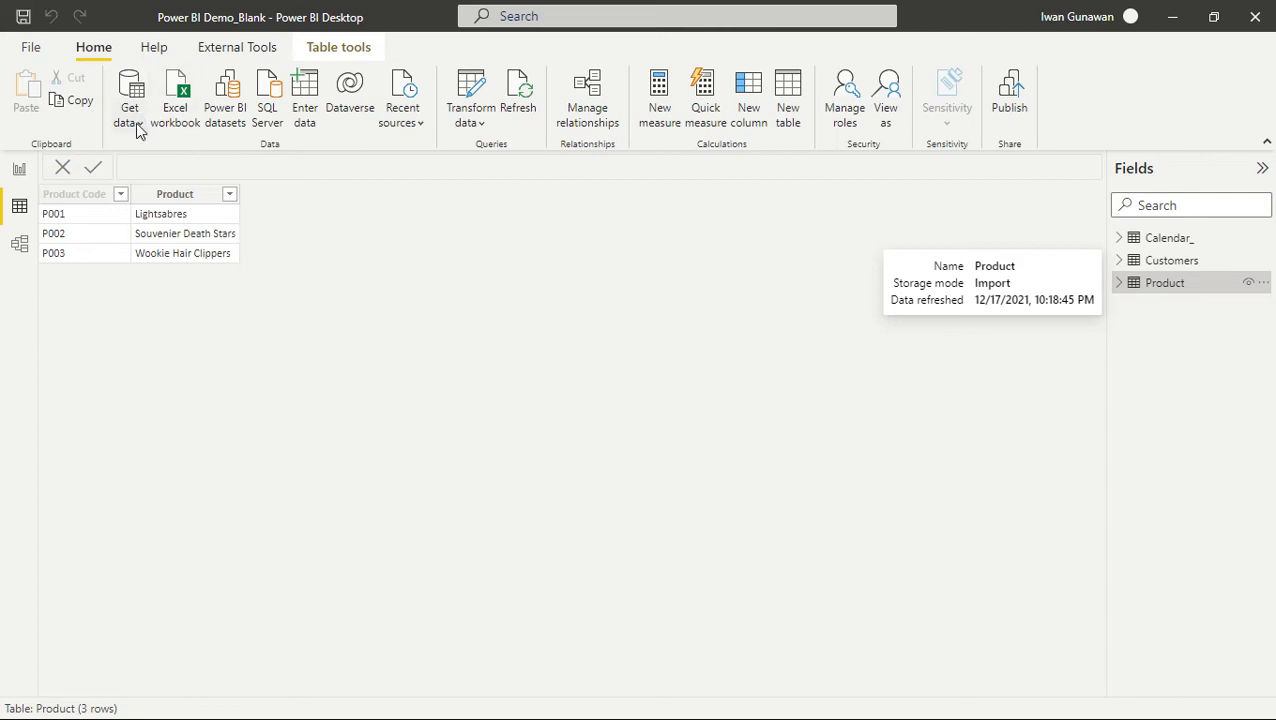
{"action": "left_click", "coordinate": [19, 170]}
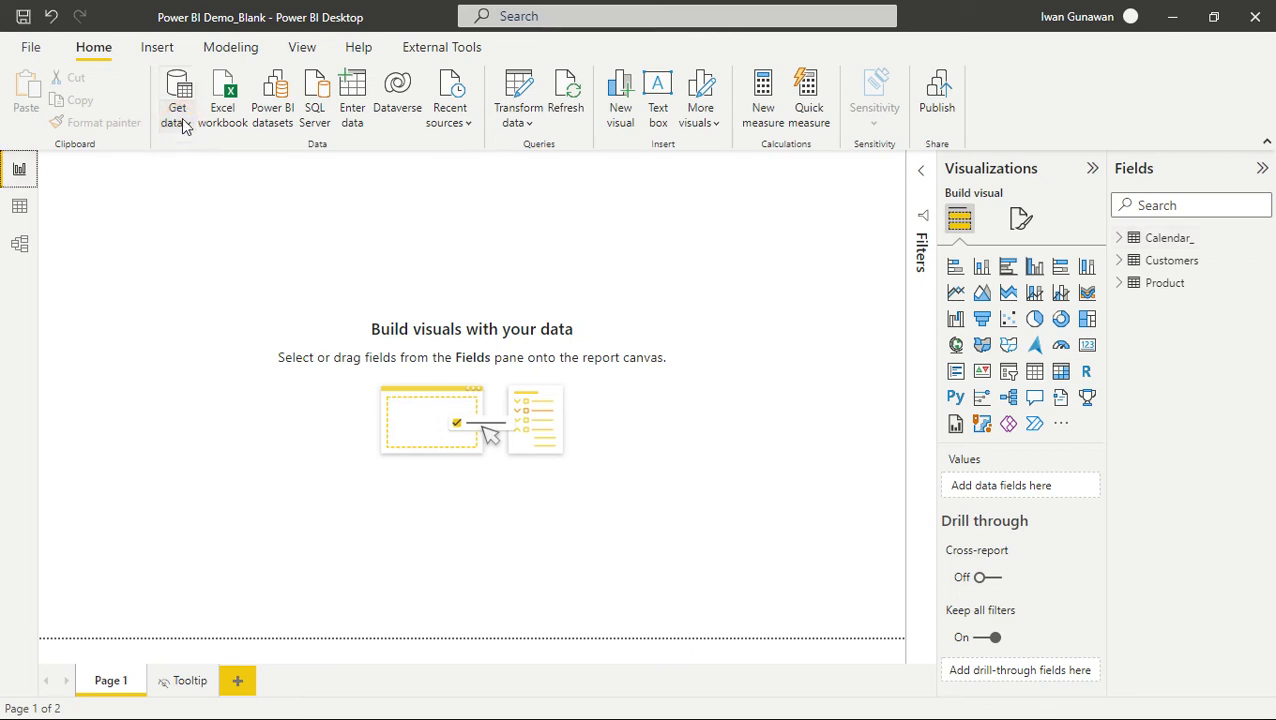
{"action": "left_click", "coordinate": [186, 124]}
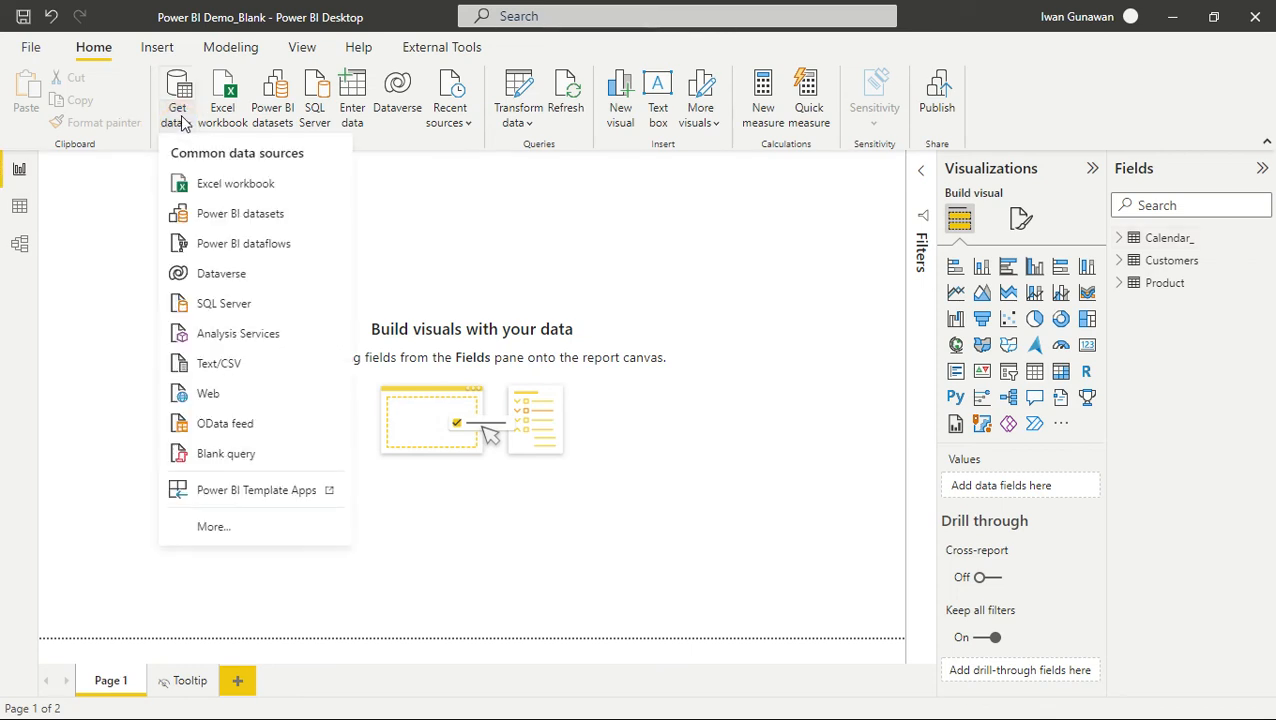
{"action": "left_click", "coordinate": [212, 527]}
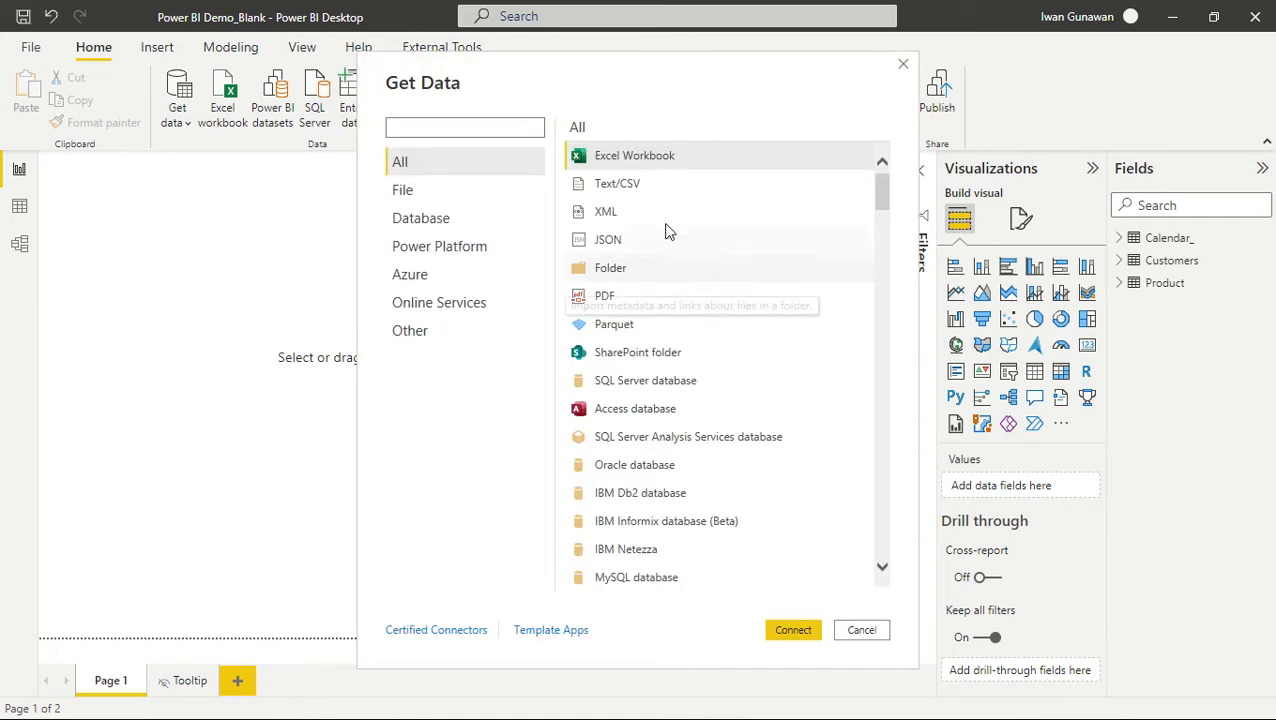
- Examine the available connectors in the File, Database, Power Platform, Azure, Online Services and Other categories
{"action": "left_click", "coordinate": [418, 192]}
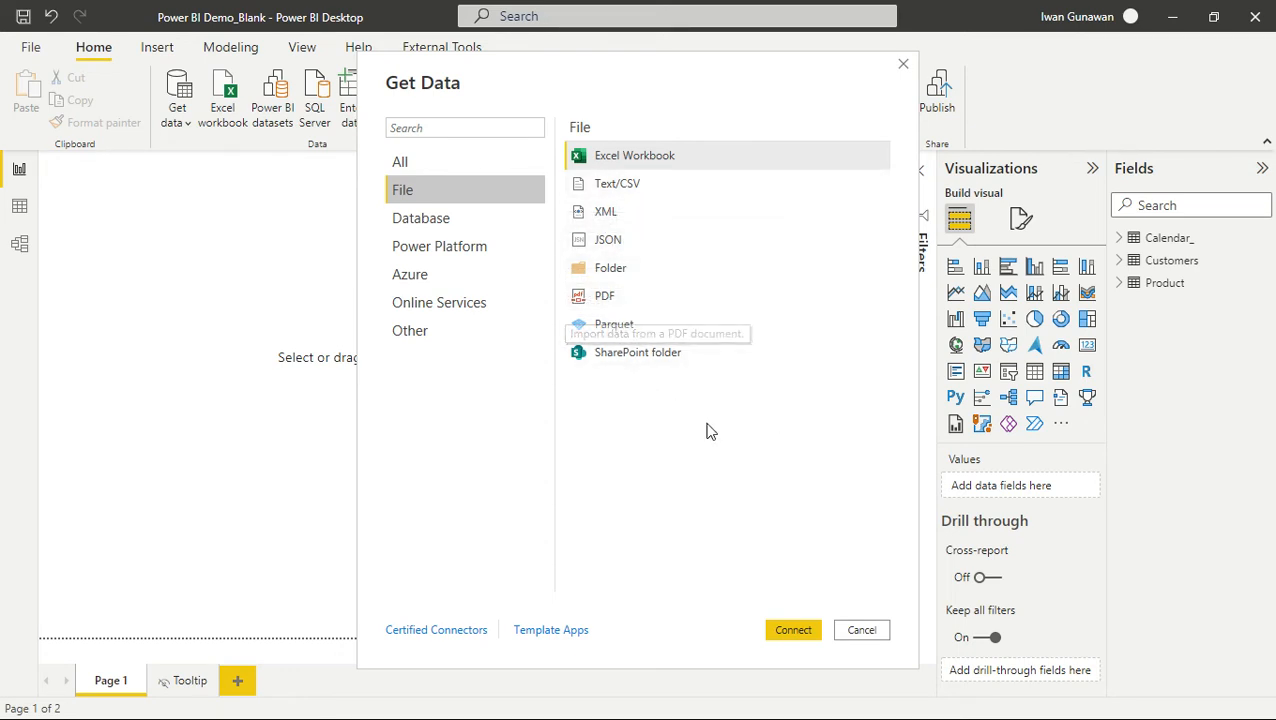
{"action": "left_click", "coordinate": [434, 222]}
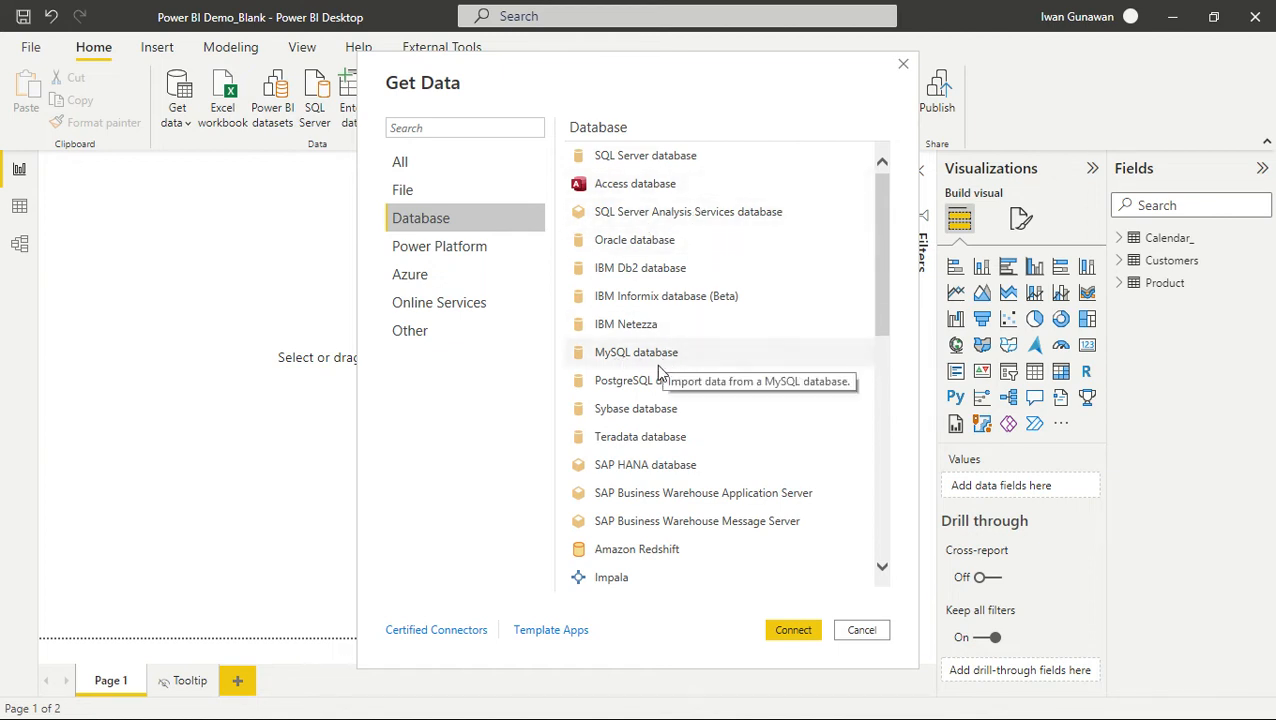
{"action": "scroll", "coordinate": [668, 368], "scroll_direction": "down", "scroll_amount": 7}
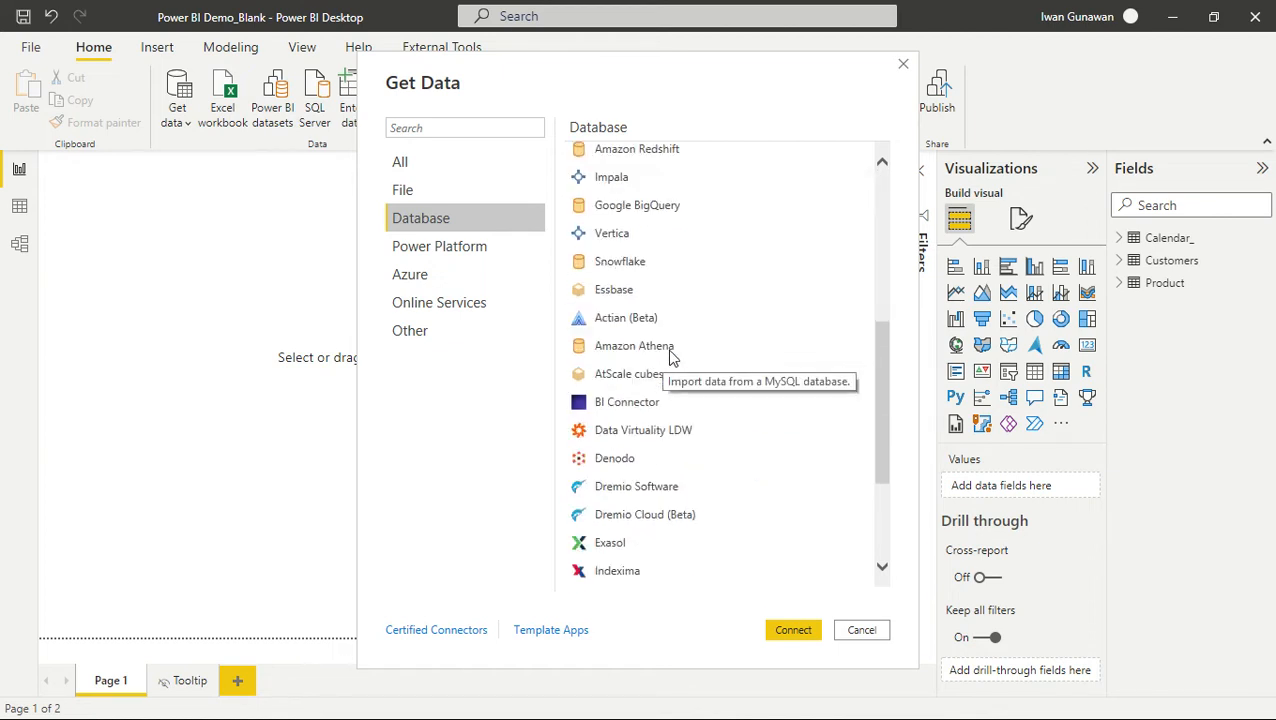
{"action": "left_click", "coordinate": [445, 249]}
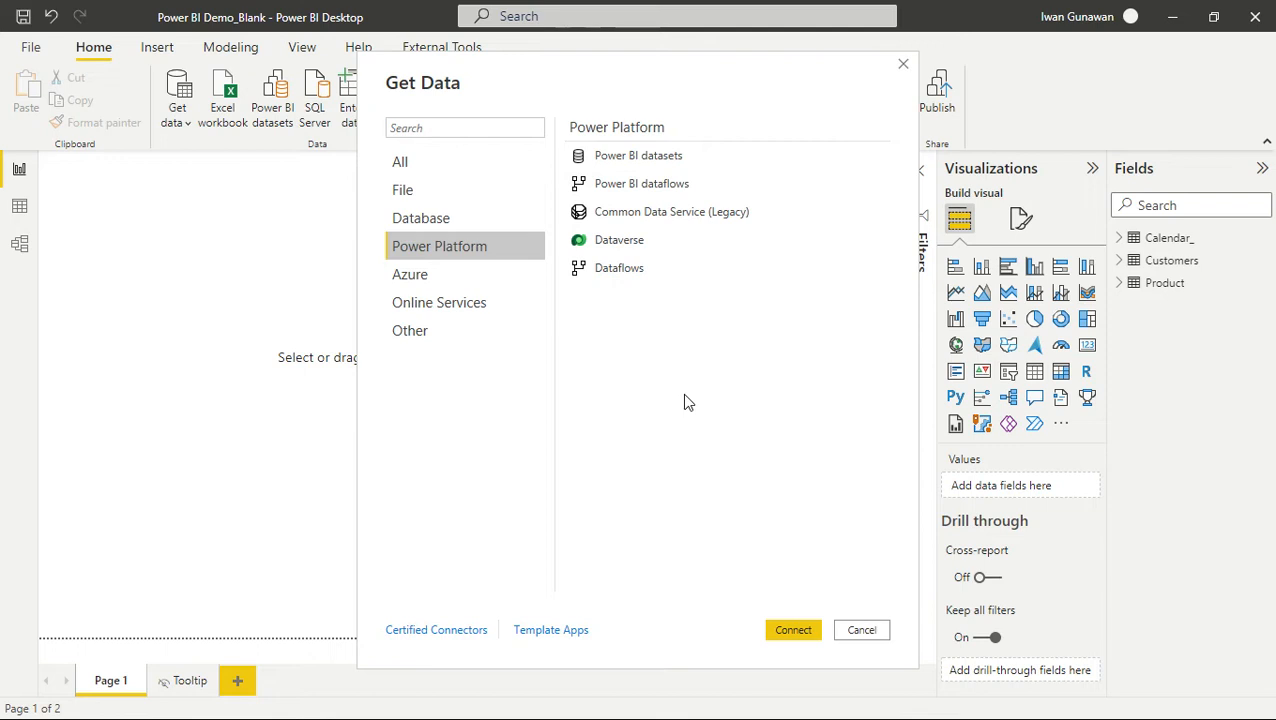
{"action": "left_click", "coordinate": [464, 274]}
{"action": "scroll", "coordinate": [703, 282], "scroll_direction": "down", "scroll_amount": 1}
{"action": "scroll", "coordinate": [705, 290], "scroll_direction": "up", "scroll_amount": 1}
{"action": "left_click", "coordinate": [456, 304]}
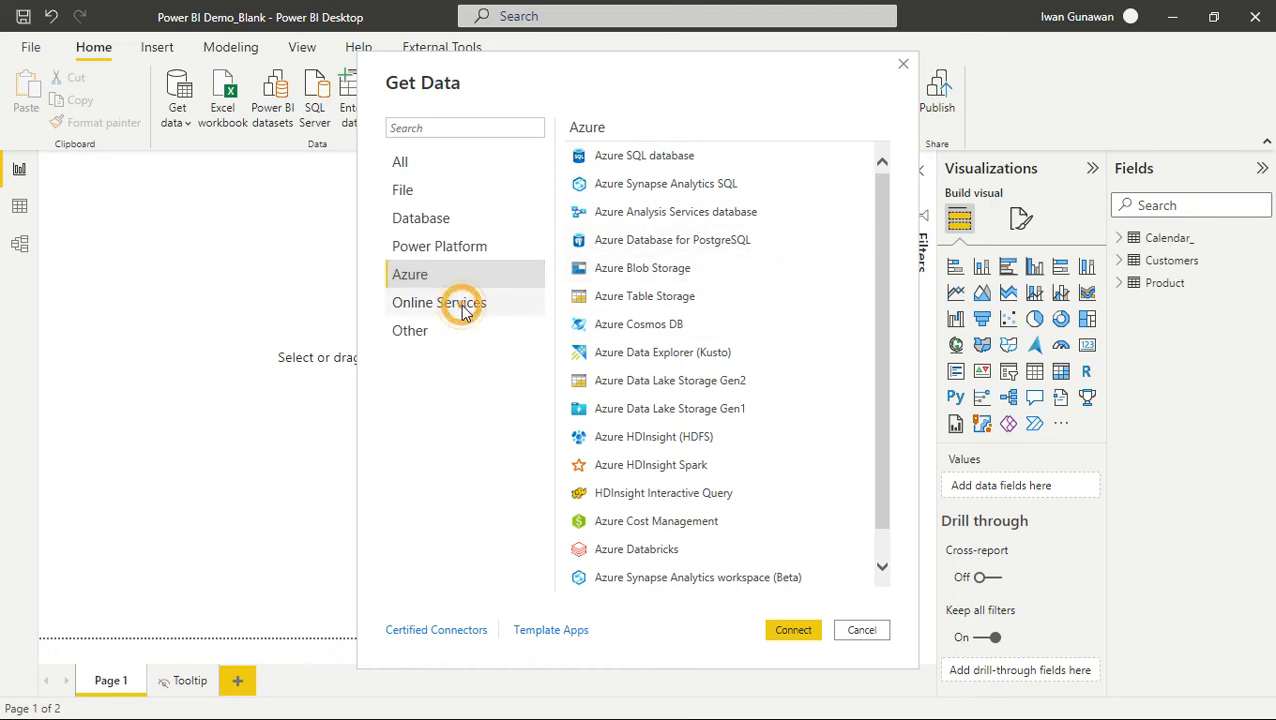
{"action": "left_click", "coordinate": [478, 314]}
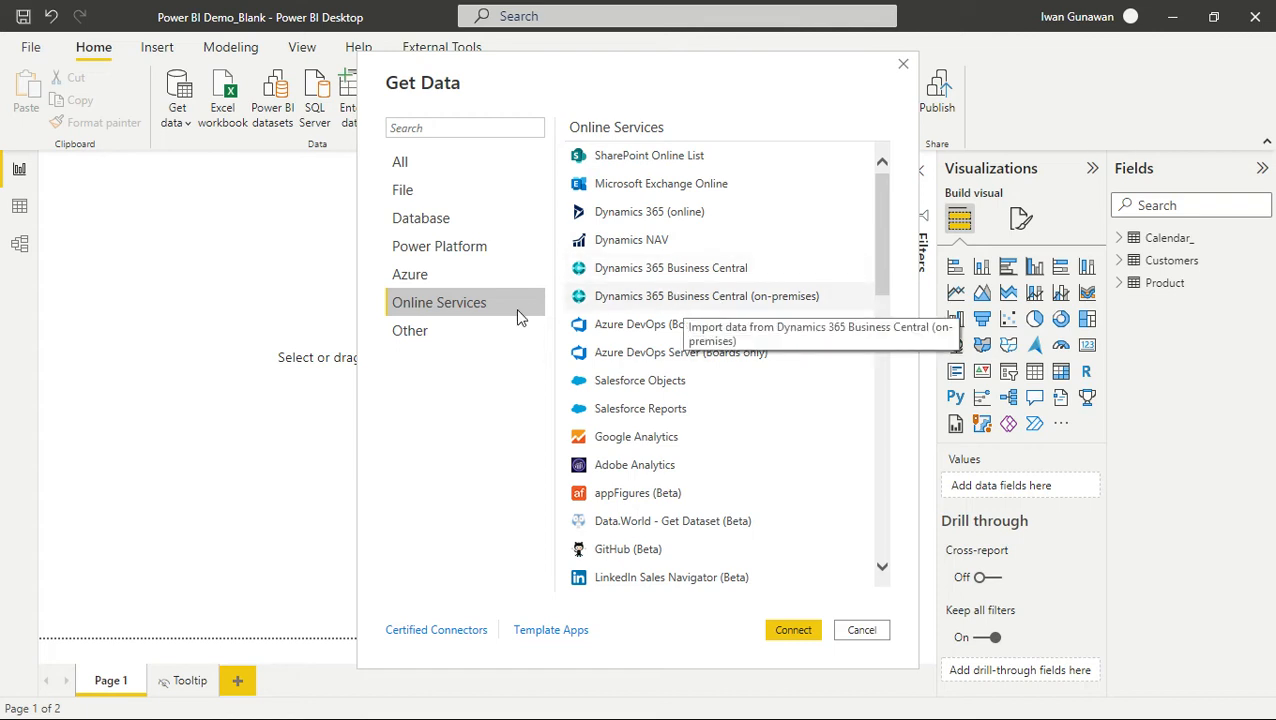
{"action": "left_click", "coordinate": [476, 336]}
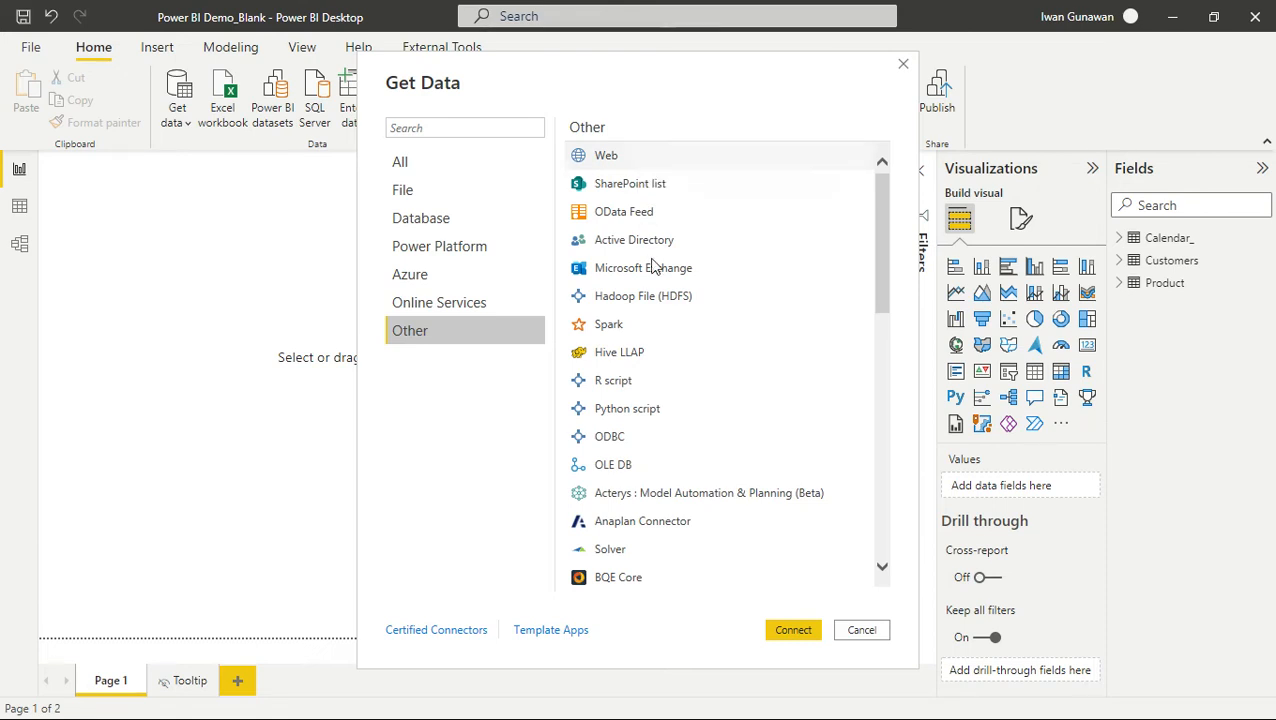
{"action": "scroll", "coordinate": [668, 344], "scroll_direction": "down", "scroll_amount": 1}
{"action": "scroll", "coordinate": [668, 344], "scroll_direction": "down", "scroll_amount": 2}
{"action": "scroll", "coordinate": [668, 344], "scroll_direction": "up", "scroll_amount": 4}
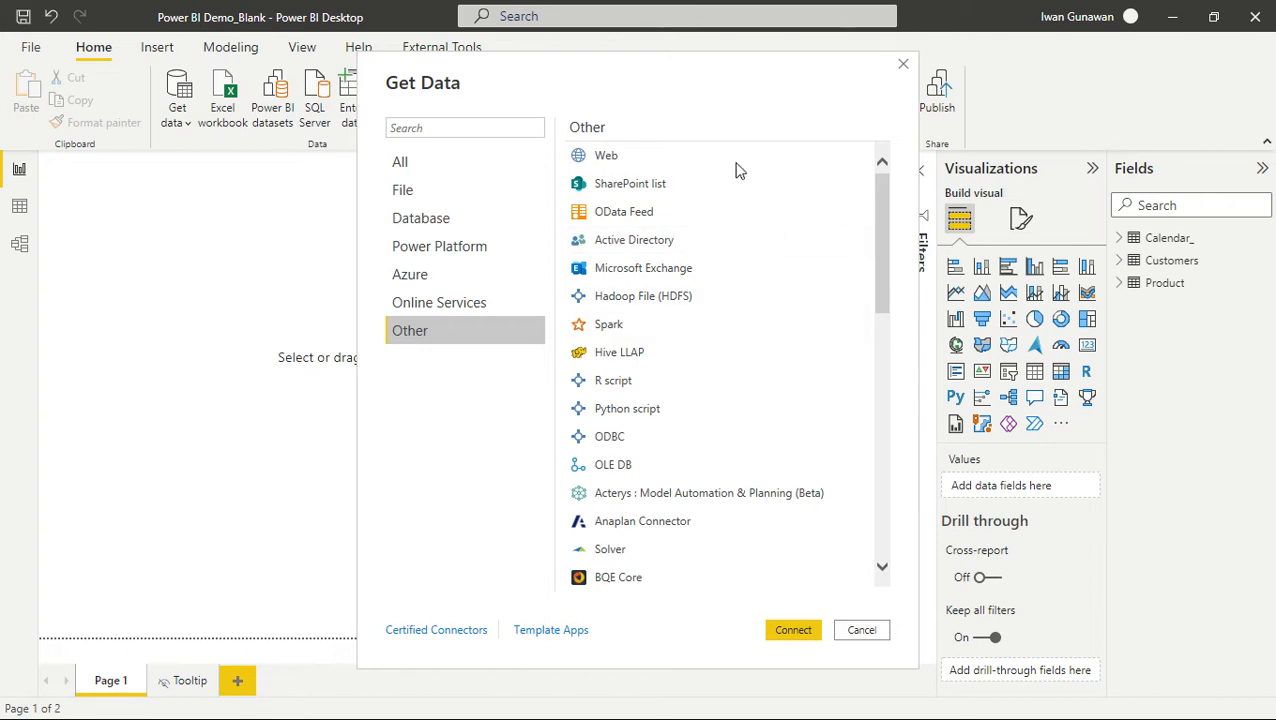
- Start a new data connection with the Folder connector from the File category
{"action": "left_click", "coordinate": [403, 164]}
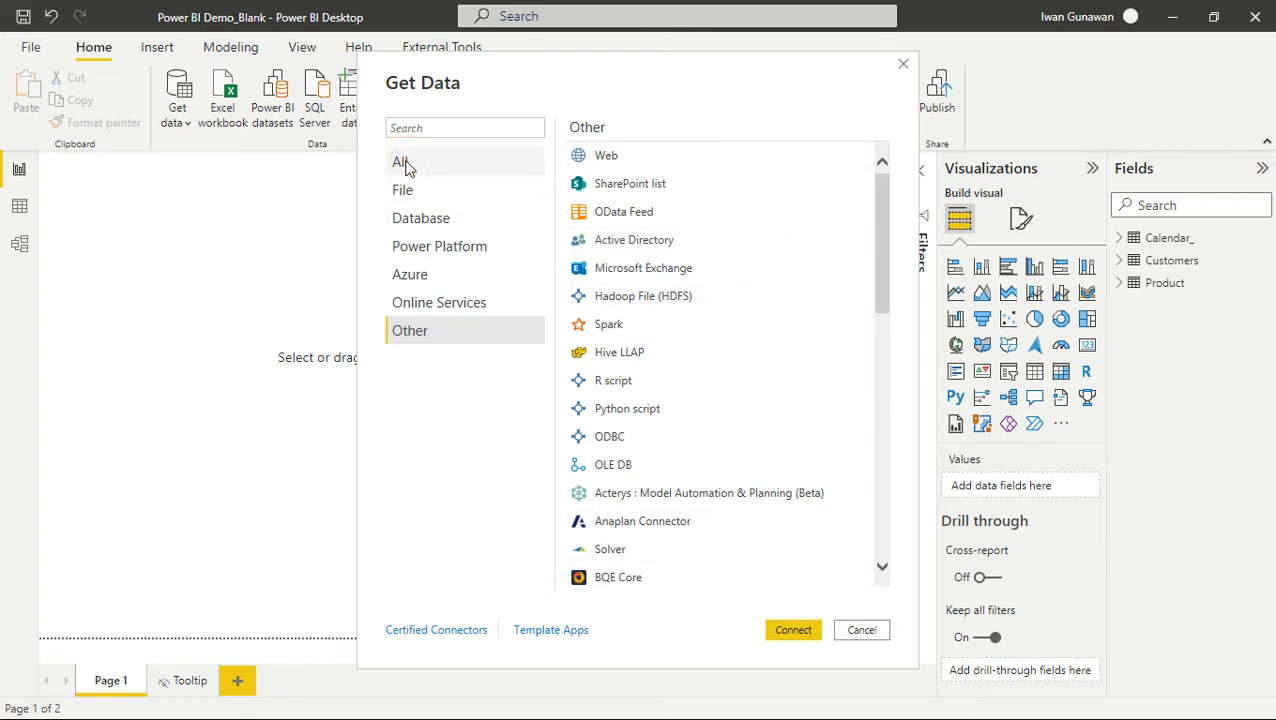
{"action": "left_click", "coordinate": [418, 199]}
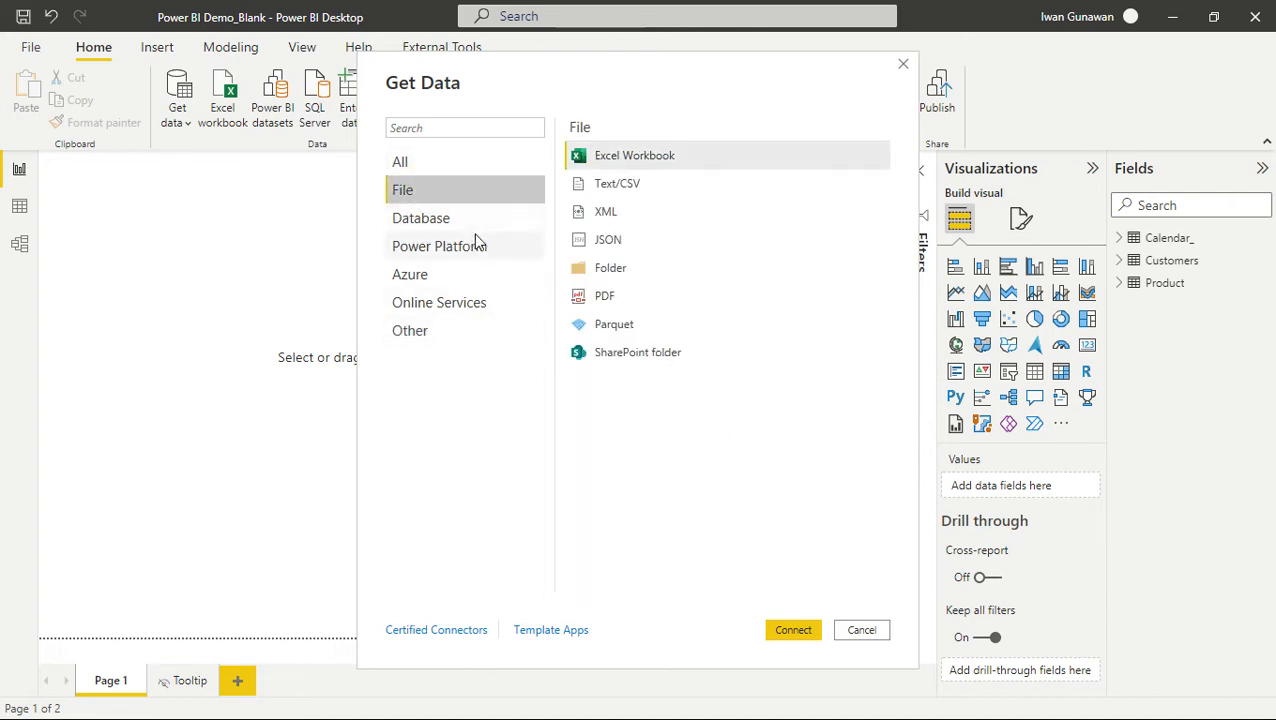
{"action": "double_click", "coordinate": [640, 277]}
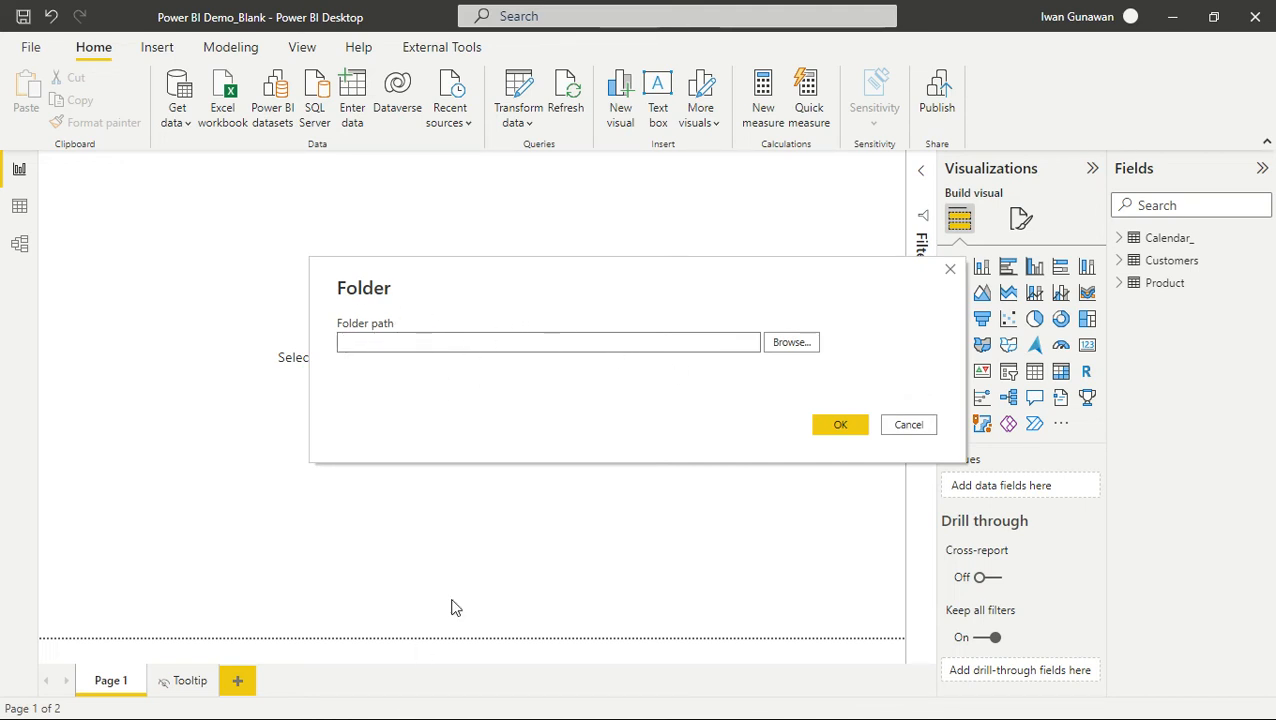
- Switch to File Explorer and open the Sales by Month folder inside the recent What is Power BI folder
{"action": "key", "text": "super"}
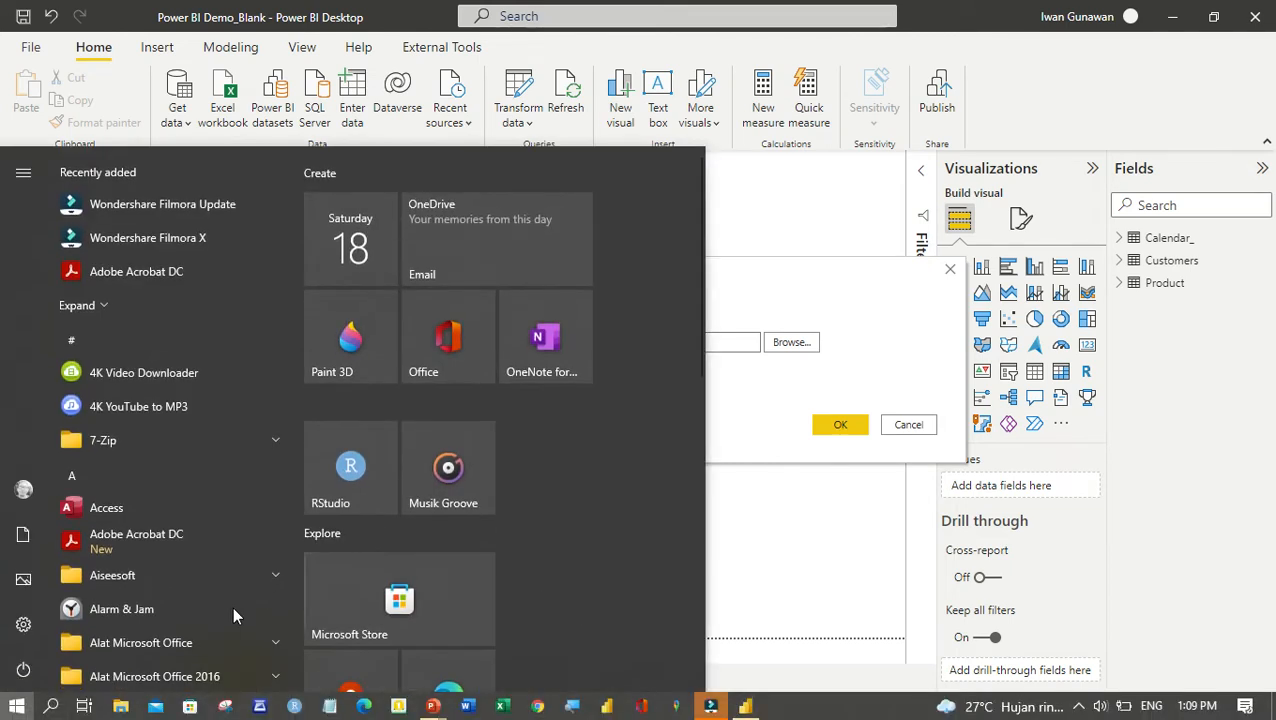
{"action": "right_click", "coordinate": [120, 708]}
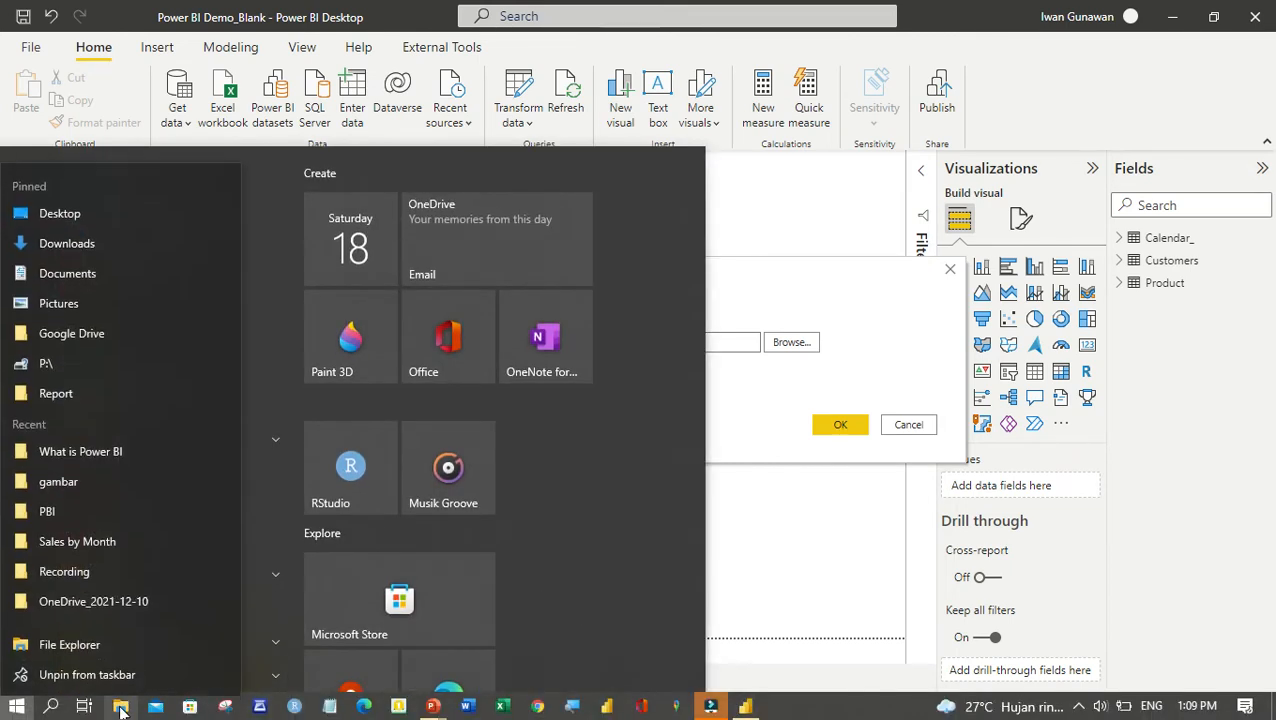
{"action": "left_click", "coordinate": [88, 440]}
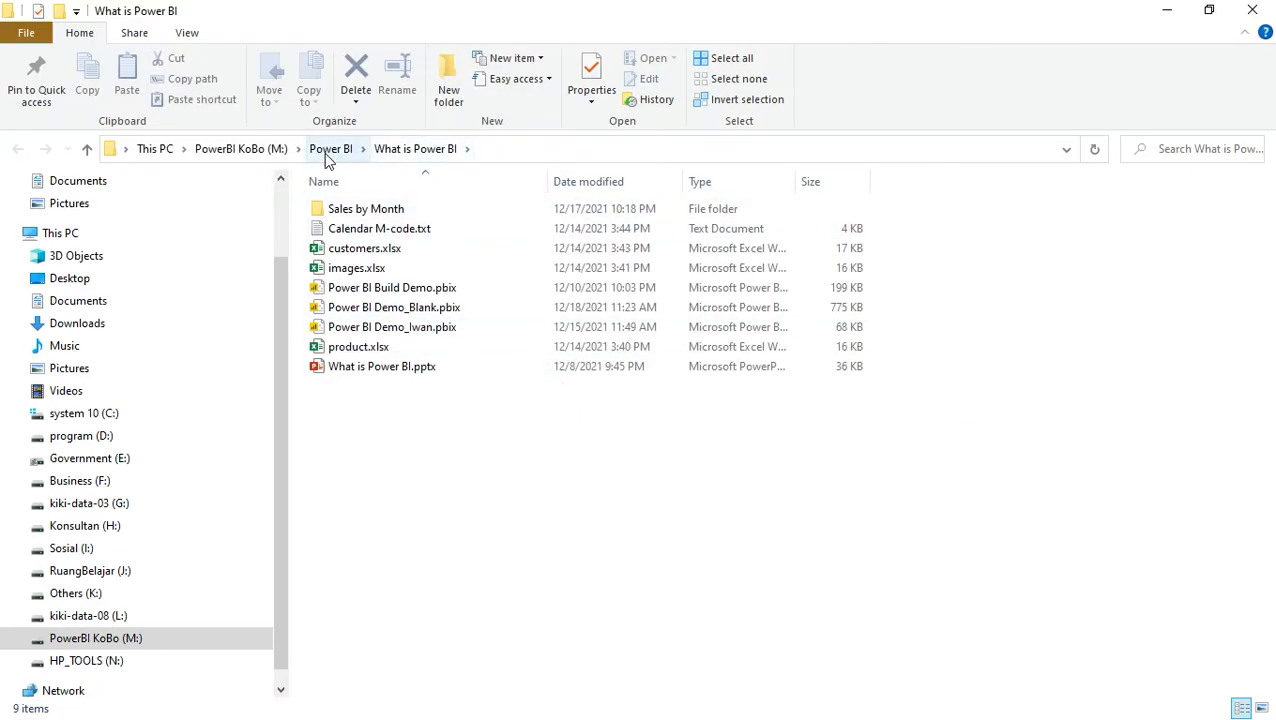
{"action": "double_click", "coordinate": [358, 212]}
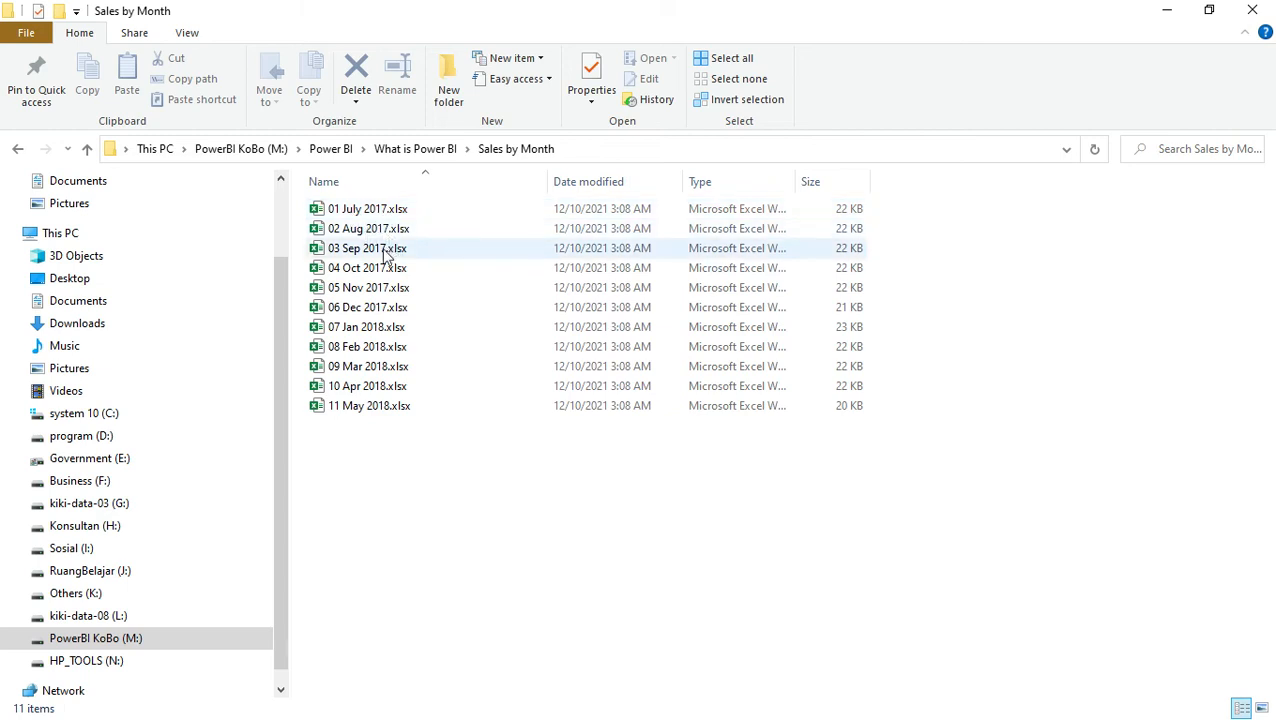
- Open 01 July 2017.xlsx and examine its Customer Code, Date, Invoice No, Product Code, Quantity and Price columns
{"action": "double_click", "coordinate": [358, 213]}
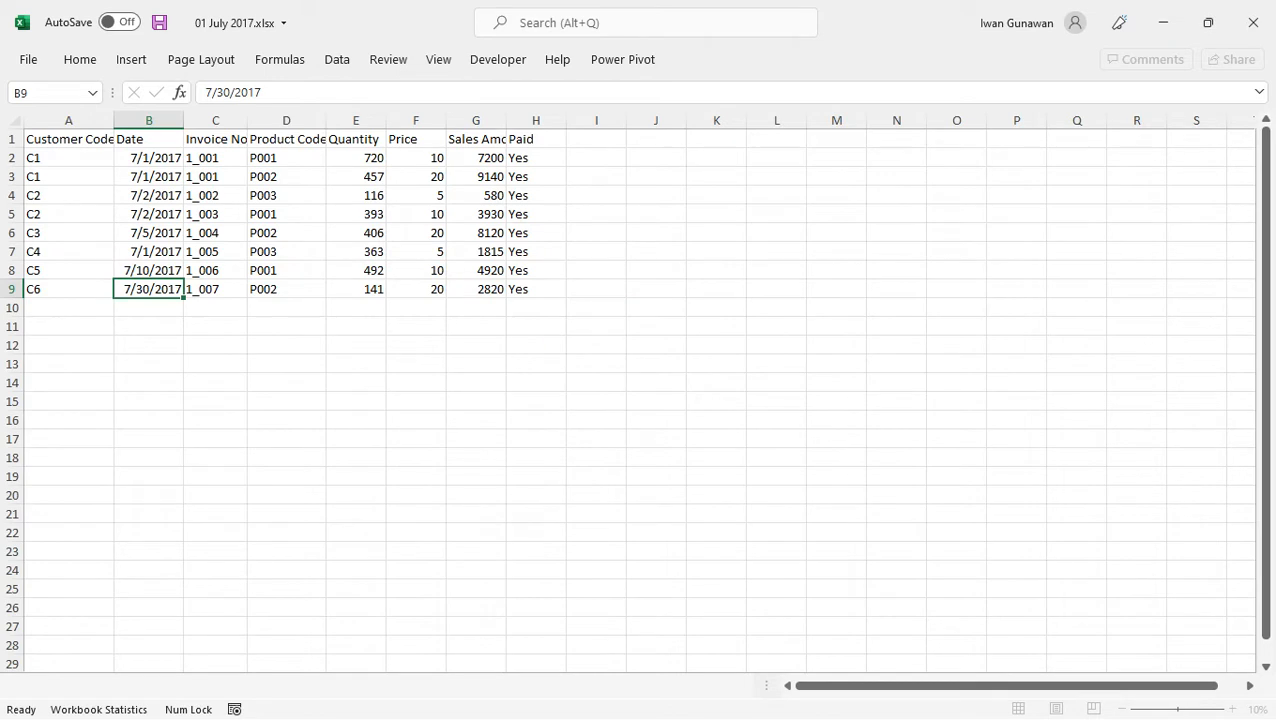
{"action": "left_click", "coordinate": [57, 137]}
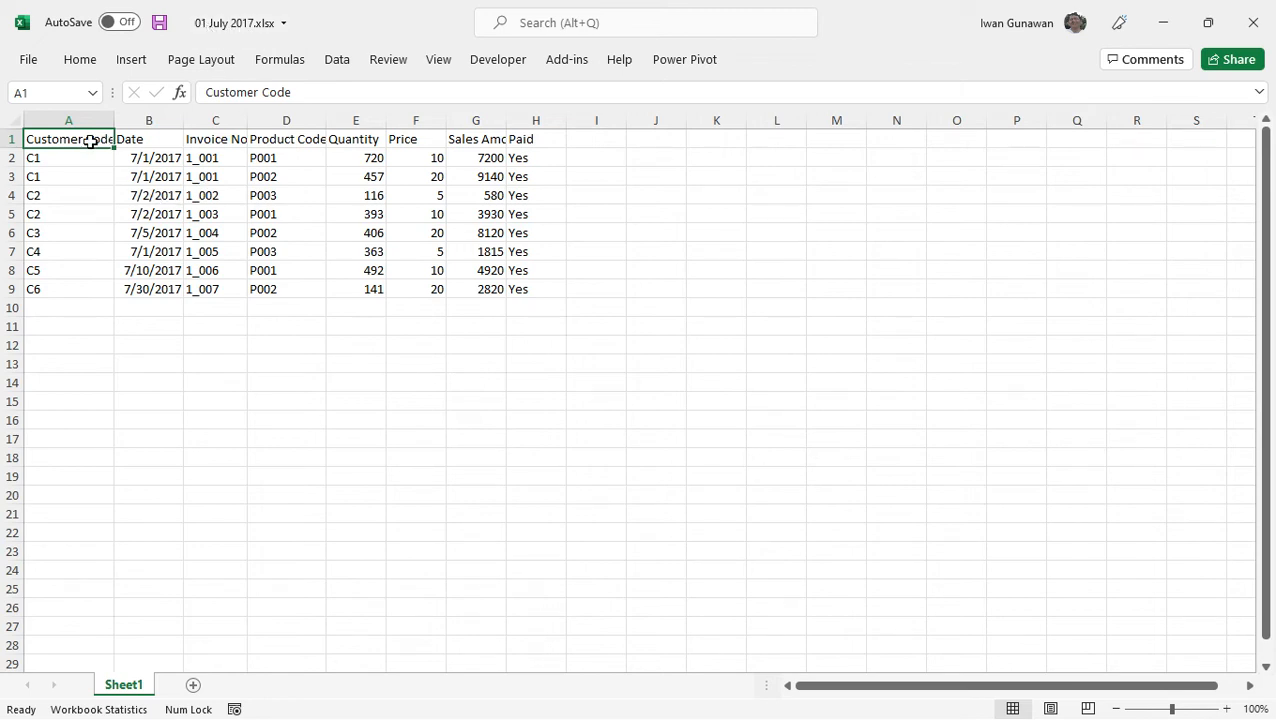
{"action": "left_click", "coordinate": [150, 158]}
{"action": "left_click", "coordinate": [150, 195]}
{"action": "left_click", "coordinate": [150, 214]}
{"action": "left_click", "coordinate": [161, 270]}
{"action": "left_click", "coordinate": [157, 140]}
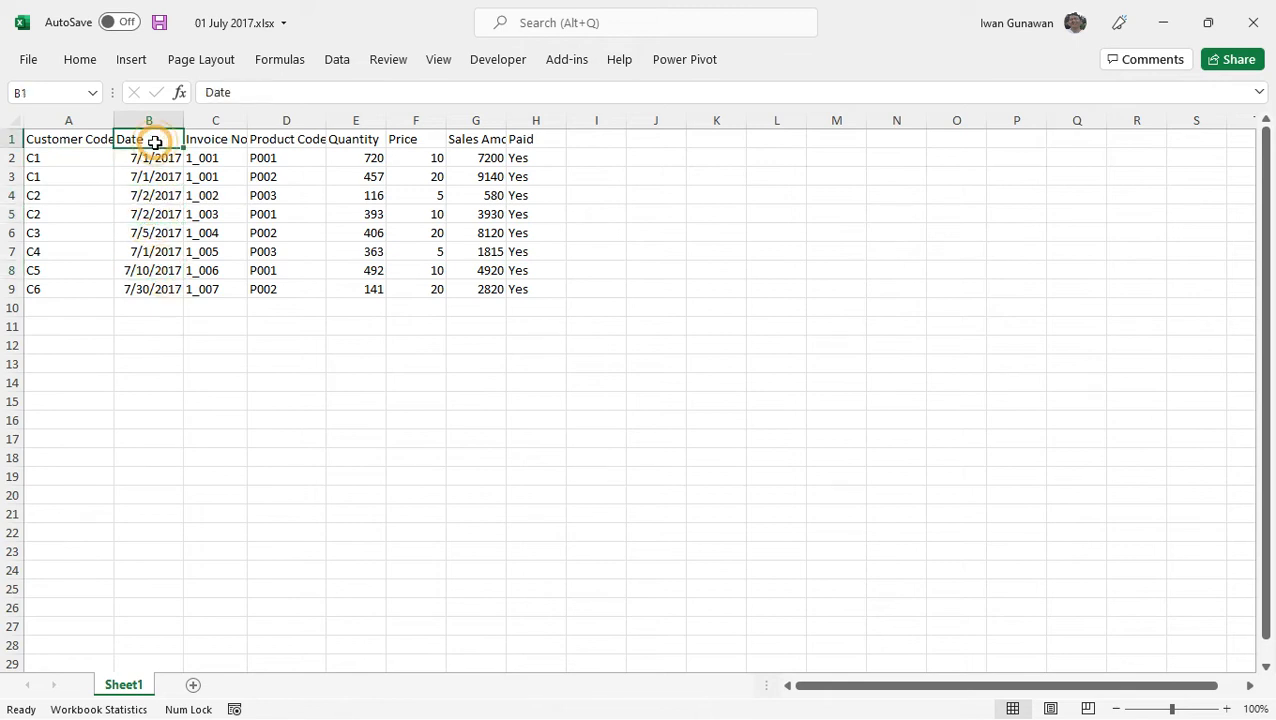
{"action": "left_click", "coordinate": [226, 140]}
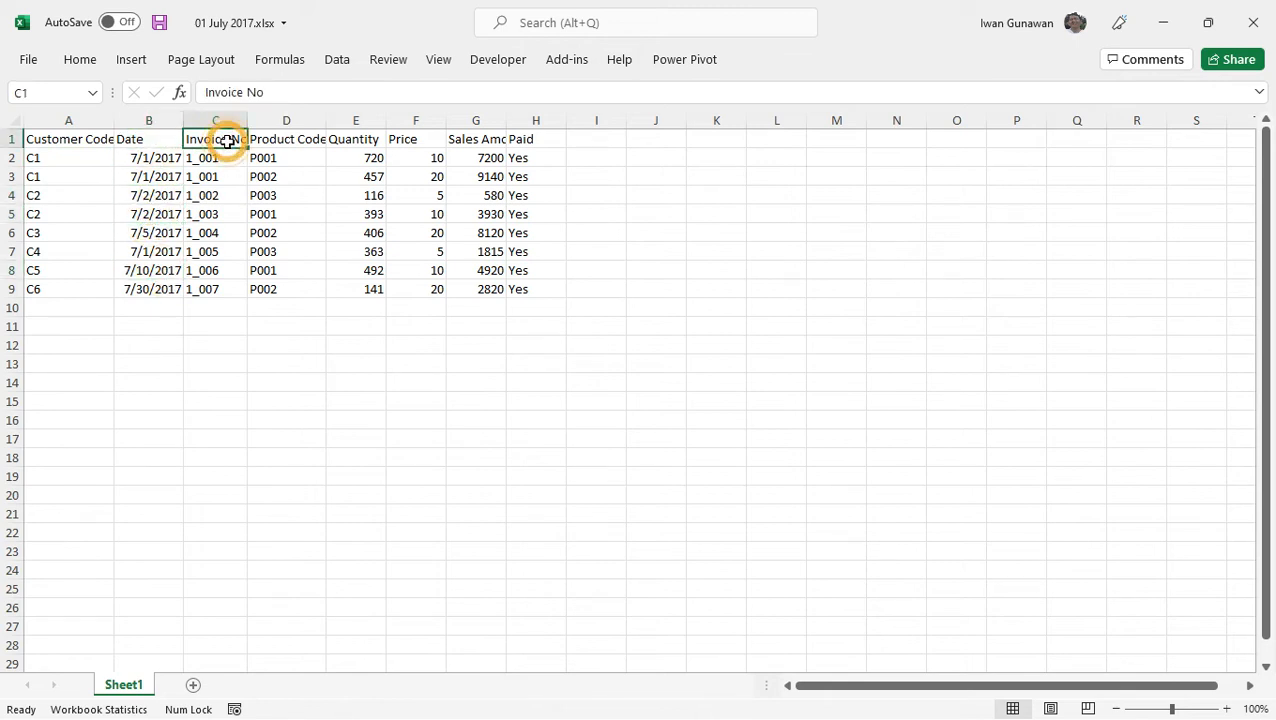
{"action": "left_click", "coordinate": [292, 140]}
{"action": "left_click", "coordinate": [336, 140]}
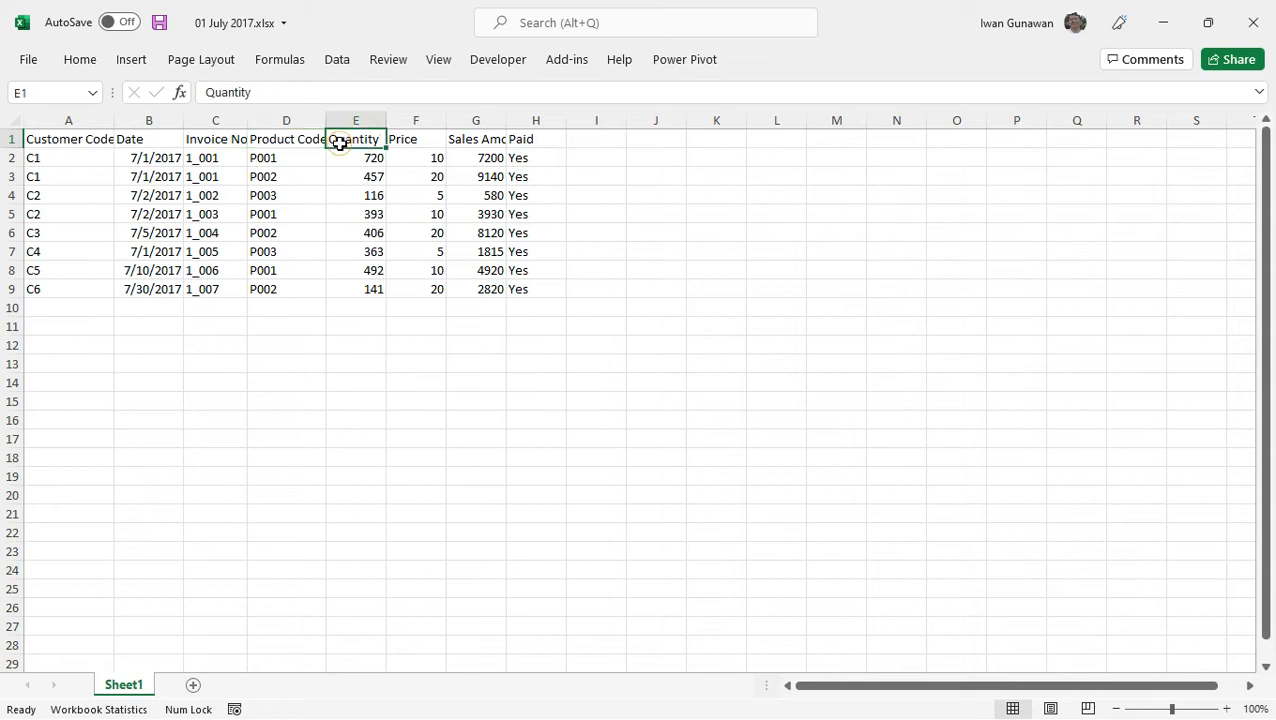
{"action": "left_click", "coordinate": [410, 142]}
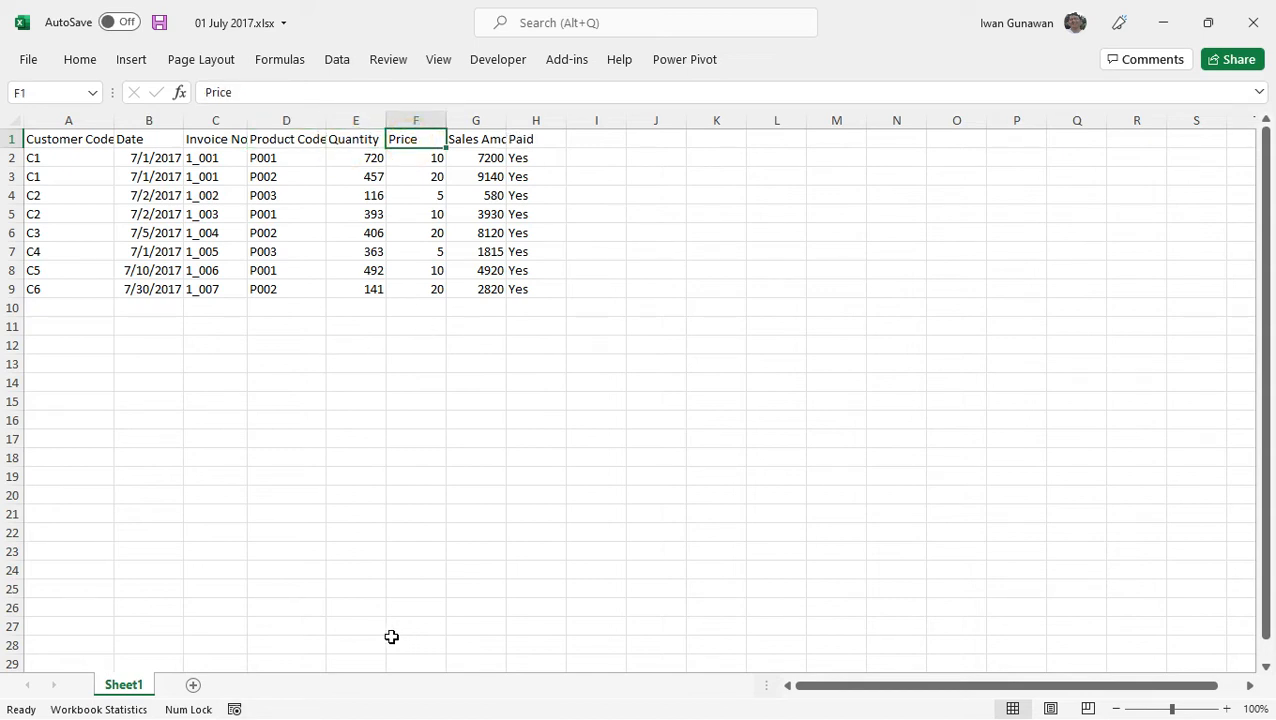
- Open 11 May 2018.xlsx to check its sales data, and close both monthly workbooks
{"action": "key", "text": "alt+Tab"}
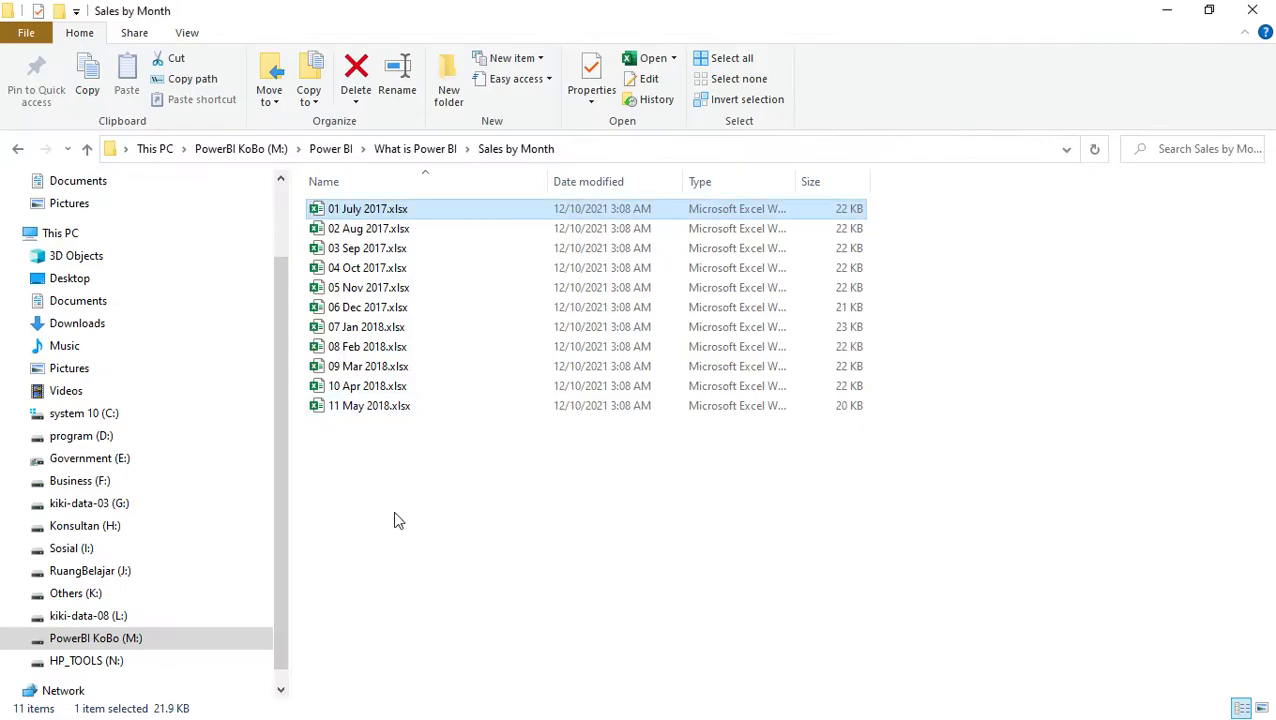
{"action": "left_click", "coordinate": [352, 410]}
{"action": "key", "text": "alt+Tab"}
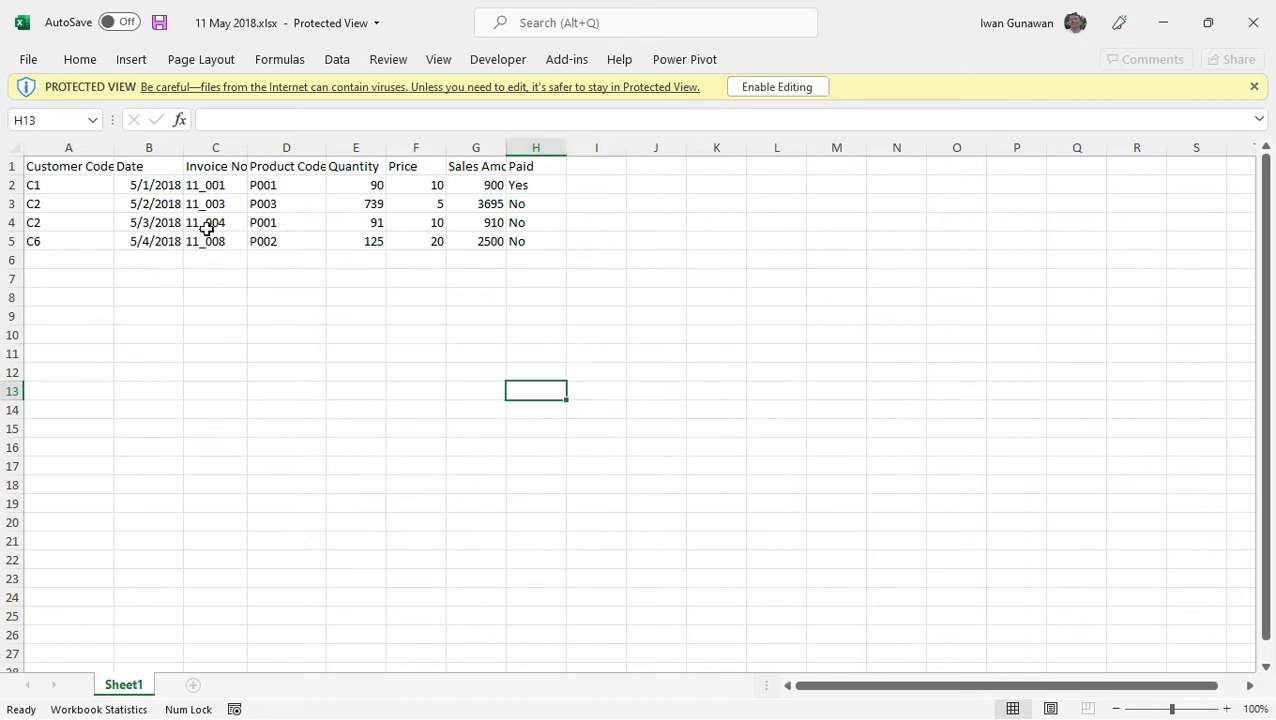
{"action": "left_click", "coordinate": [1254, 21]}
{"action": "left_click", "coordinate": [1254, 21]}
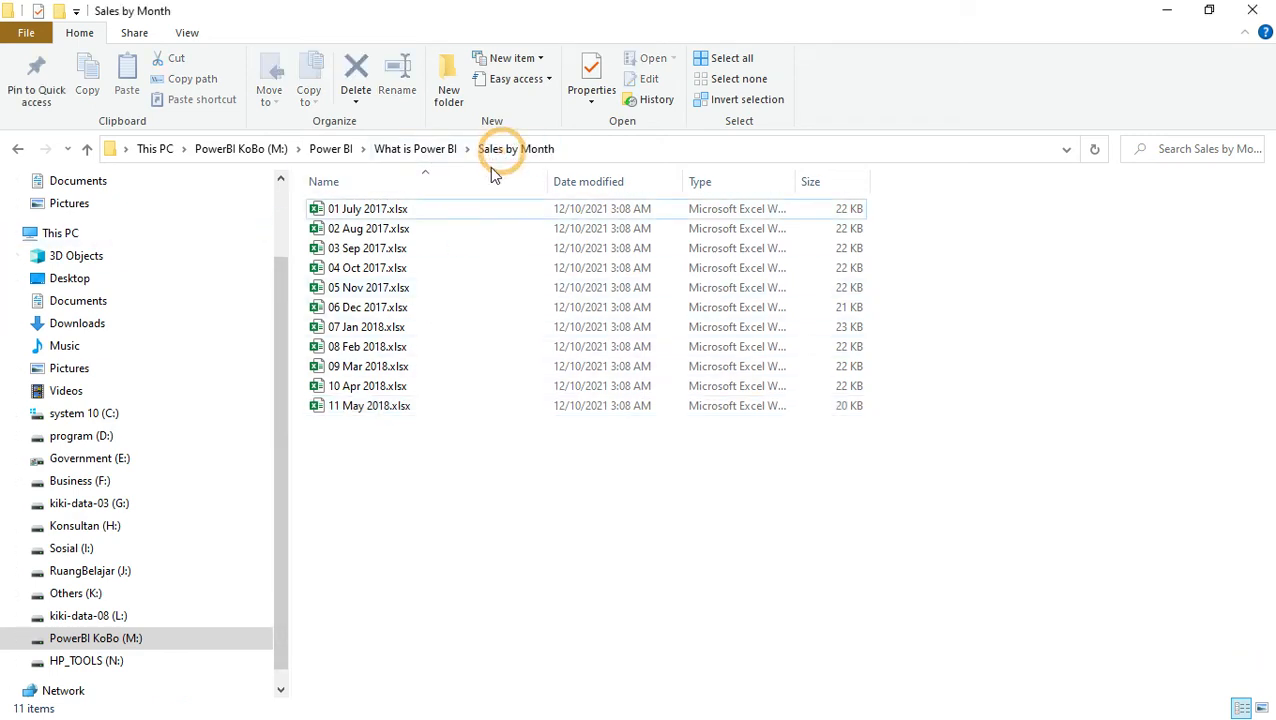
- Copy the path of the Sales by Month folder from its parent folder, What is Power BI
{"action": "left_click", "coordinate": [421, 155]}
{"action": "double_click", "coordinate": [387, 211]}
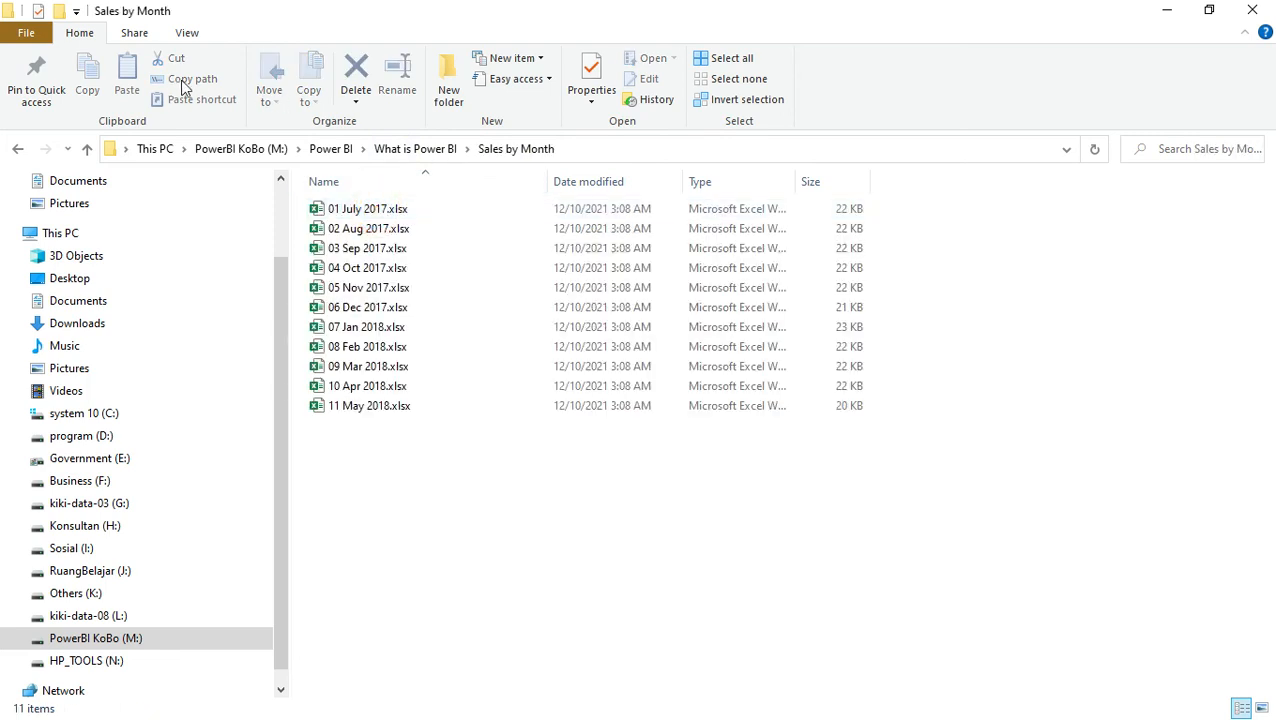
{"action": "left_click", "coordinate": [507, 148]}
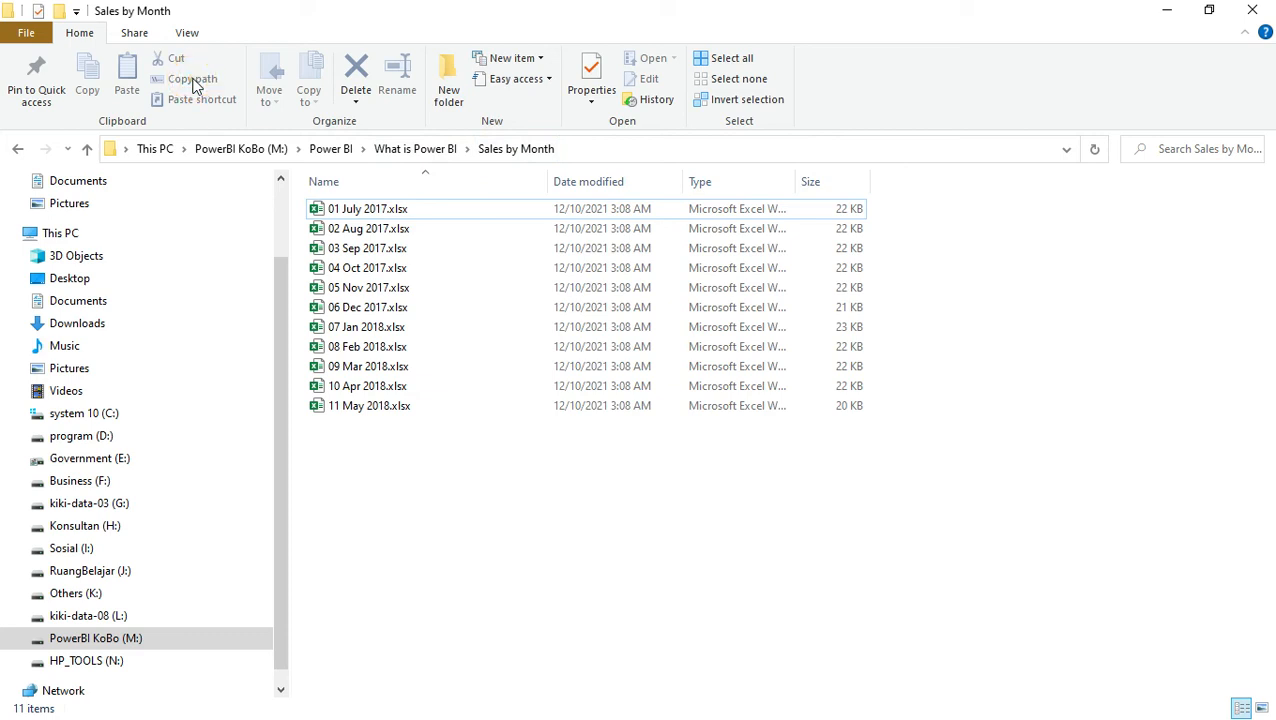
{"action": "left_click", "coordinate": [410, 150]}
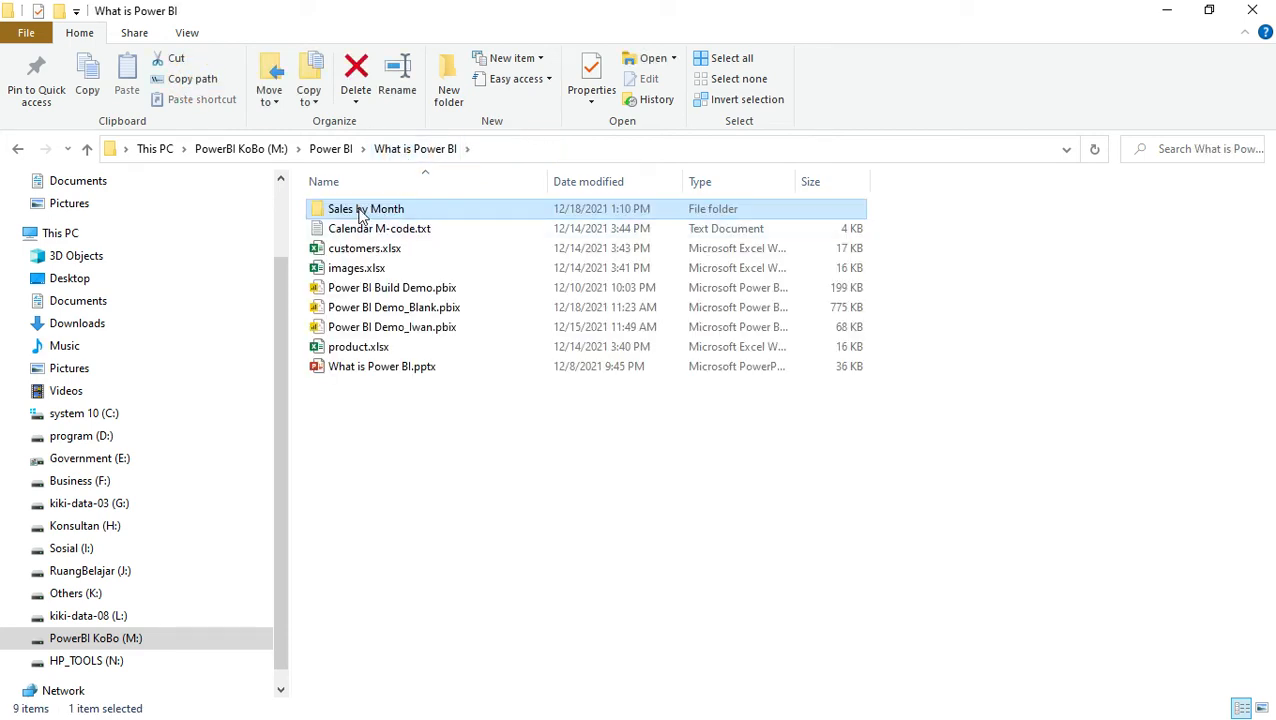
{"action": "key", "text": "F2"}
{"action": "key", "text": "Return"}
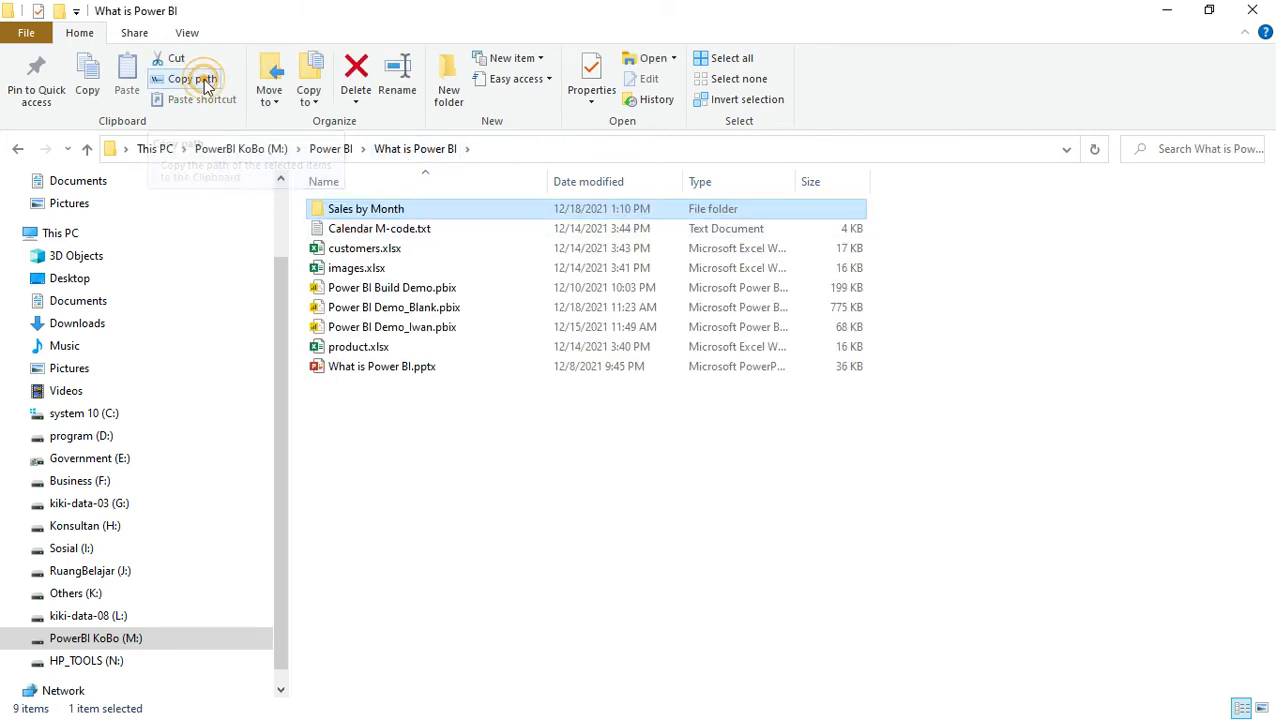
{"action": "left_click", "coordinate": [205, 82]}
- Switch back to Power BI Desktop and submit the folder path M:\Power BI\What is Power BI\Sales by Month without its quotation marks
{"action": "key", "text": "alt+Tab"}
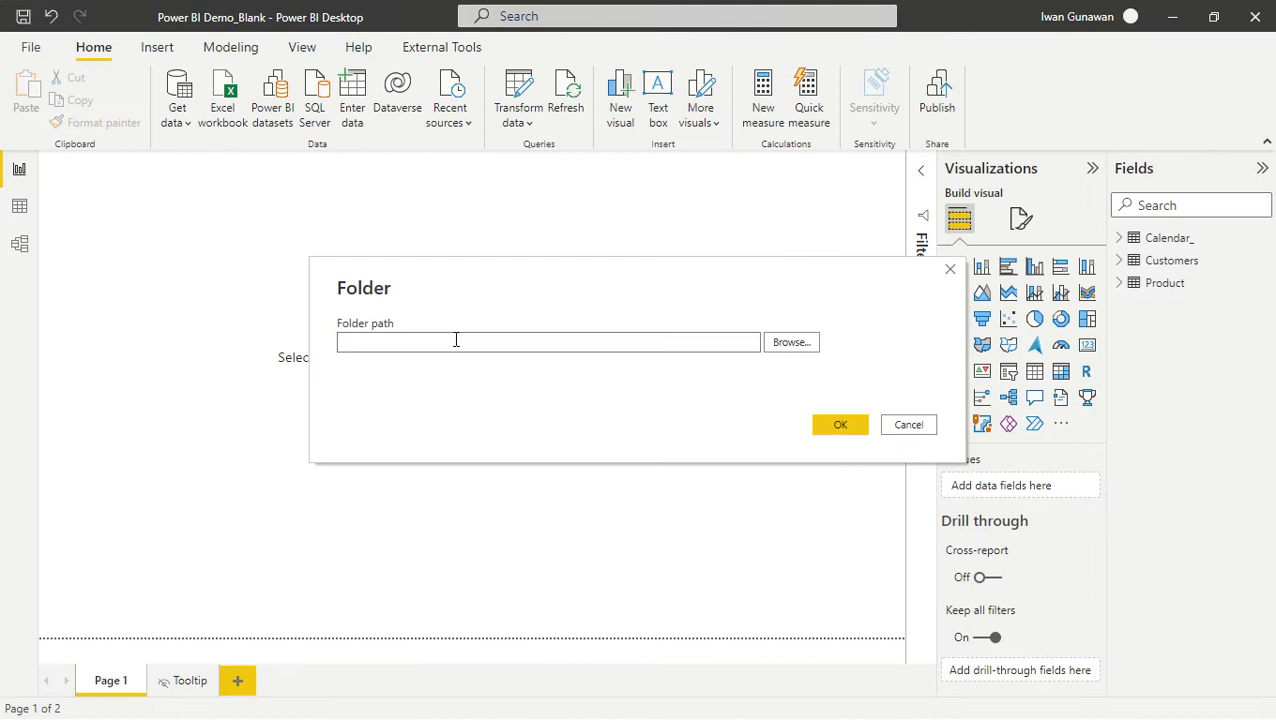
{"action": "left_click", "coordinate": [455, 340]}
{"action": "key", "text": "ctrl+v"}
{"action": "key", "text": "BackSpace"}
{"action": "left_click", "coordinate": [346, 343]}
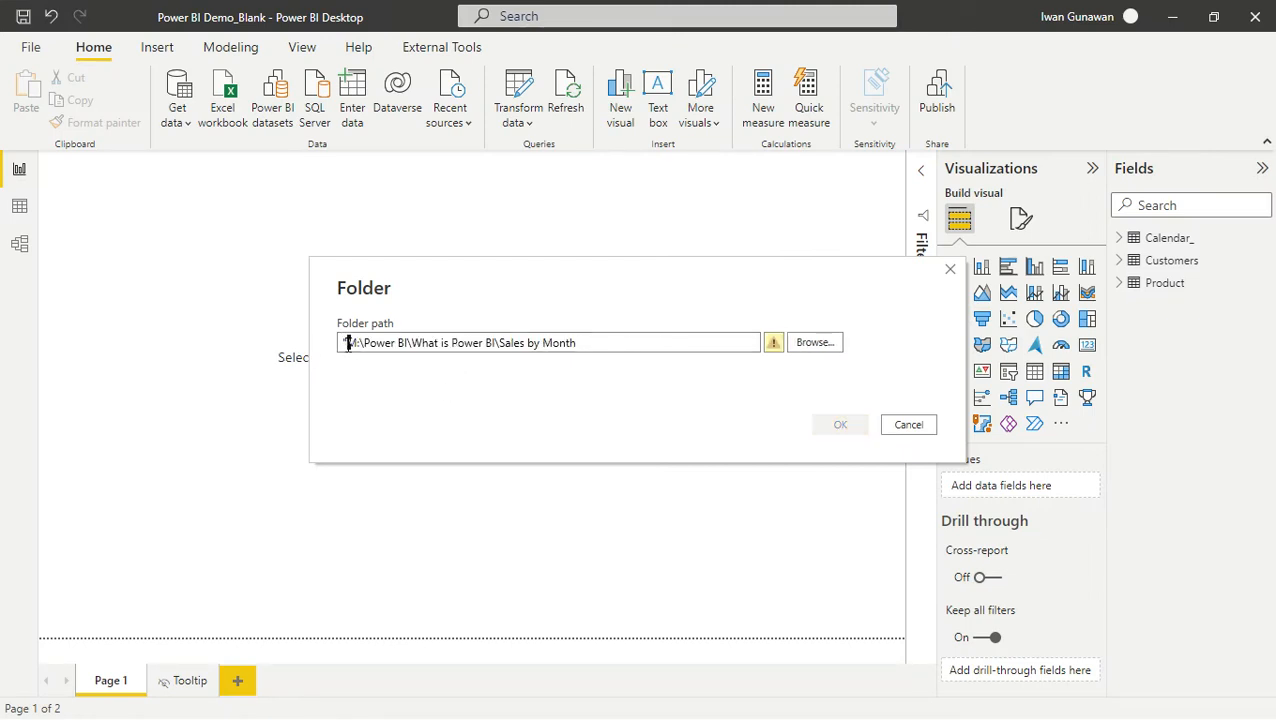
{"action": "key", "text": "BackSpace"}
{"action": "left_click", "coordinate": [841, 426]}
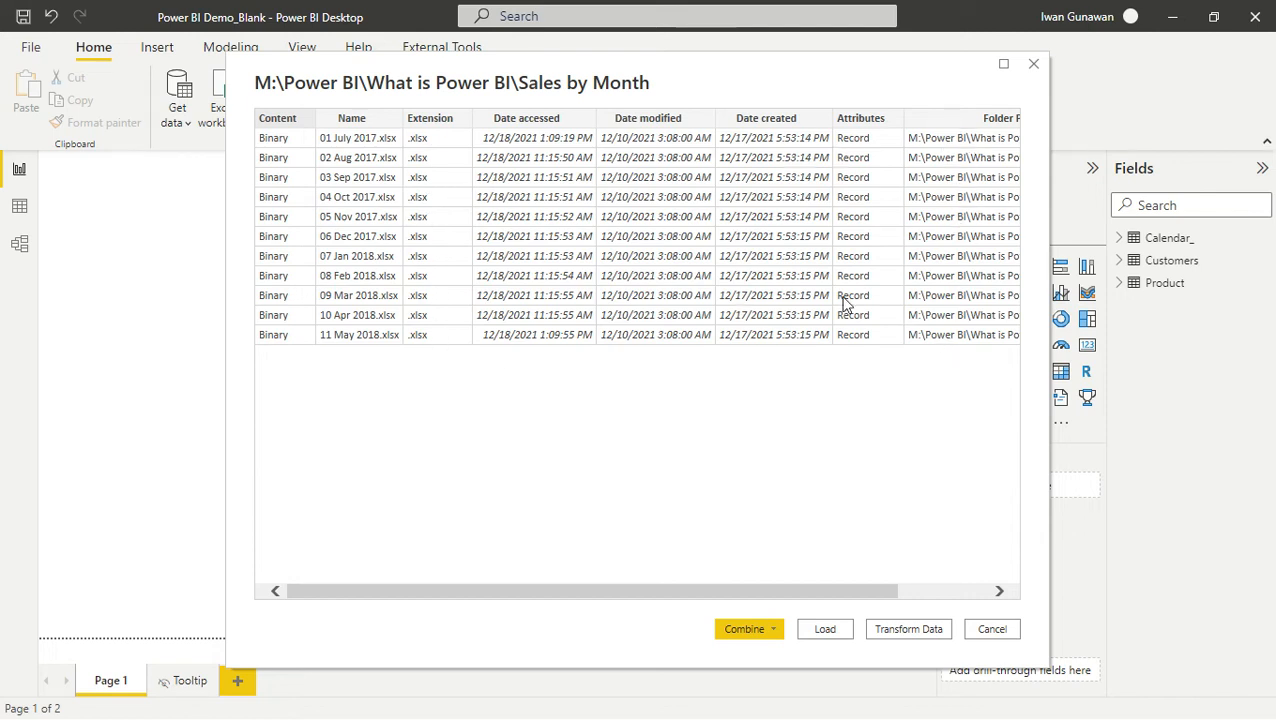
- Combine and load the monthly files using Sheet1 of the first file as the sample, after previewing all its columns
{"action": "left_click", "coordinate": [772, 633]}
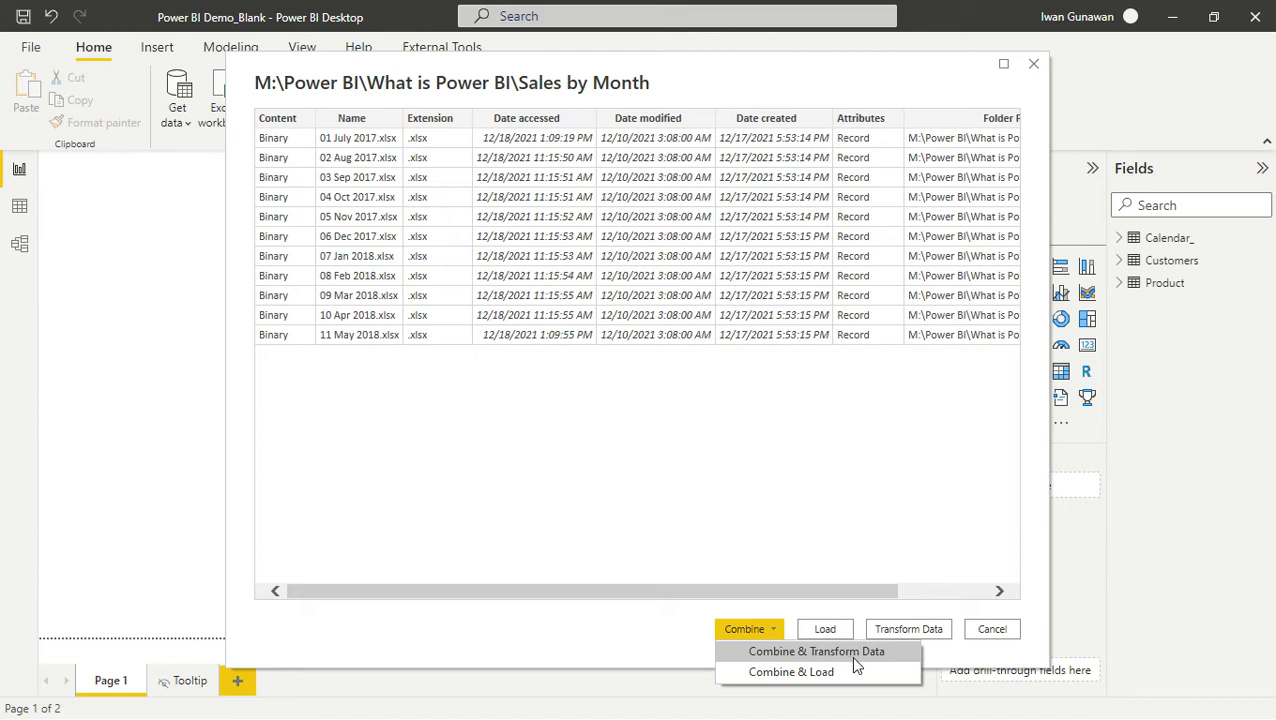
{"action": "left_click", "coordinate": [790, 680]}
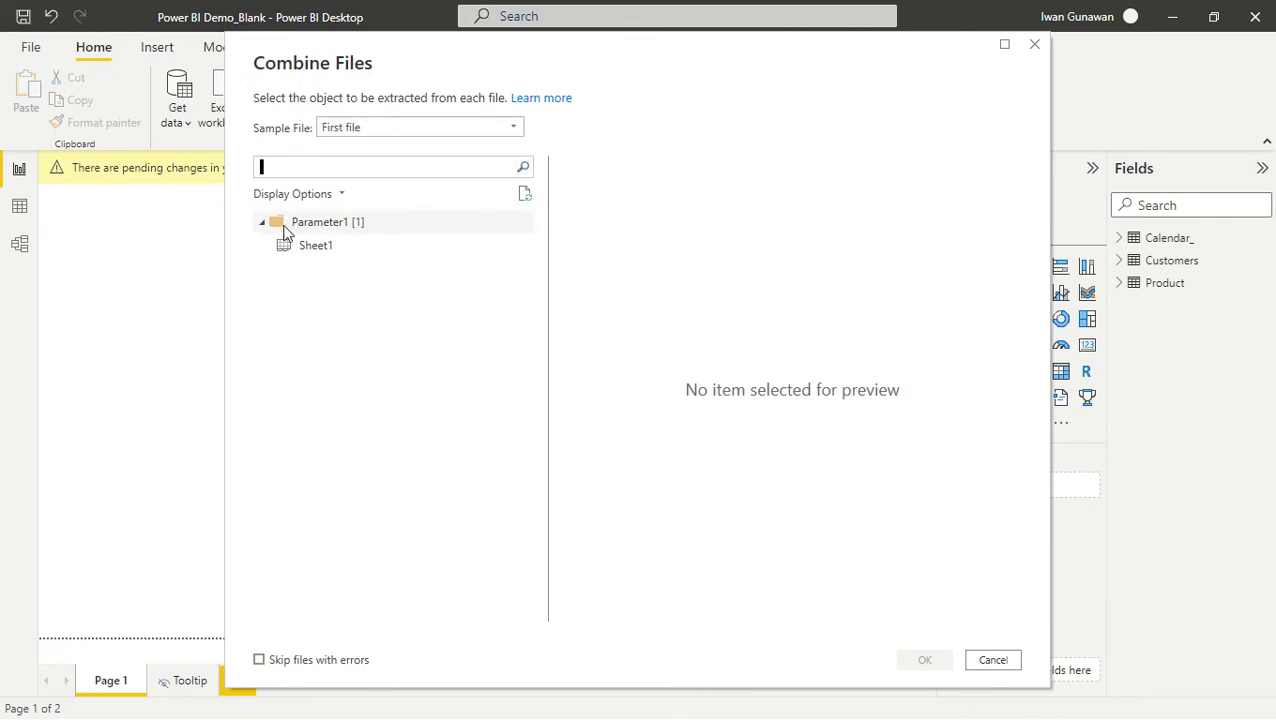
{"action": "left_click", "coordinate": [310, 247]}
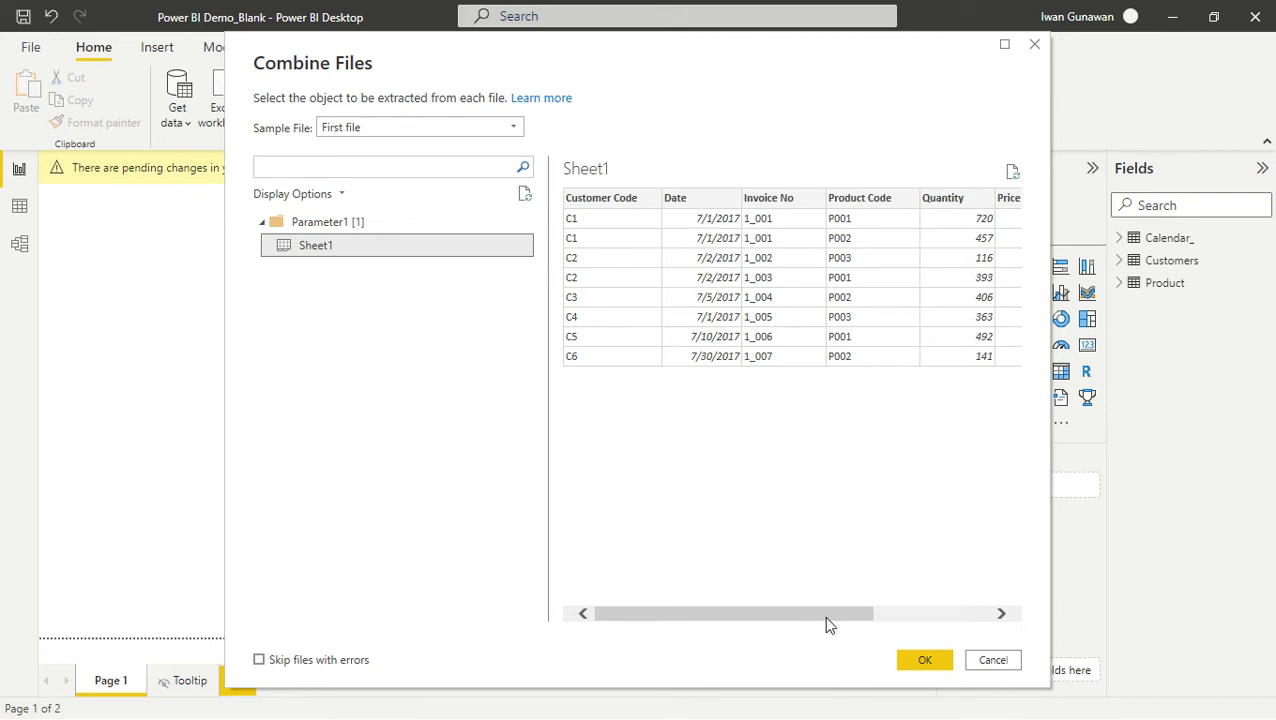
{"action": "left_click_drag", "start_coordinate": [823, 614], "coordinate": [940, 614]}
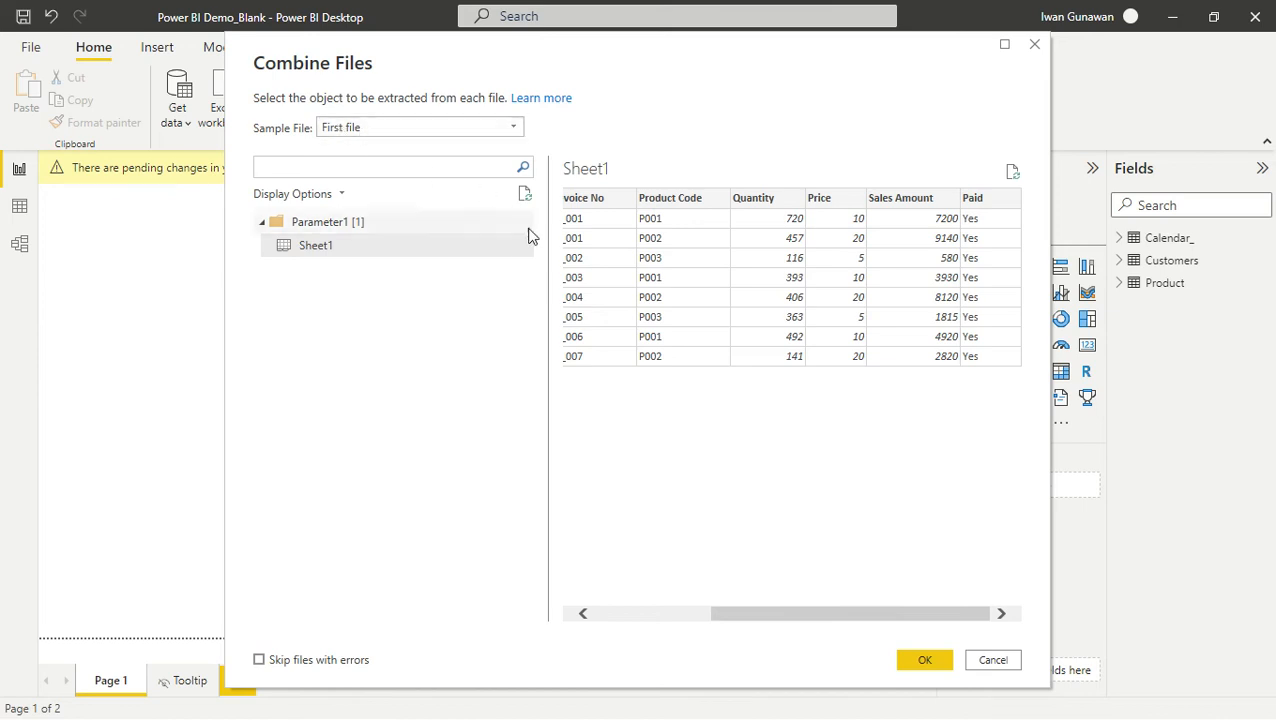
{"action": "left_click_drag", "start_coordinate": [743, 619], "coordinate": [634, 618]}
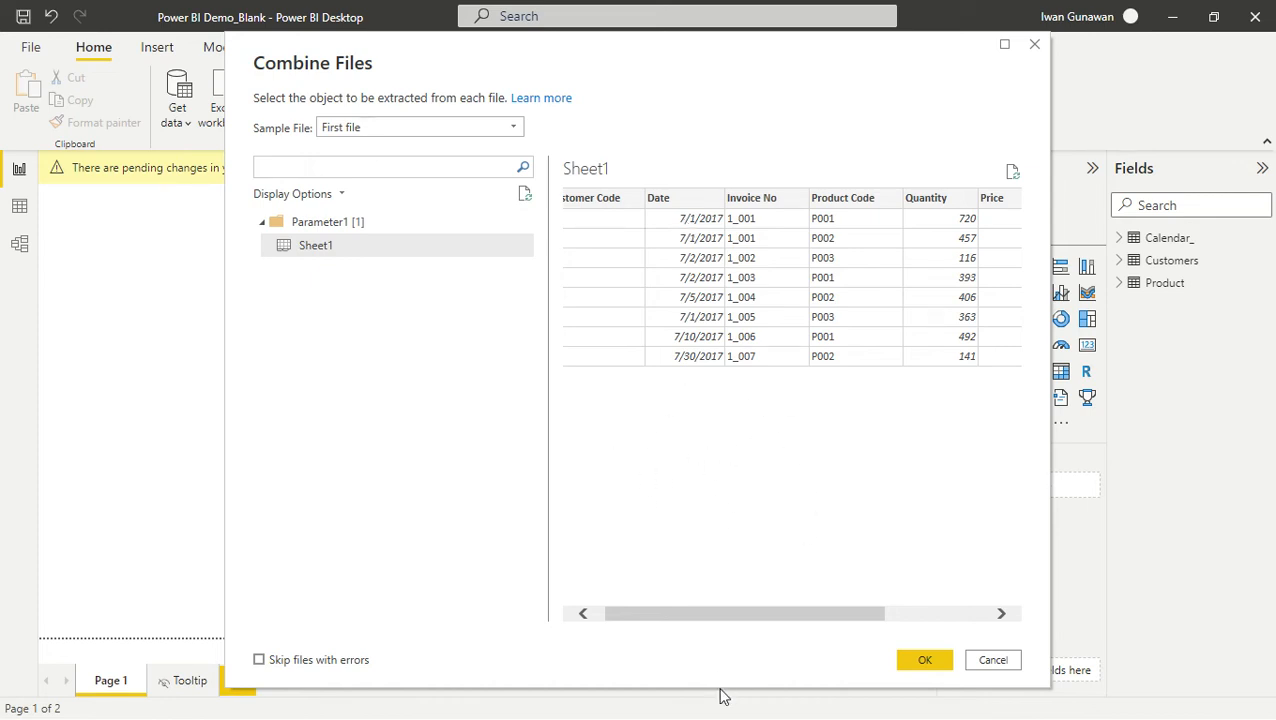
{"action": "left_click", "coordinate": [925, 661]}
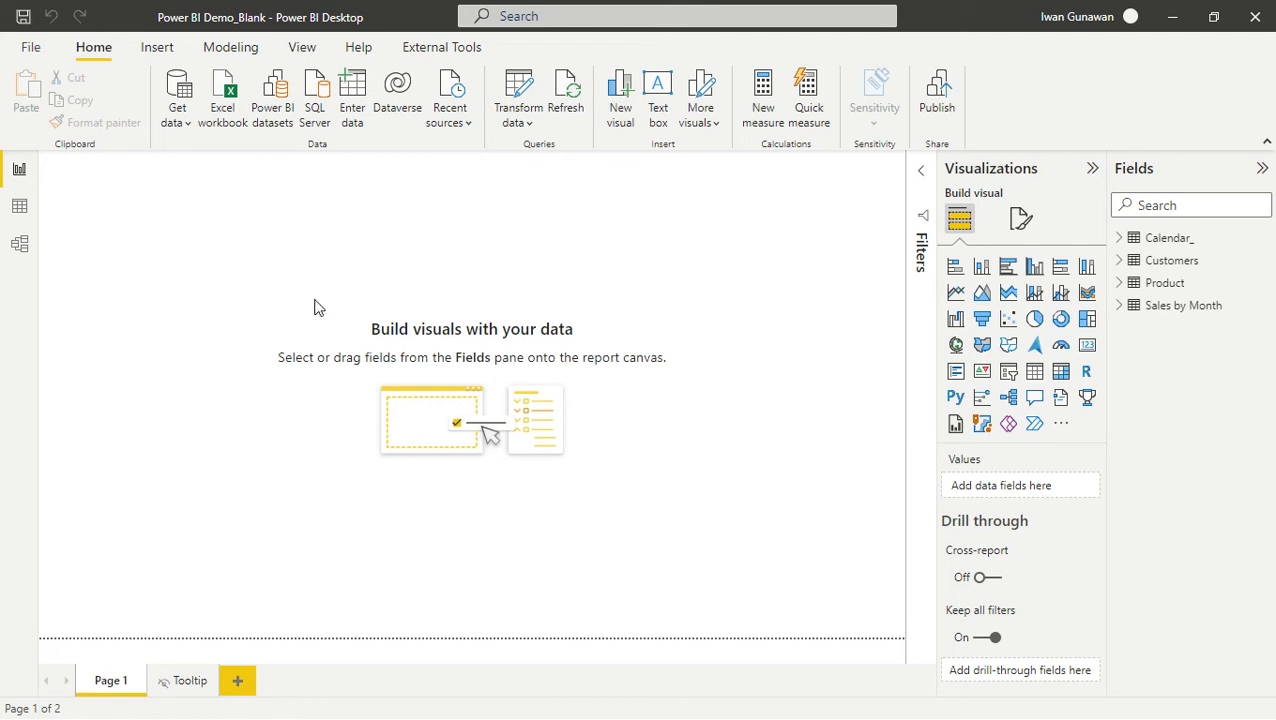
- Examine the combined Sales by Month rows from first to last, and check the table's place in the data model
{"action": "left_click", "coordinate": [20, 207]}
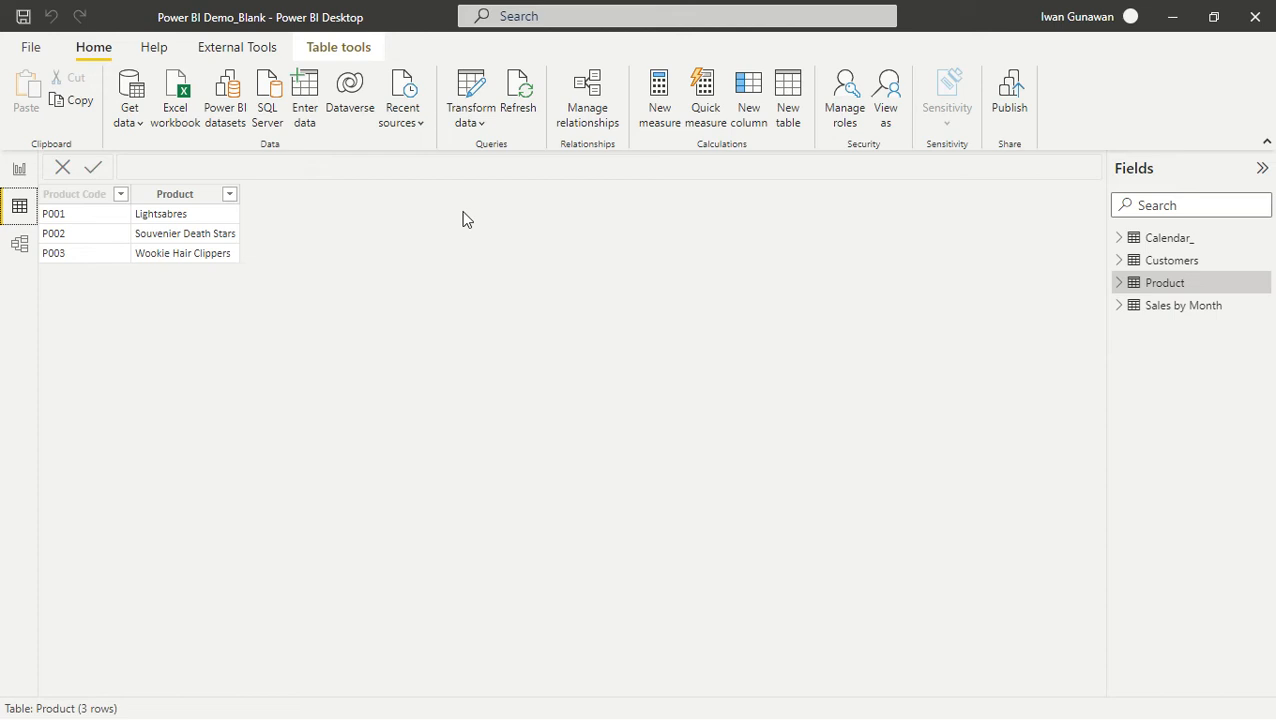
{"action": "left_click", "coordinate": [1146, 306]}
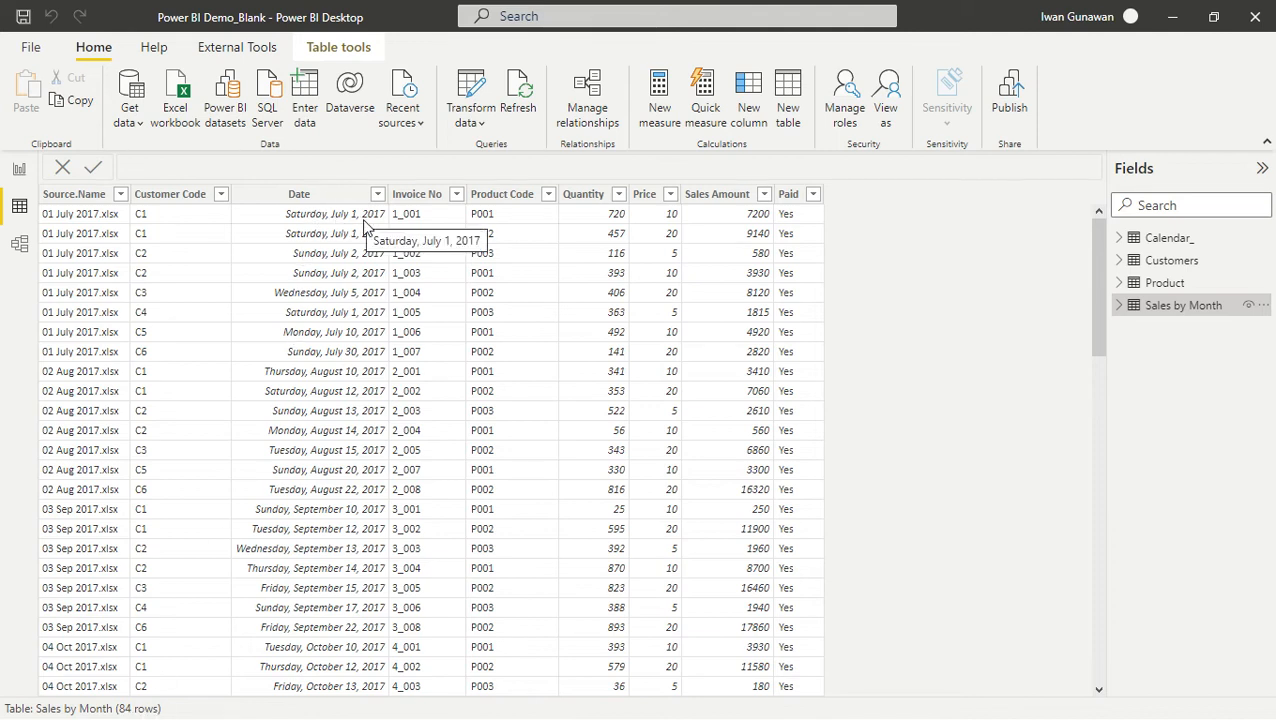
{"action": "scroll", "coordinate": [342, 336], "scroll_direction": "down", "scroll_amount": 20}
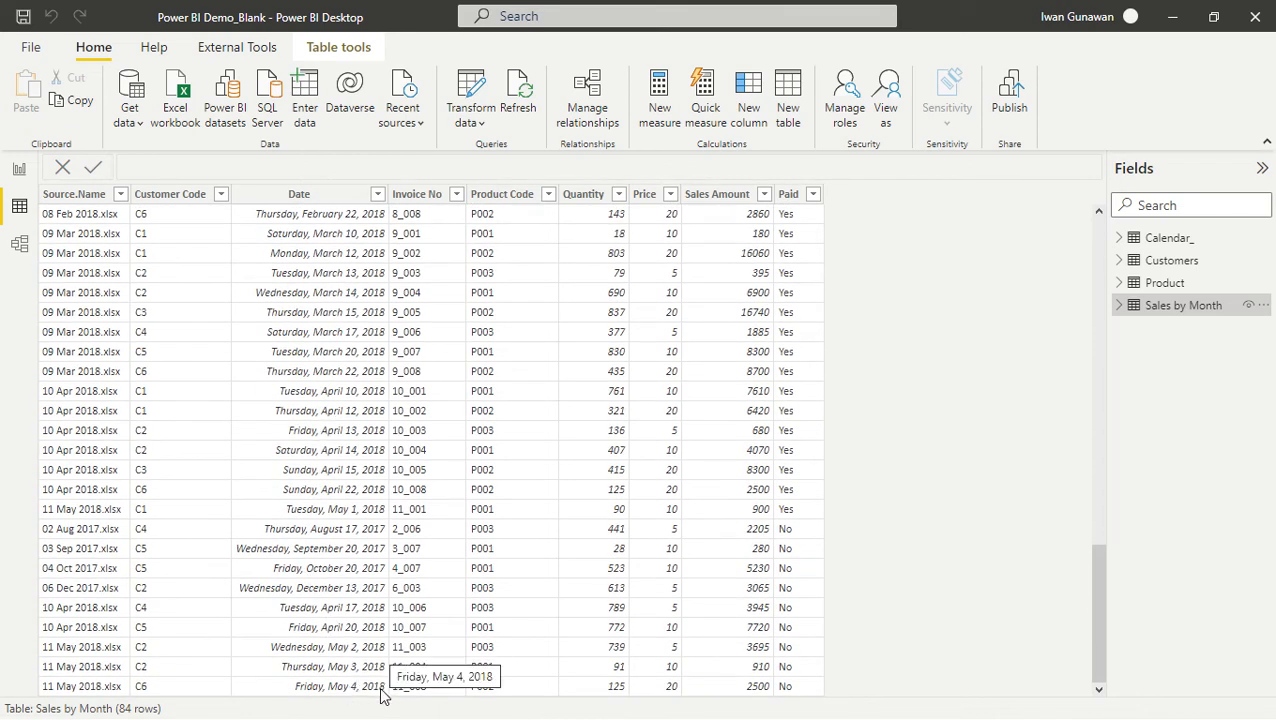
{"action": "scroll", "coordinate": [410, 395], "scroll_direction": "up", "scroll_amount": 20}
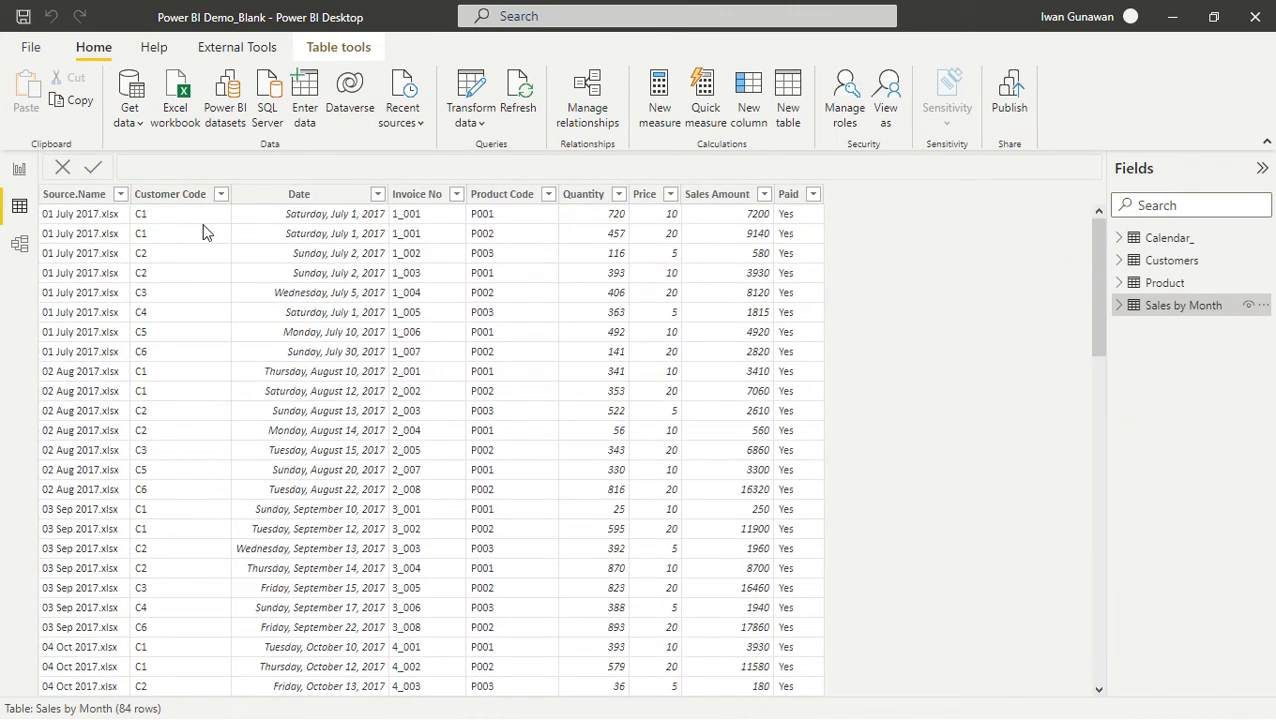
{"action": "left_click", "coordinate": [24, 246]}
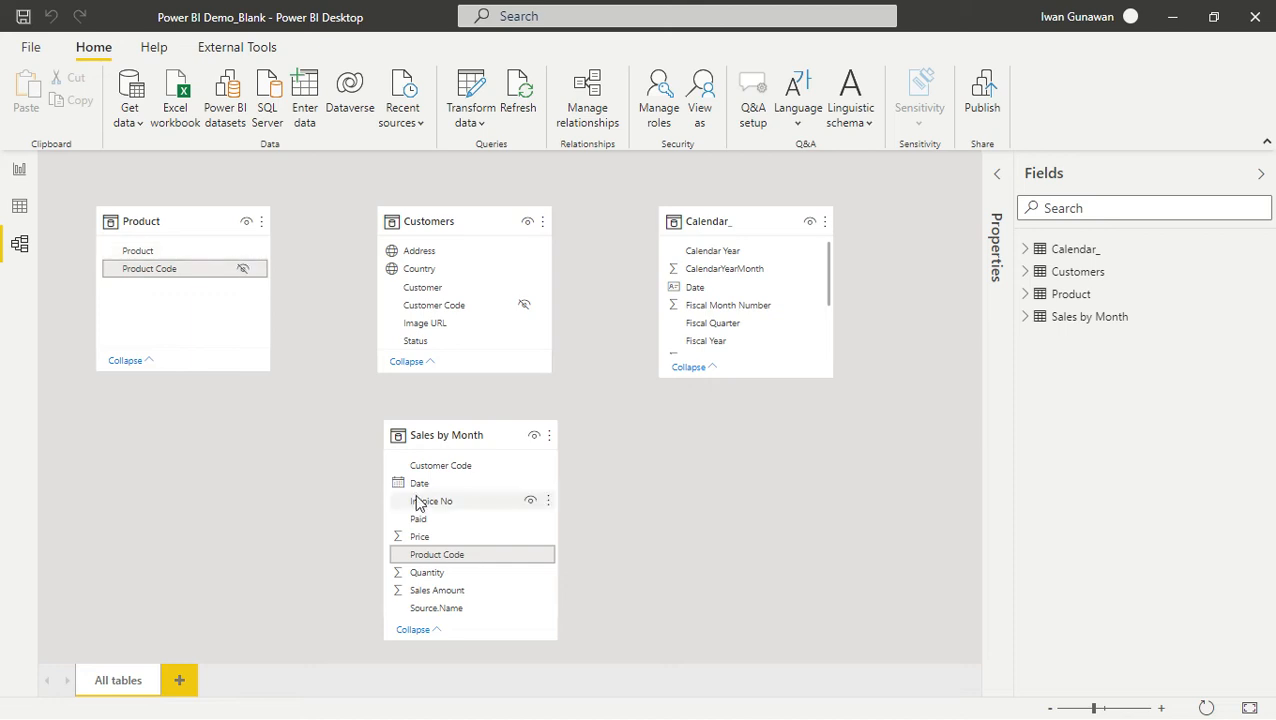
- Build a stacked bar chart of Sales Amount by Customer Code on Page 1, widen it and reposition it near the page's upper-left corner
{"action": "left_click", "coordinate": [20, 172]}
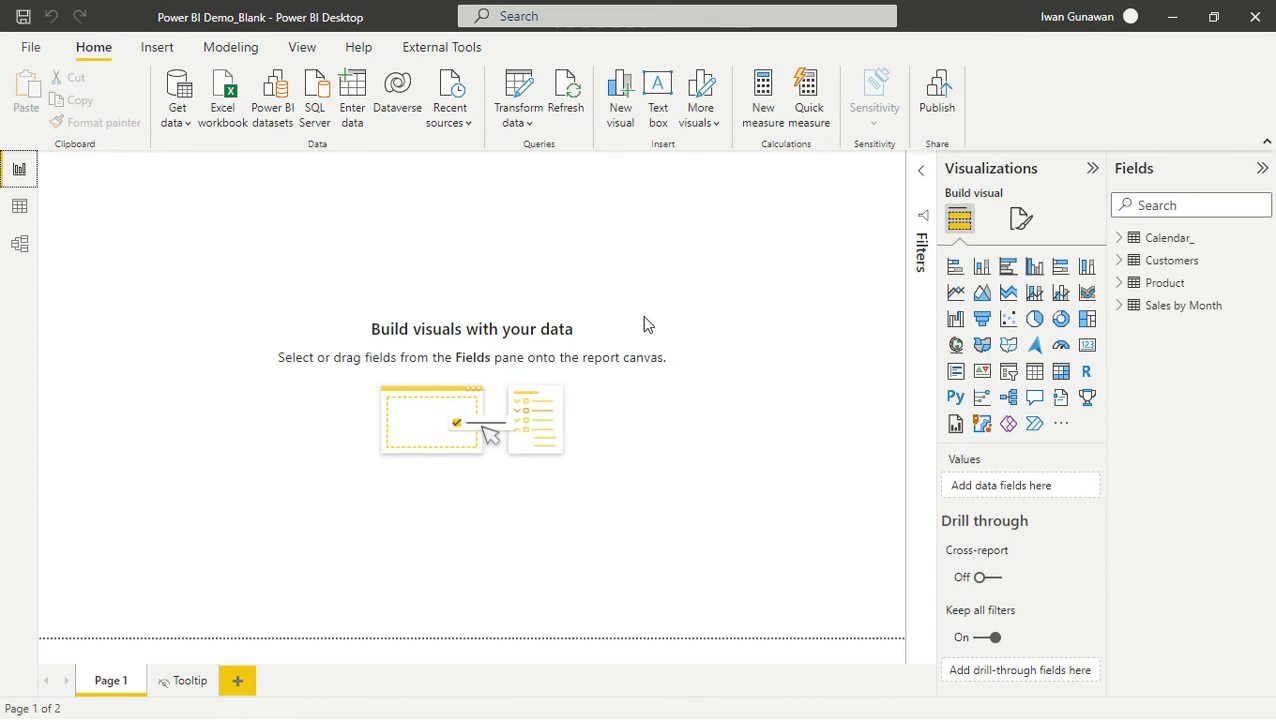
{"action": "left_click", "coordinate": [1120, 306]}
{"action": "left_click_drag", "start_coordinate": [1196, 486], "coordinate": [250, 274]}
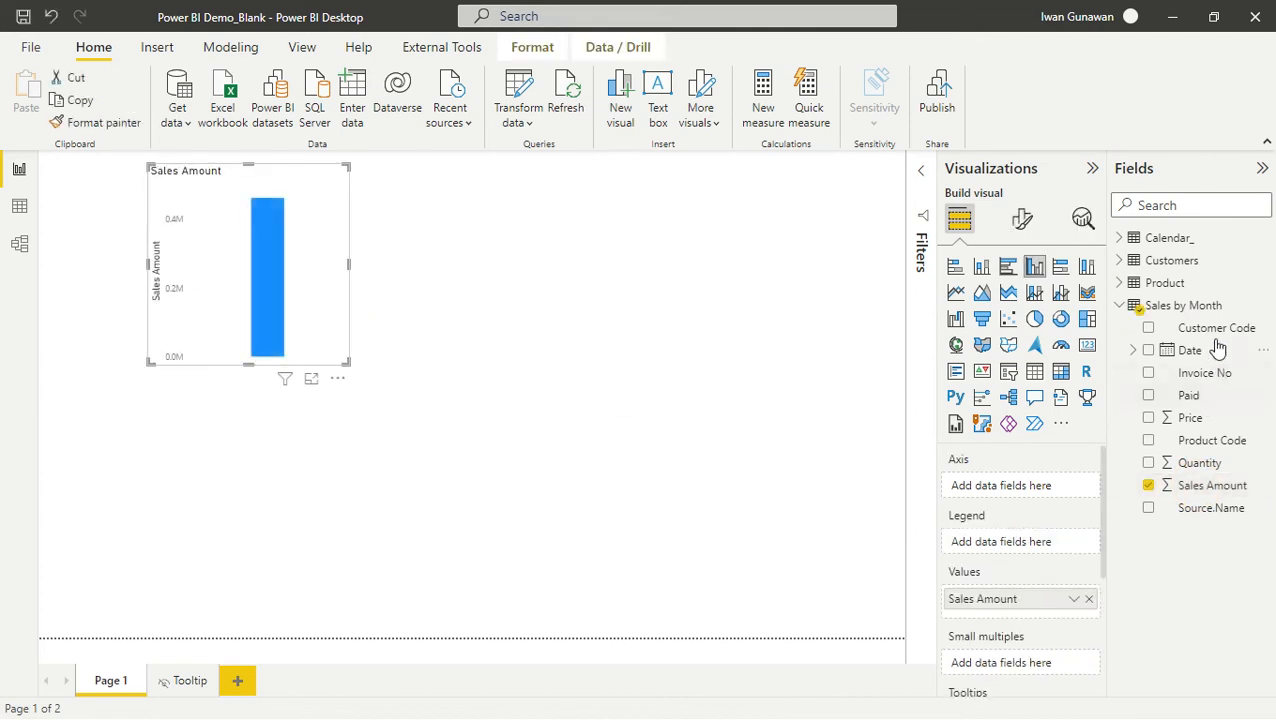
{"action": "left_click_drag", "start_coordinate": [1196, 333], "coordinate": [295, 316]}
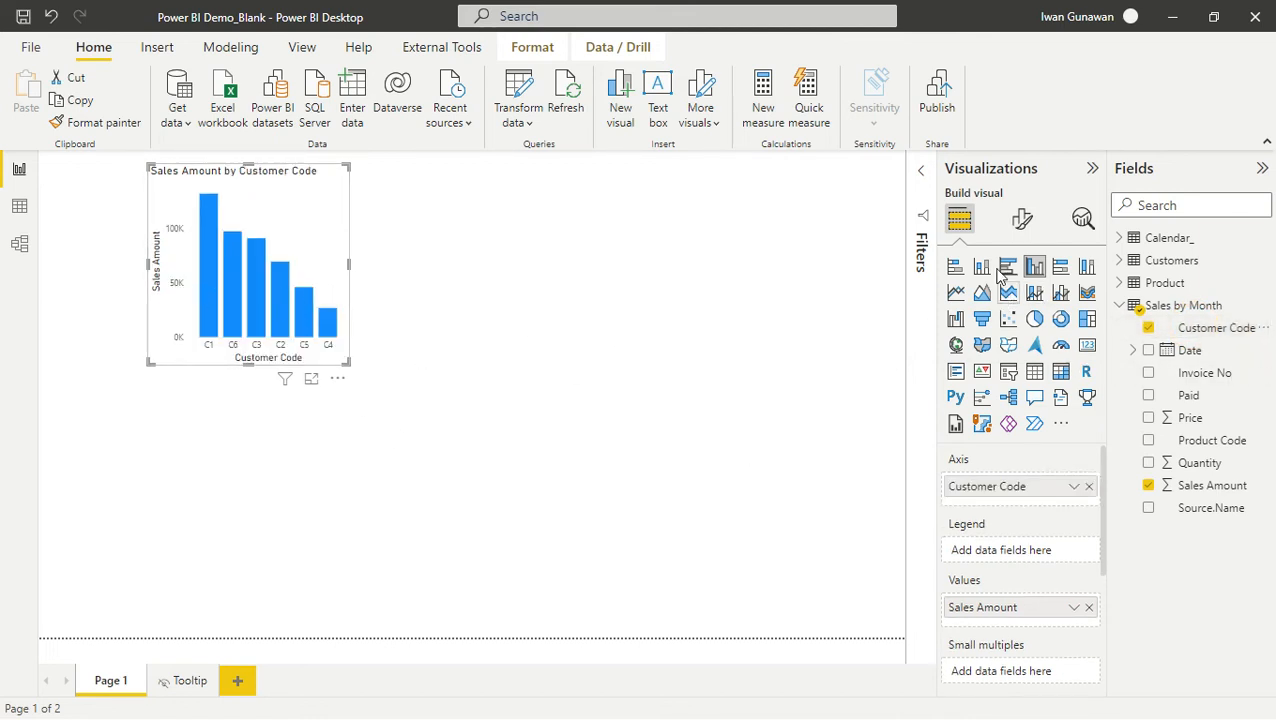
{"action": "left_click", "coordinate": [955, 265]}
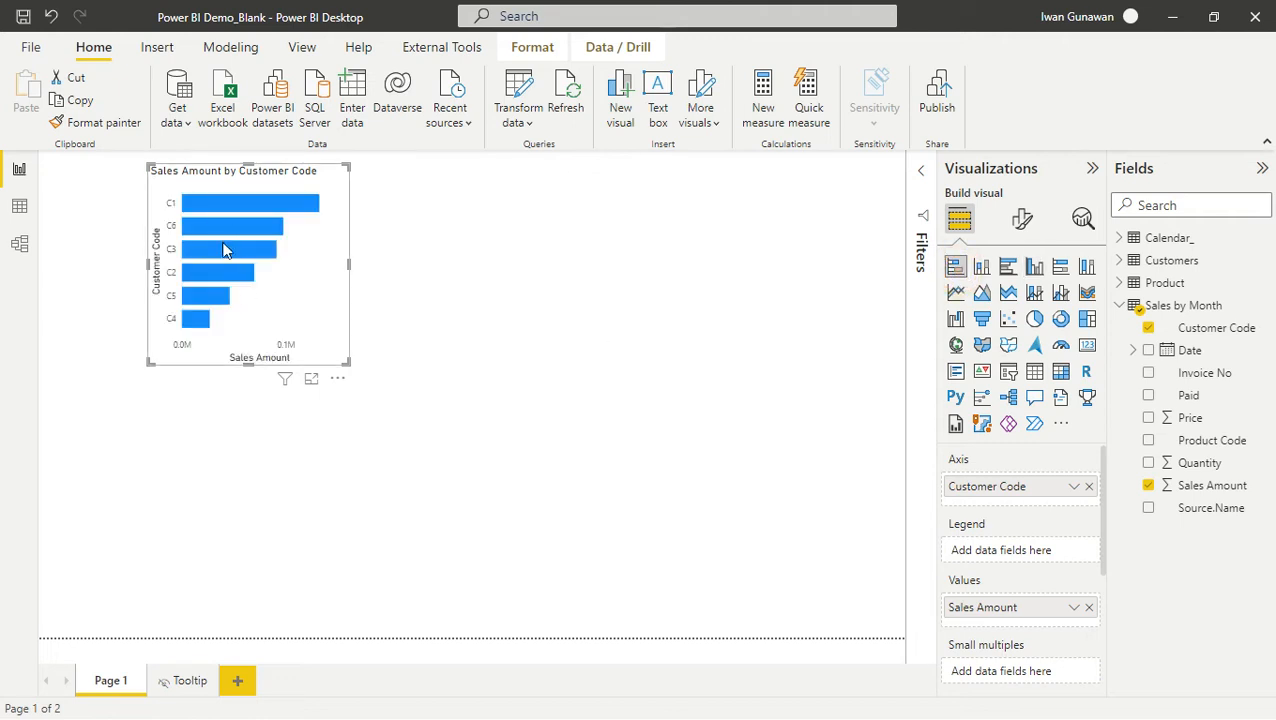
{"action": "left_click_drag", "start_coordinate": [349, 265], "coordinate": [500, 268]}
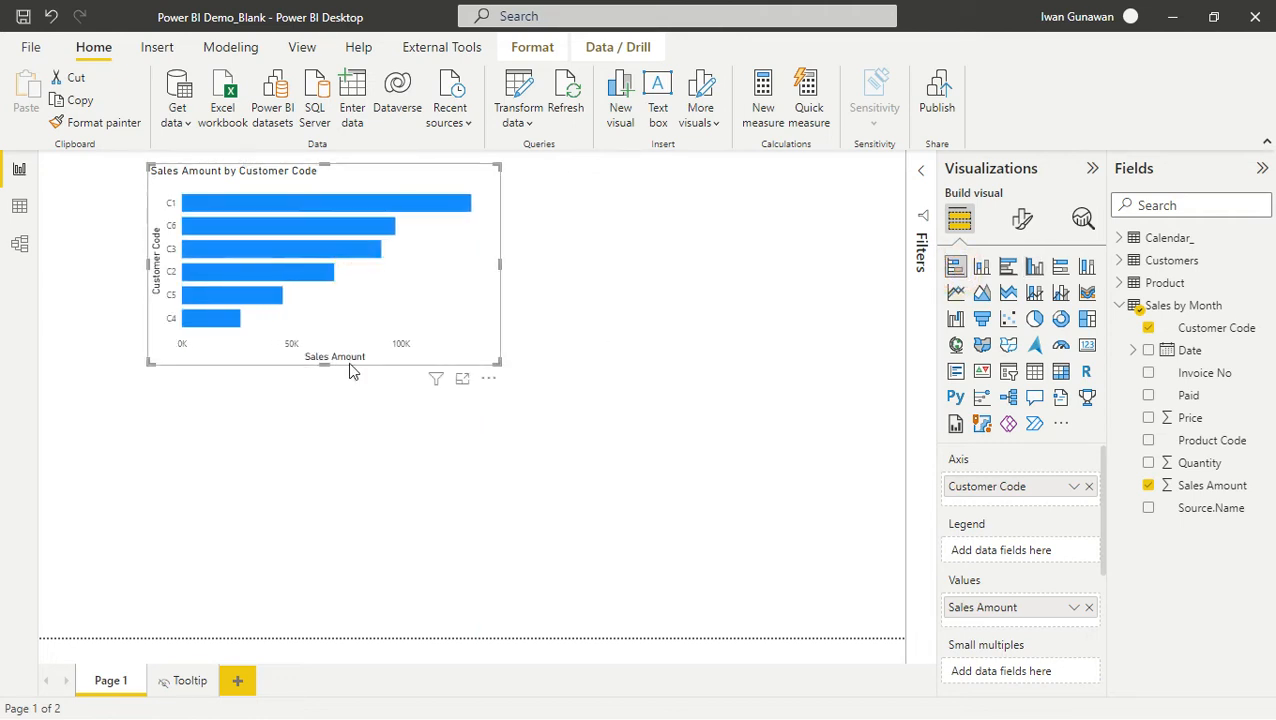
{"action": "left_click_drag", "start_coordinate": [292, 363], "coordinate": [216, 393]}
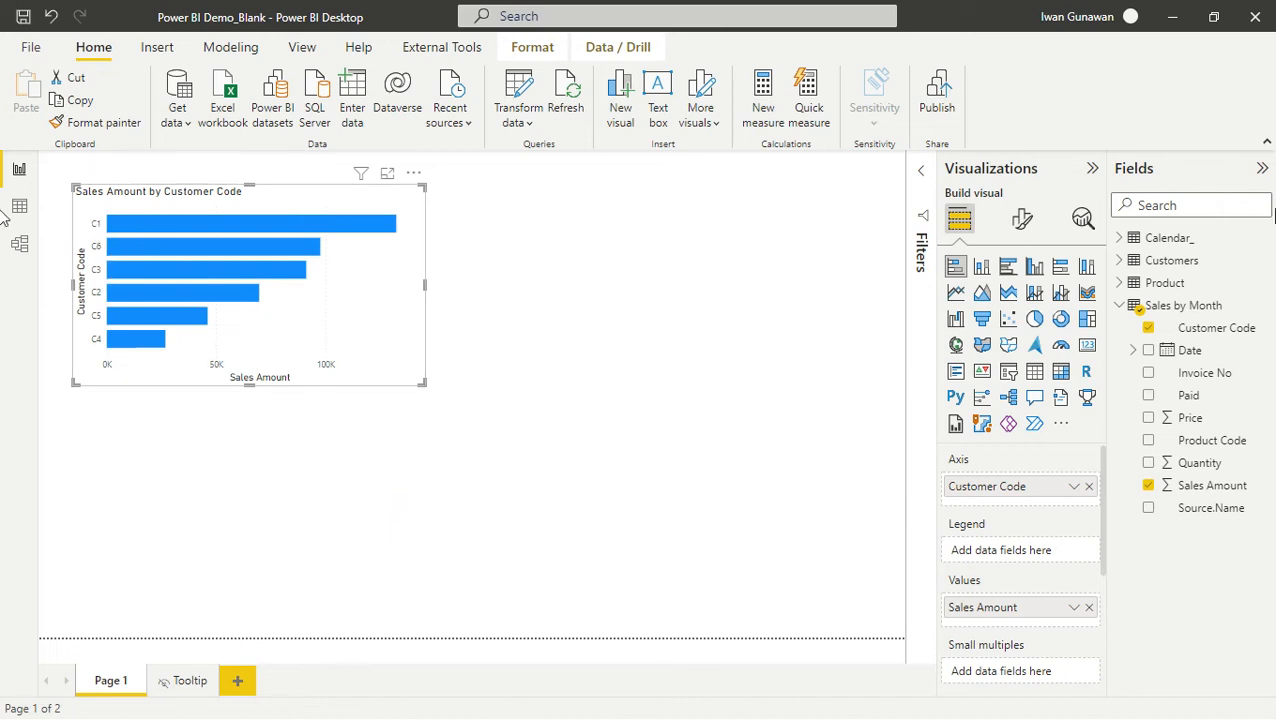
- Replace Customer Code on the bar chart's axis with the Customer field from the Customers table
{"action": "left_click", "coordinate": [1122, 261]}
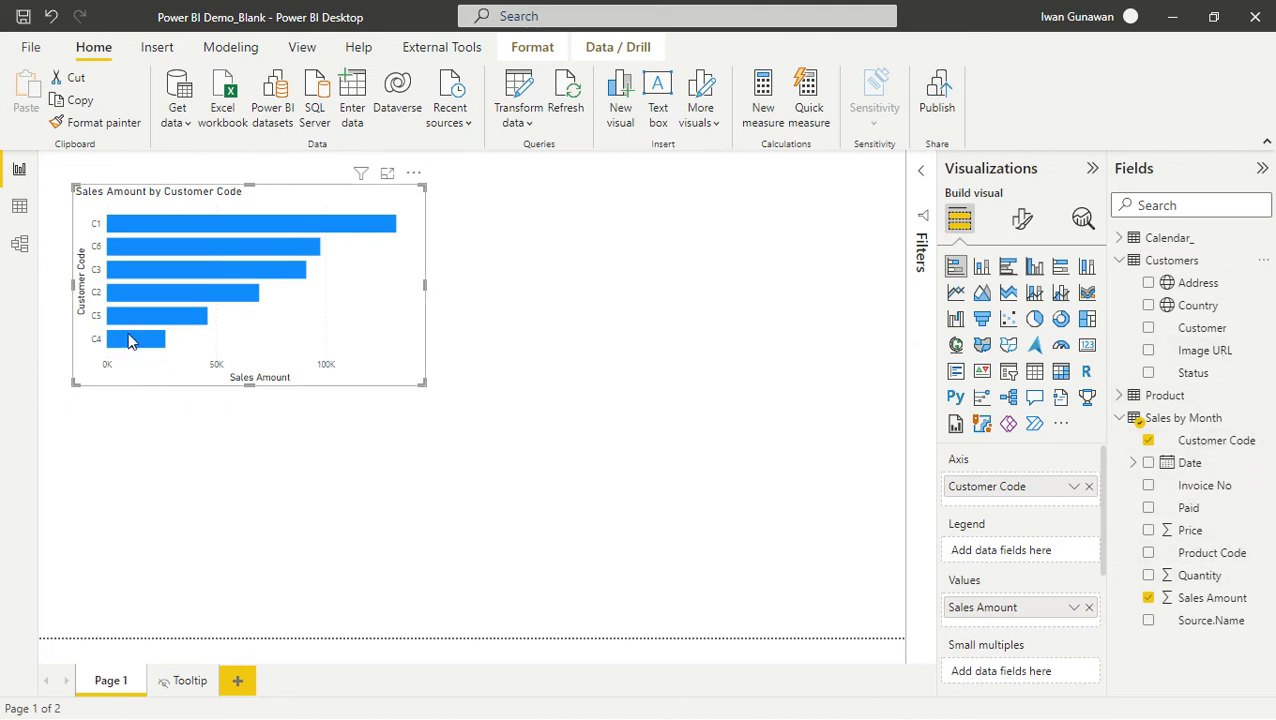
{"action": "left_click", "coordinate": [1090, 486]}
{"action": "left_click_drag", "start_coordinate": [1196, 328], "coordinate": [1028, 495]}
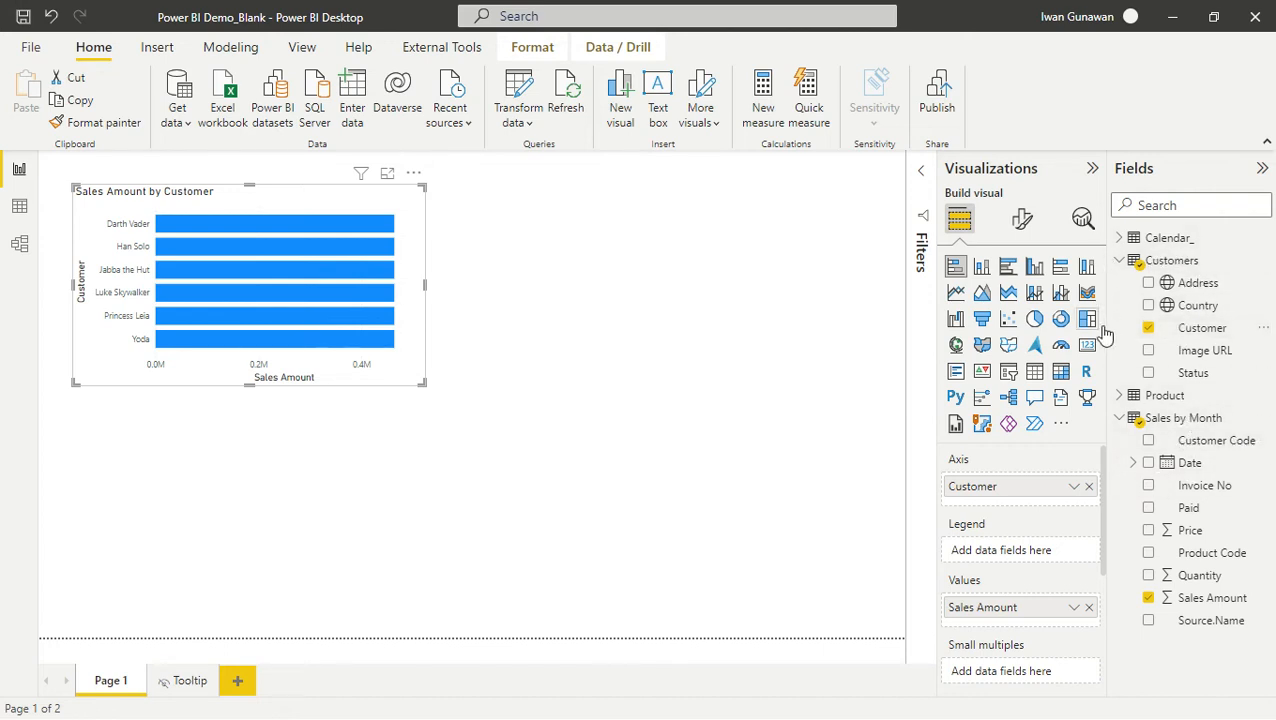
- Relate Customer Code in the Customers table to Customer Code in the Sales by Month table
{"action": "left_click", "coordinate": [20, 245]}
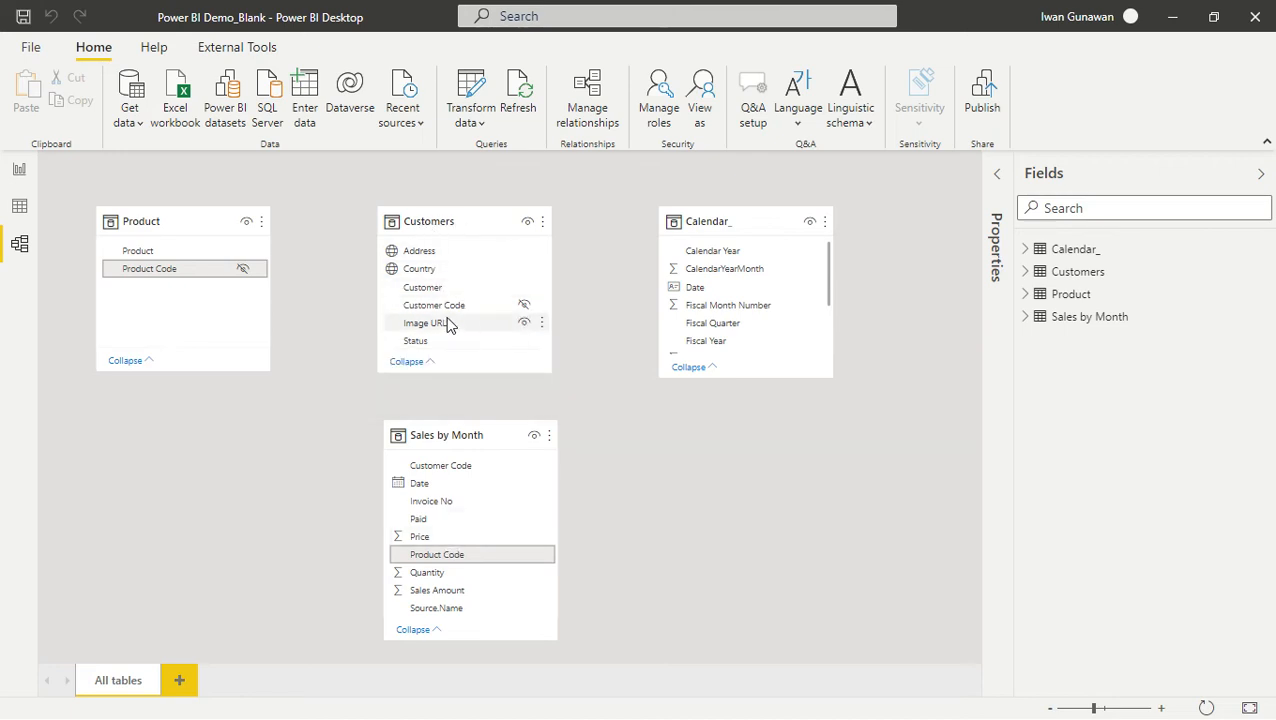
{"action": "left_click_drag", "start_coordinate": [443, 313], "coordinate": [472, 472]}
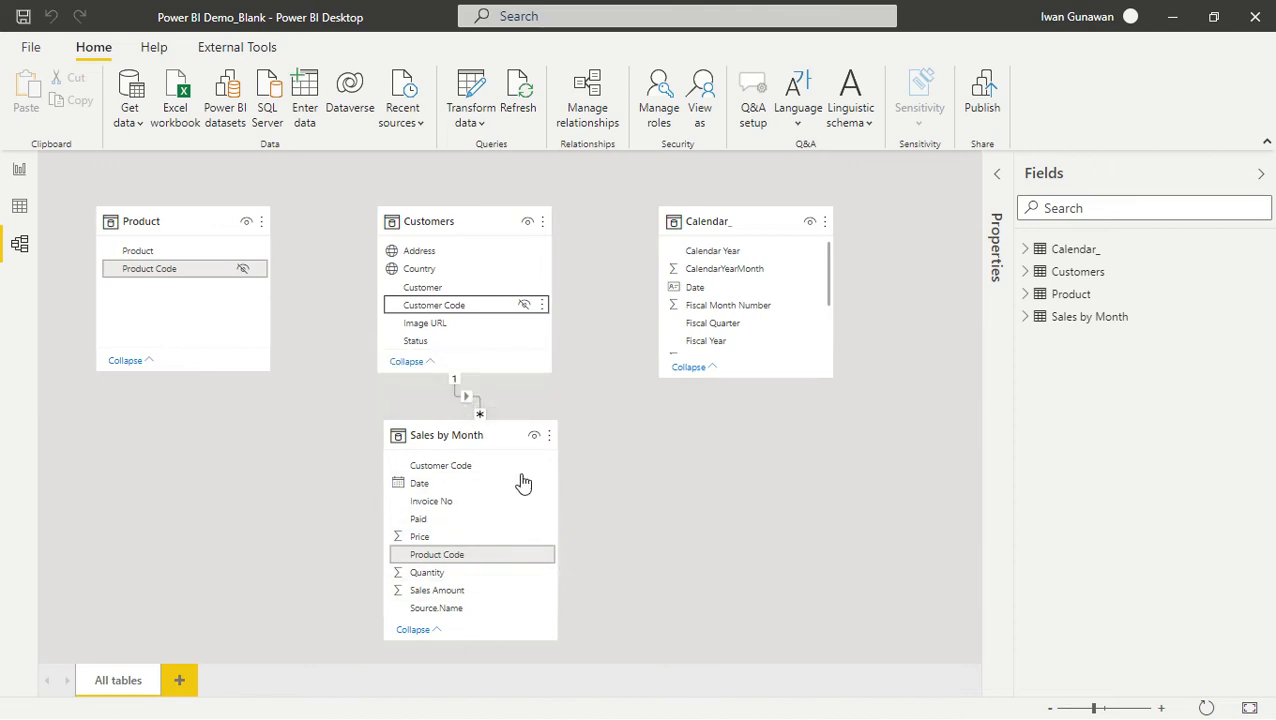
- Compare the Customer Code values in the Customers table with those in the Sales by Month table
{"action": "left_click", "coordinate": [19, 208]}
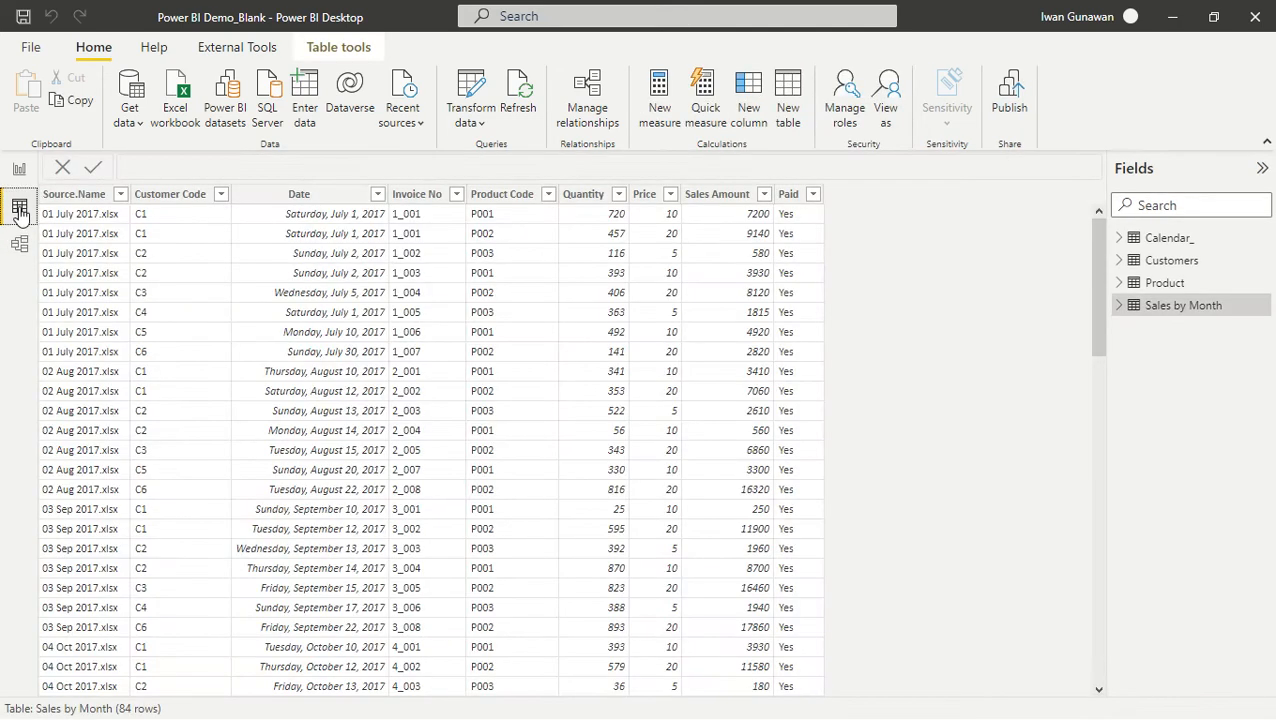
{"action": "left_click", "coordinate": [1119, 260]}
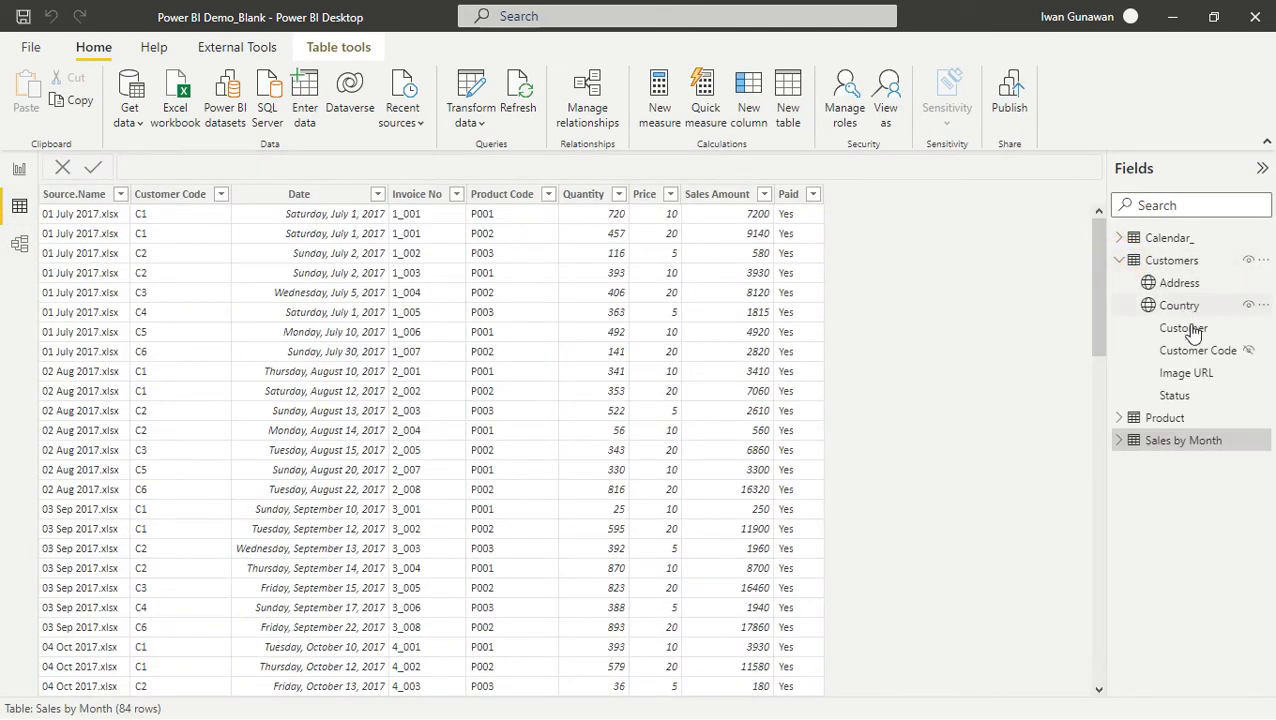
{"action": "left_click", "coordinate": [1172, 261]}
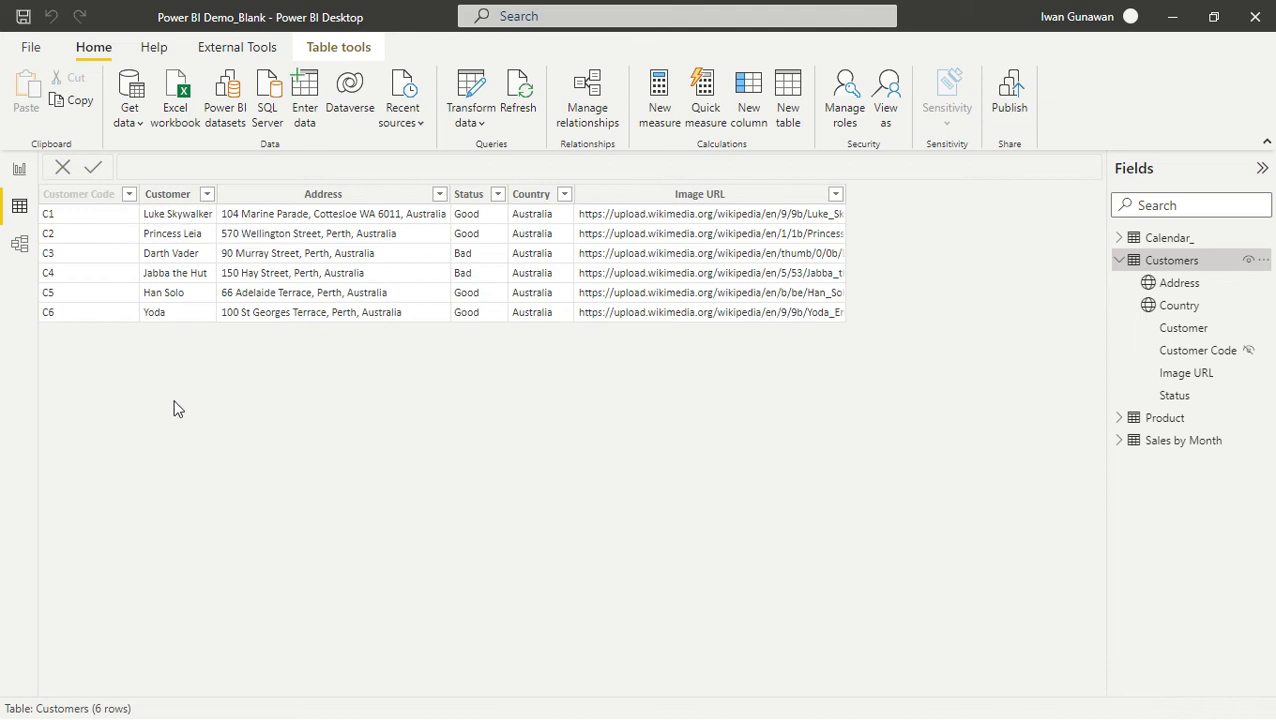
{"action": "left_click", "coordinate": [1175, 440]}
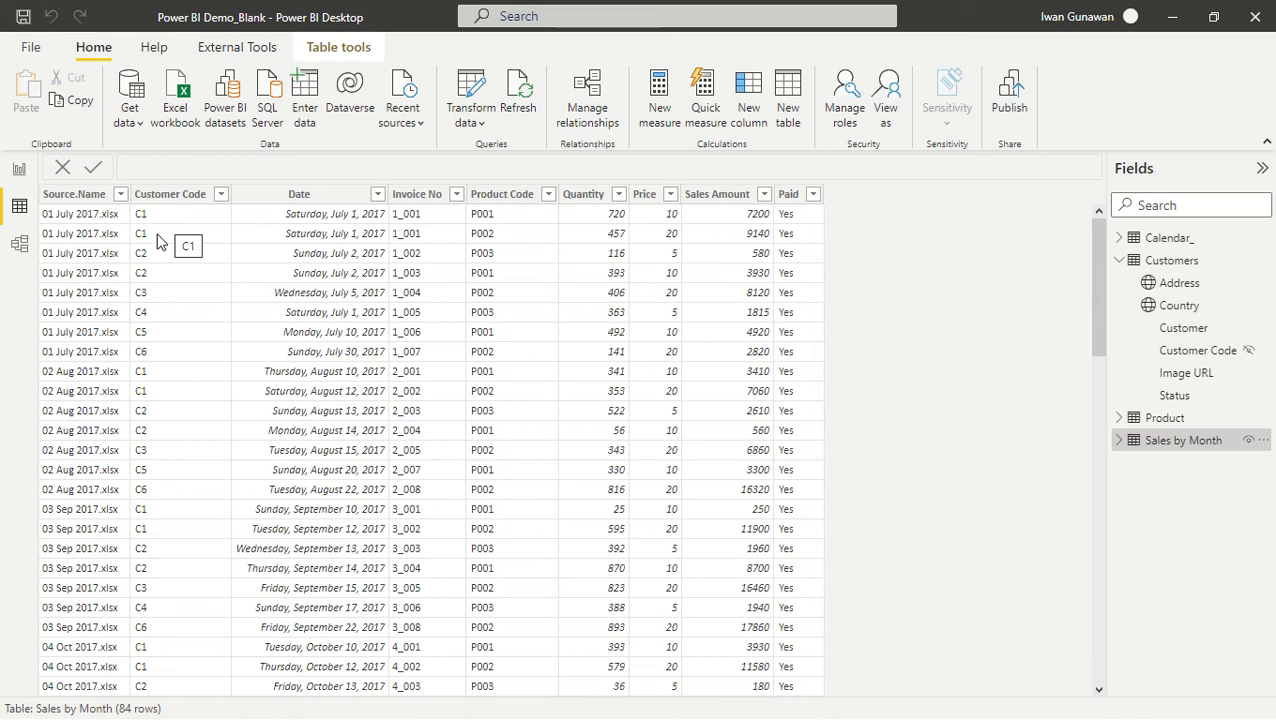
- Relate Product's Product Code and Calendar_'s Date to the matching Product Code and Date fields in Sales by Month
{"action": "left_click", "coordinate": [19, 244]}
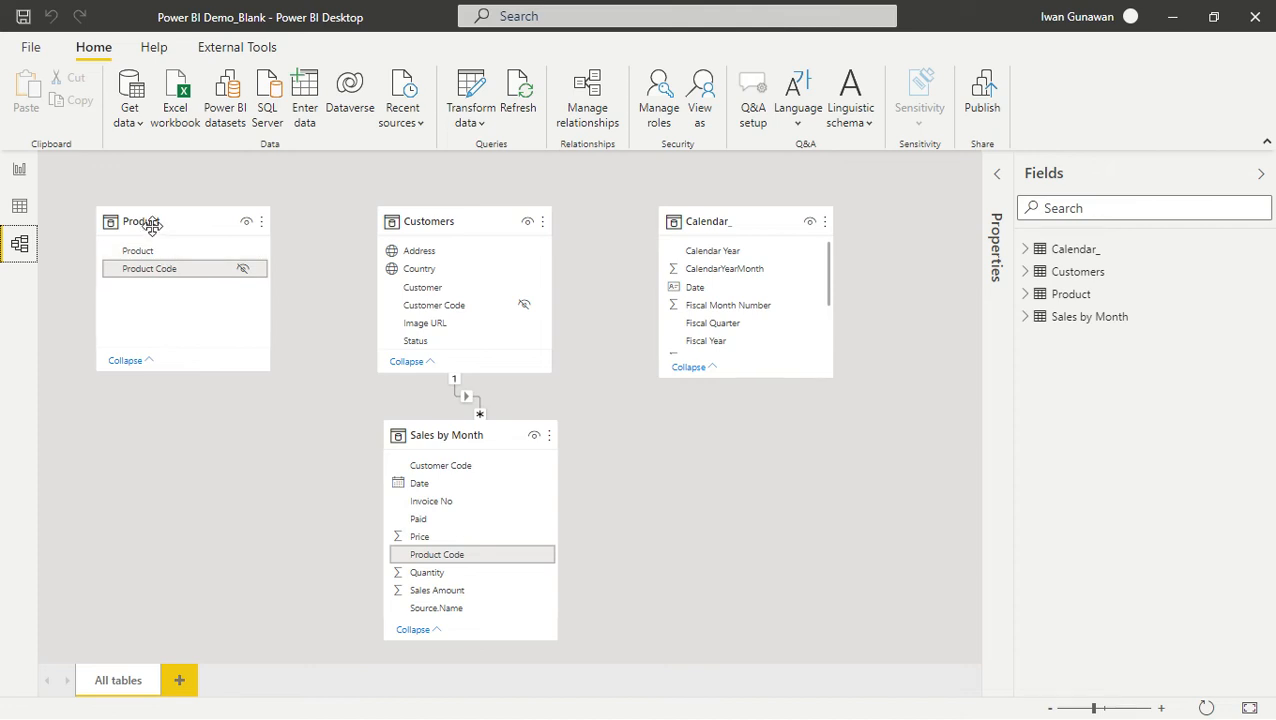
{"action": "mouse_move", "coordinate": [153, 221]}
{"action": "left_click_drag", "start_coordinate": [148, 272], "coordinate": [460, 558]}
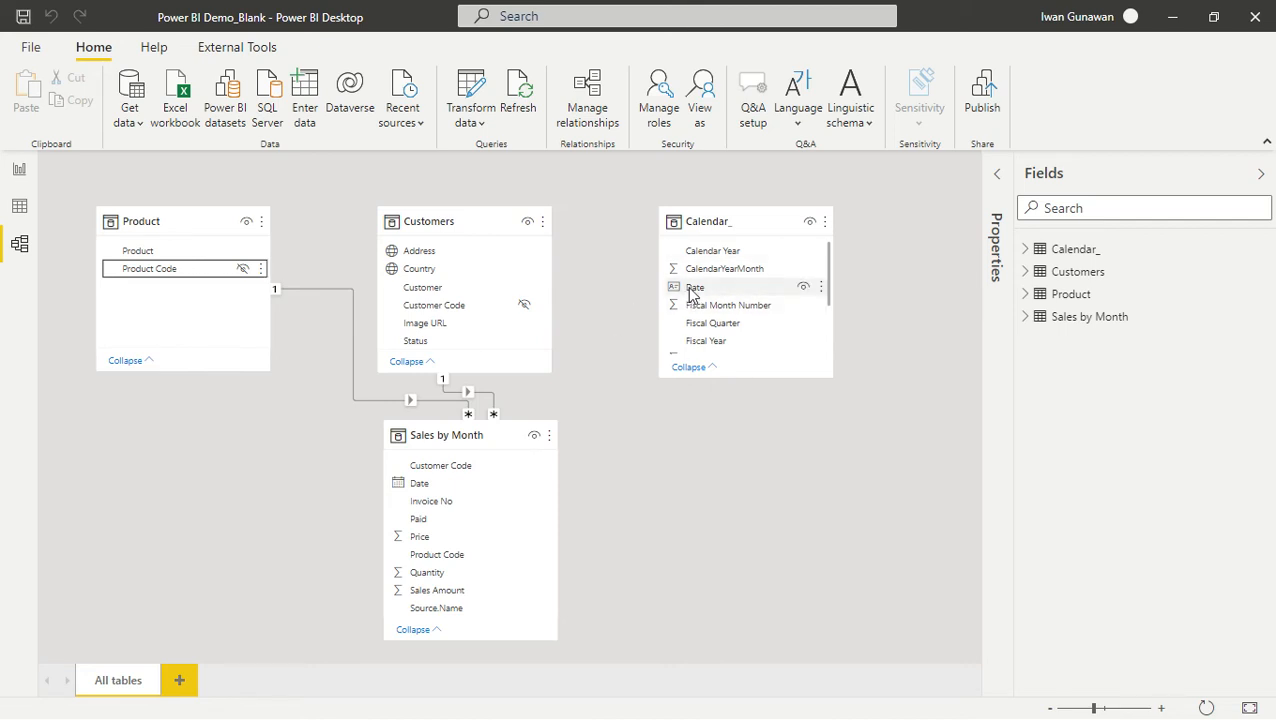
{"action": "left_click_drag", "start_coordinate": [690, 293], "coordinate": [463, 485]}
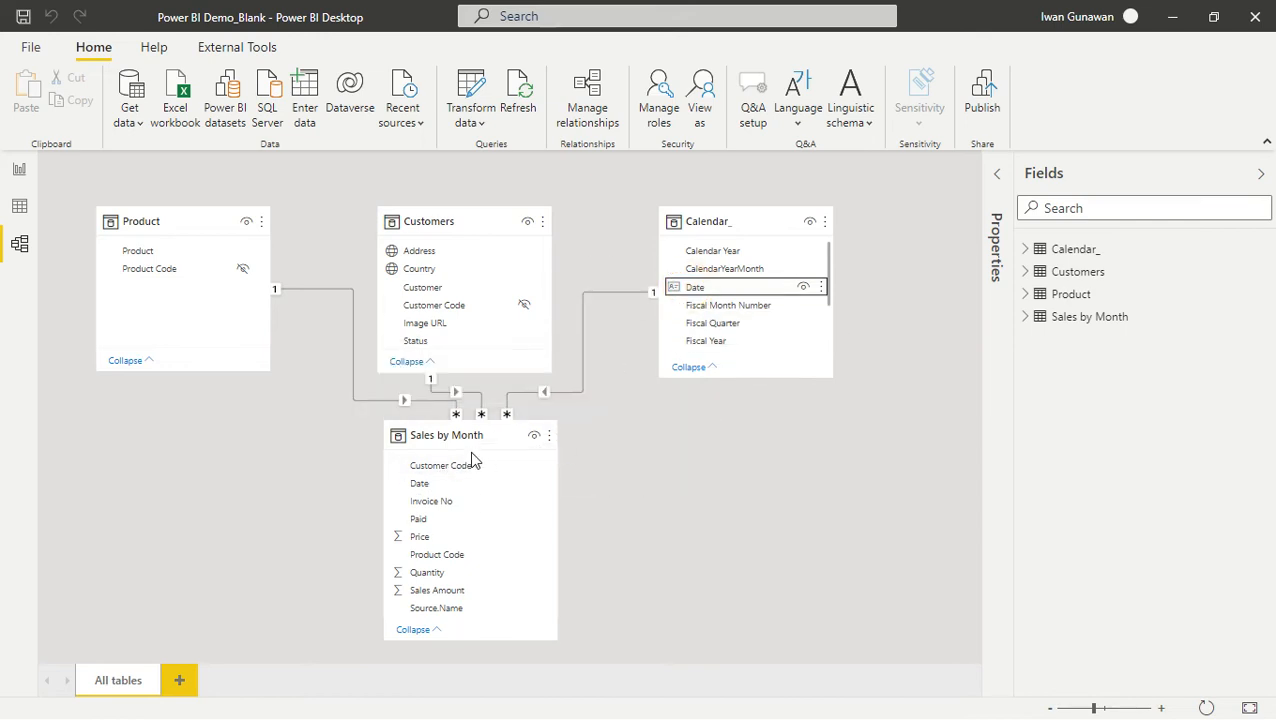
- Move the Sales by Month table farther below the Product, Customers and Calendar_ tables in the model diagram
{"action": "left_click_drag", "start_coordinate": [447, 437], "coordinate": [441, 461]}
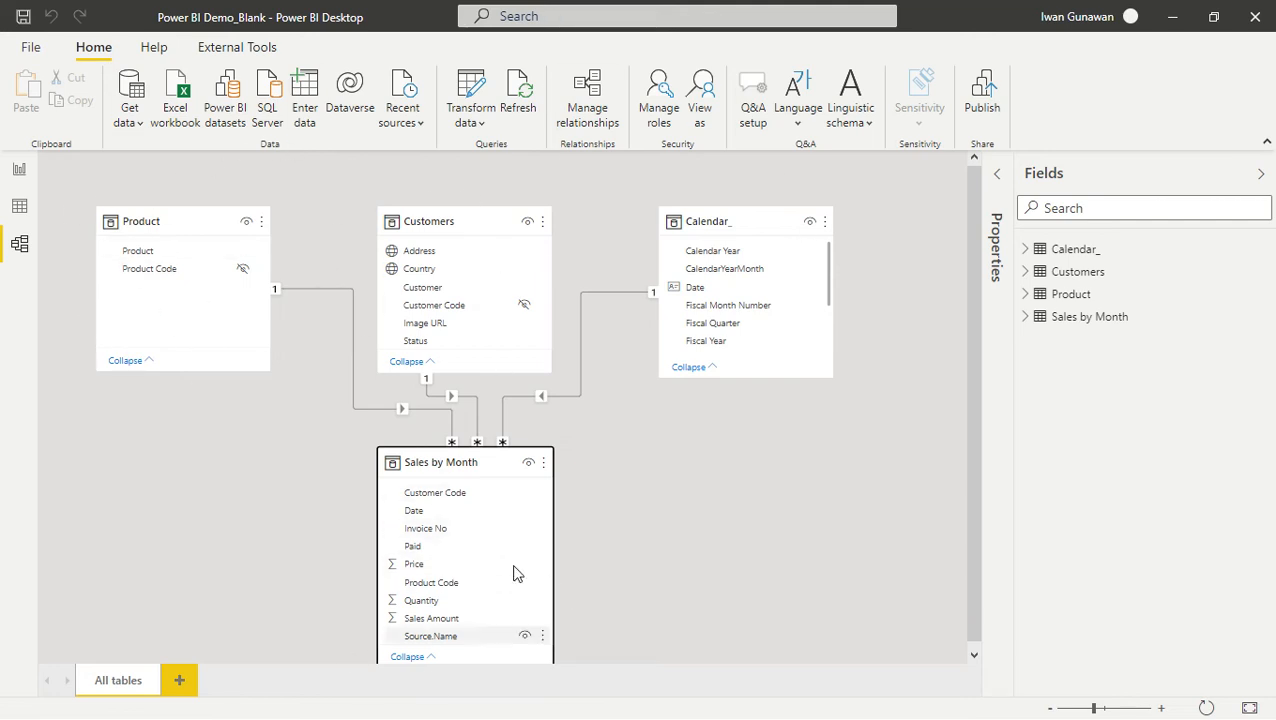
{"action": "scroll", "coordinate": [745, 432], "scroll_direction": "down", "scroll_amount": 1}
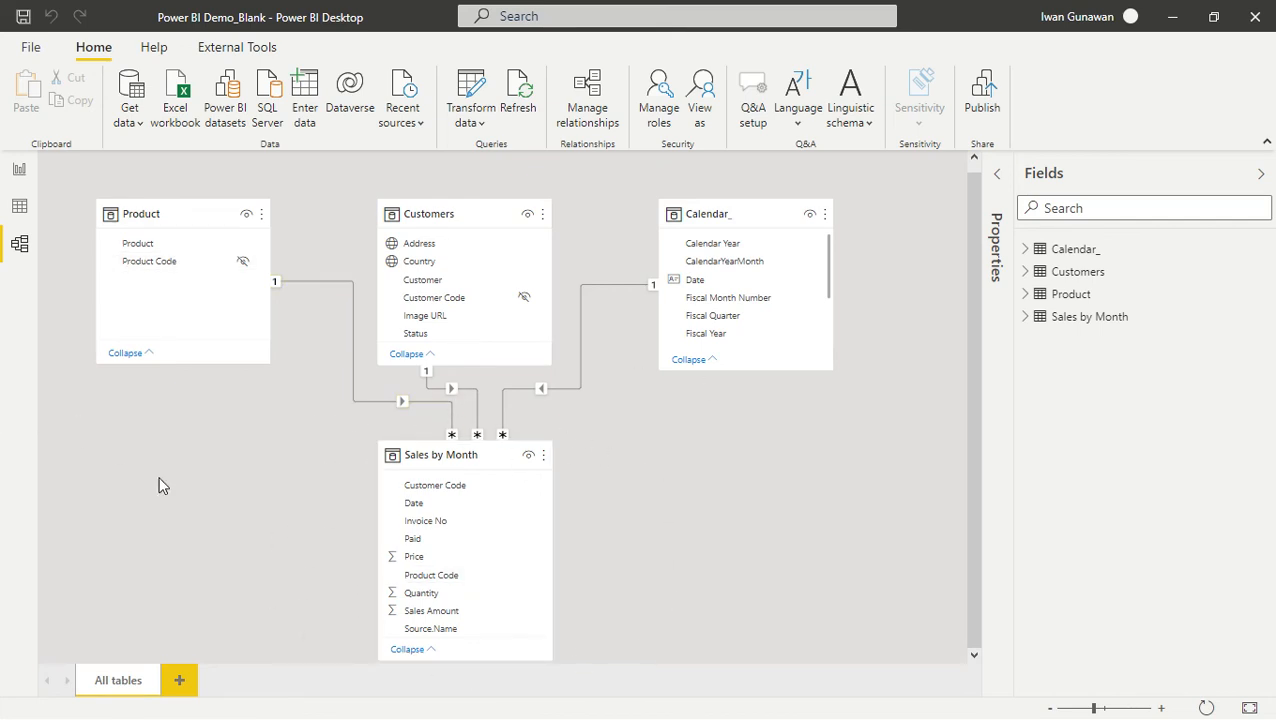
- Duplicate the Sales Amount by Customer bar chart on the report page and place the copy directly below the original
{"action": "left_click", "coordinate": [20, 172]}
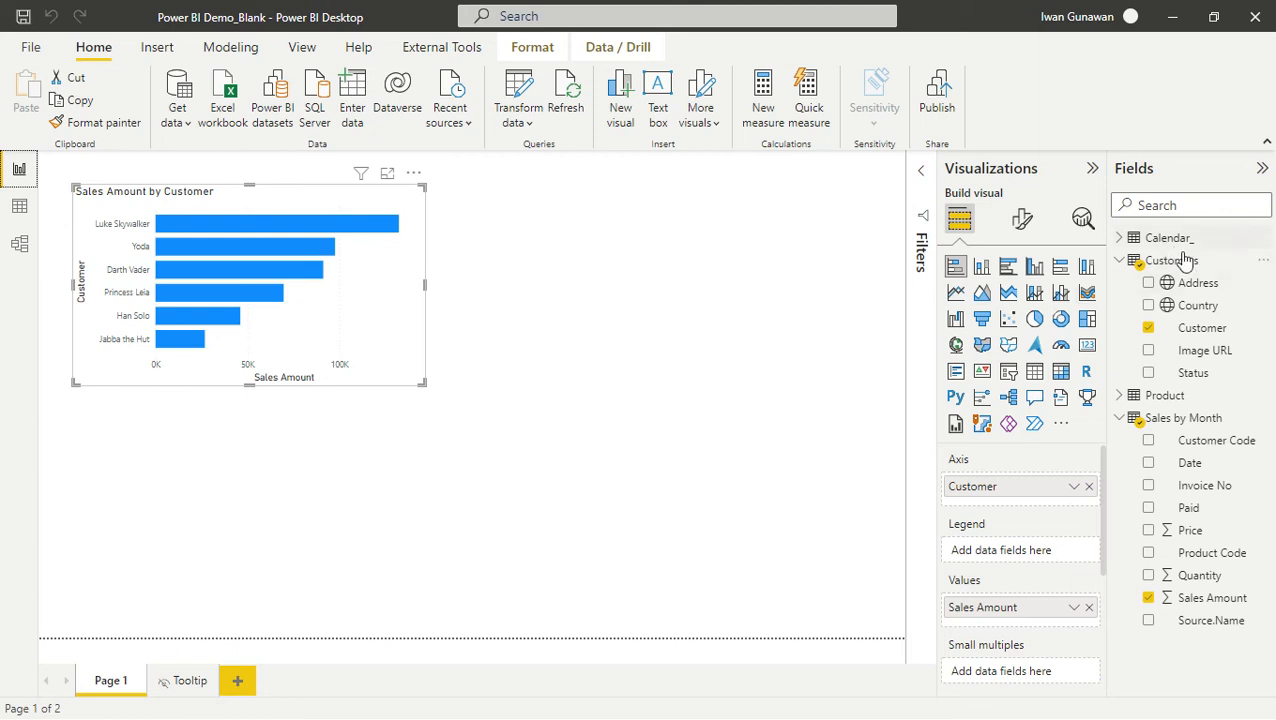
{"action": "left_click", "coordinate": [1124, 397]}
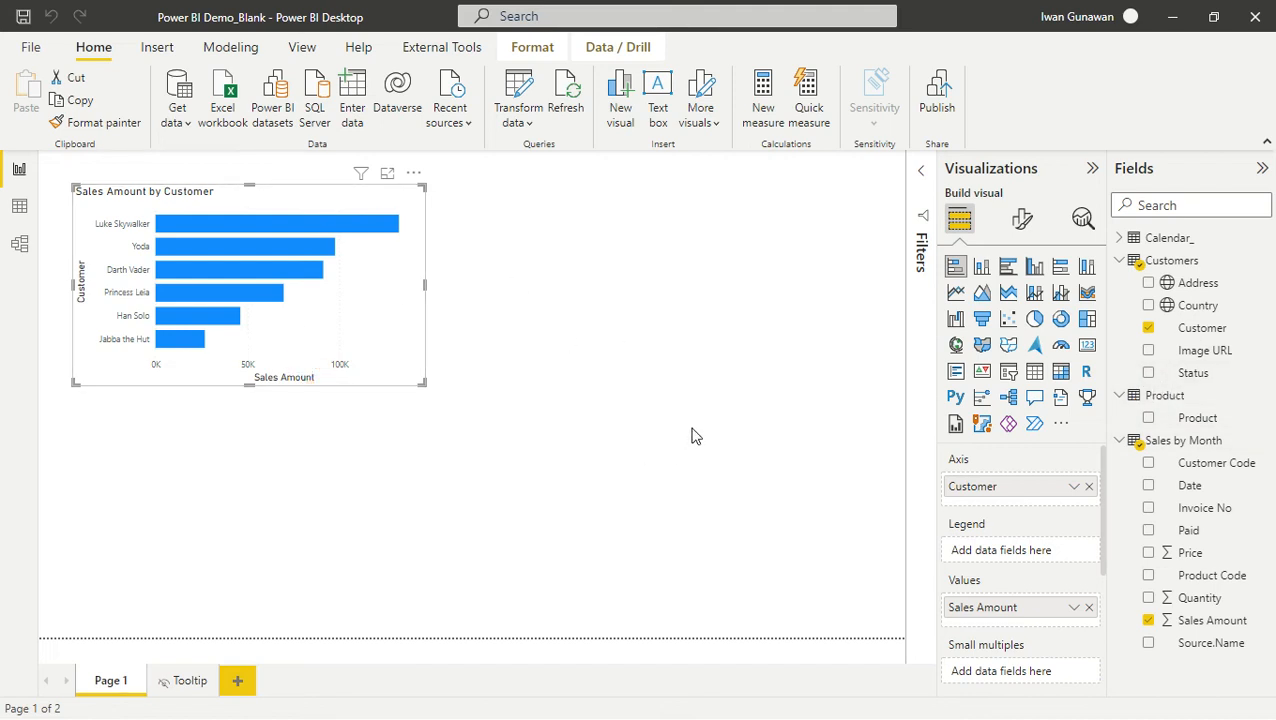
{"action": "key", "text": "ctrl+c"}
{"action": "key", "text": "ctrl+v"}
{"action": "left_click_drag", "start_coordinate": [378, 400], "coordinate": [376, 612]}
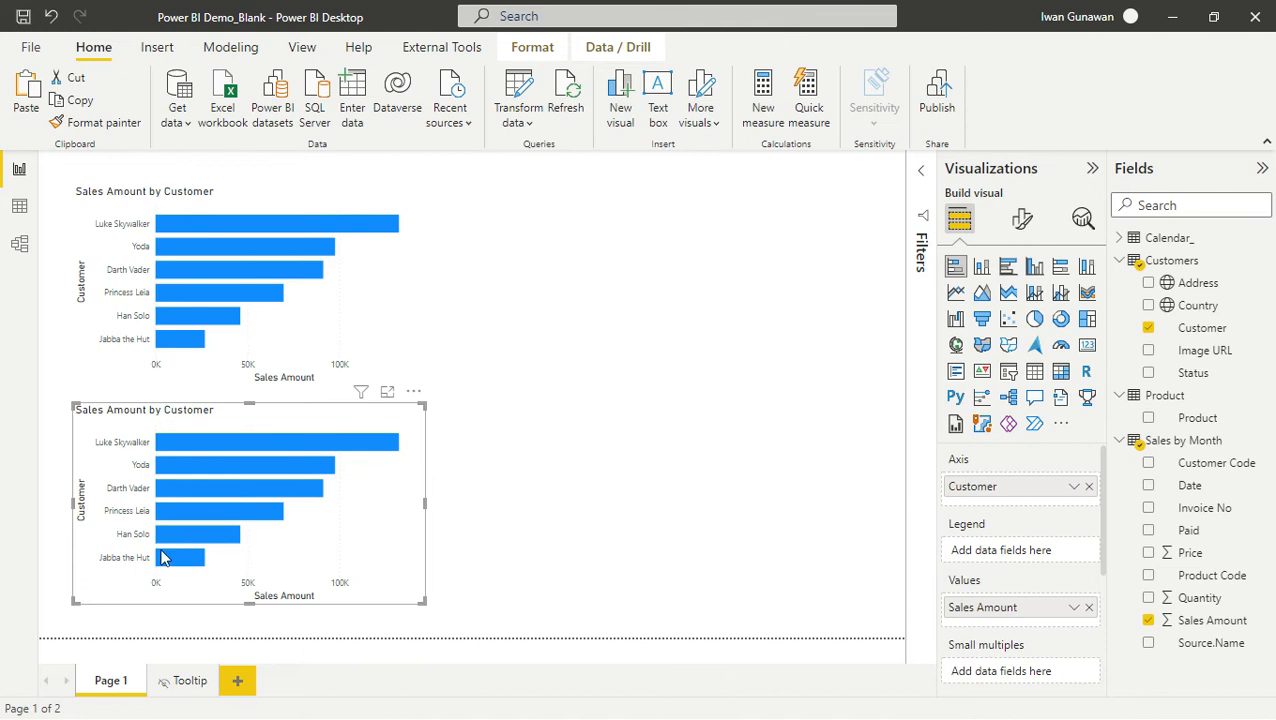
- Replace Customer on the lower bar chart's axis with the Product field from the Product table
{"action": "left_click", "coordinate": [172, 618]}
{"action": "left_click", "coordinate": [138, 420]}
{"action": "left_click", "coordinate": [1089, 487]}
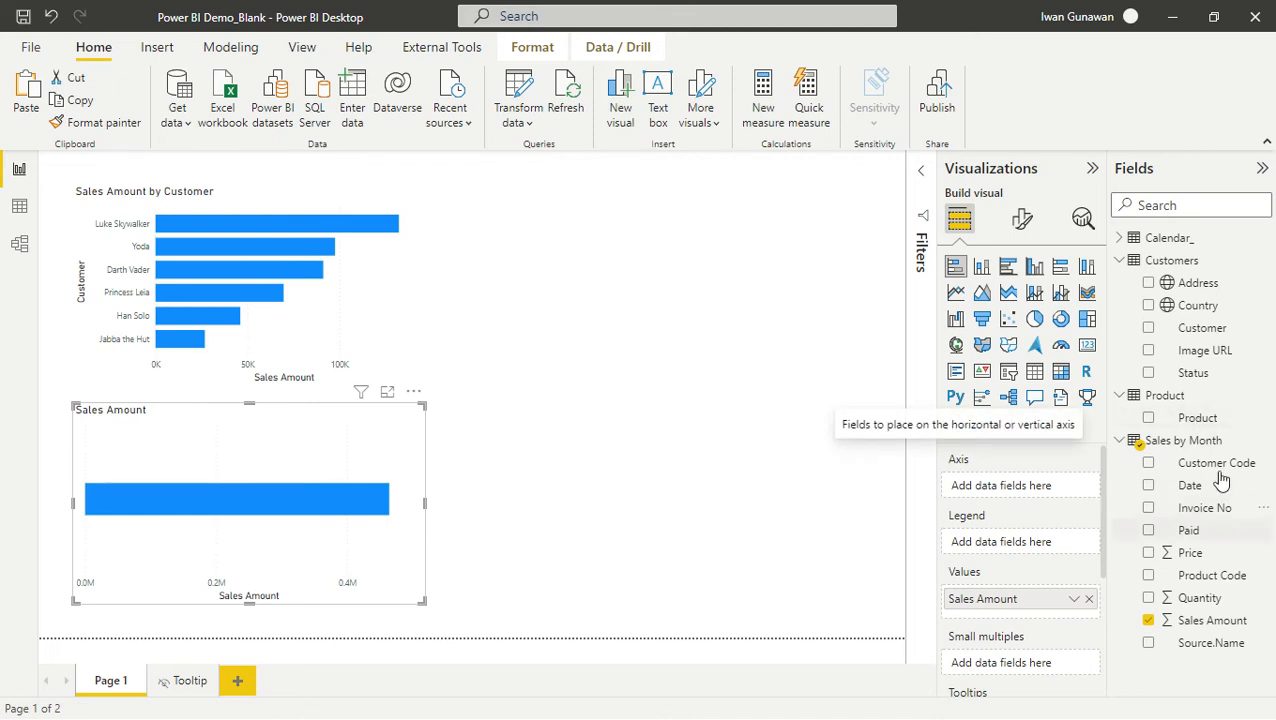
{"action": "left_click_drag", "start_coordinate": [1197, 418], "coordinate": [1020, 487]}
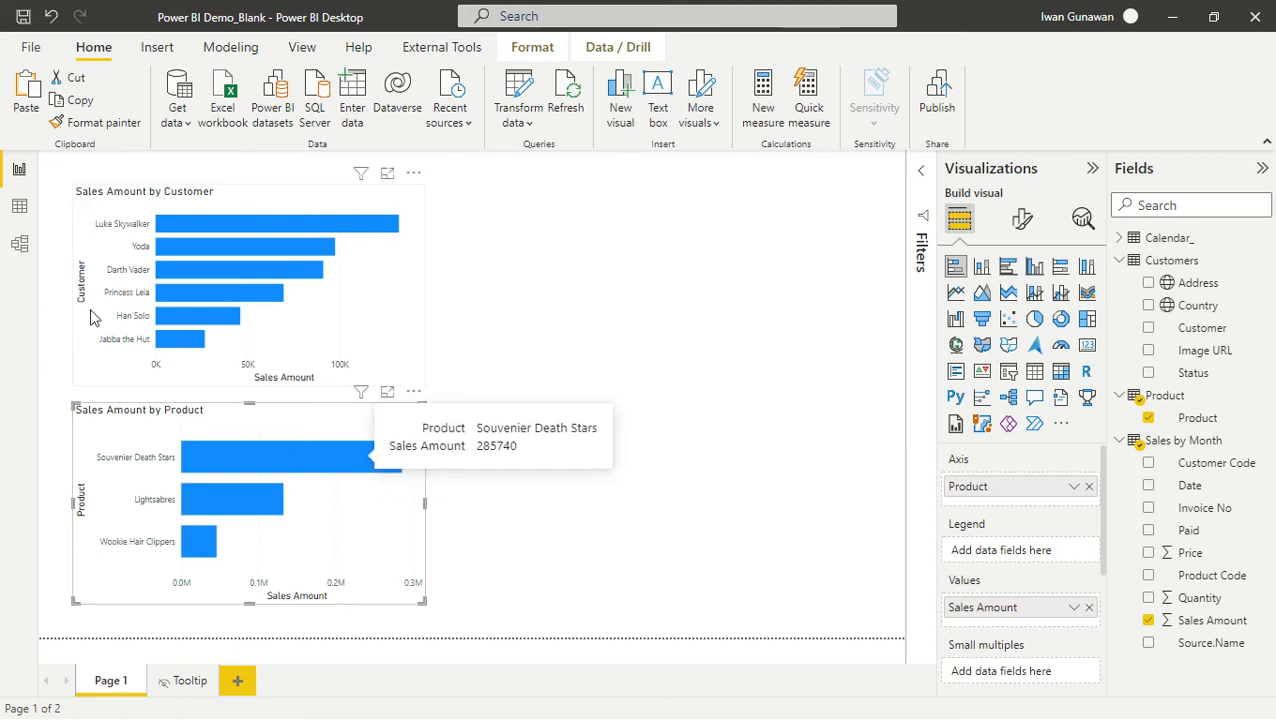
- Cross-highlight the product chart by the first, second and last customers' bars in turn, and clear the highlight
{"action": "left_click", "coordinate": [182, 226]}
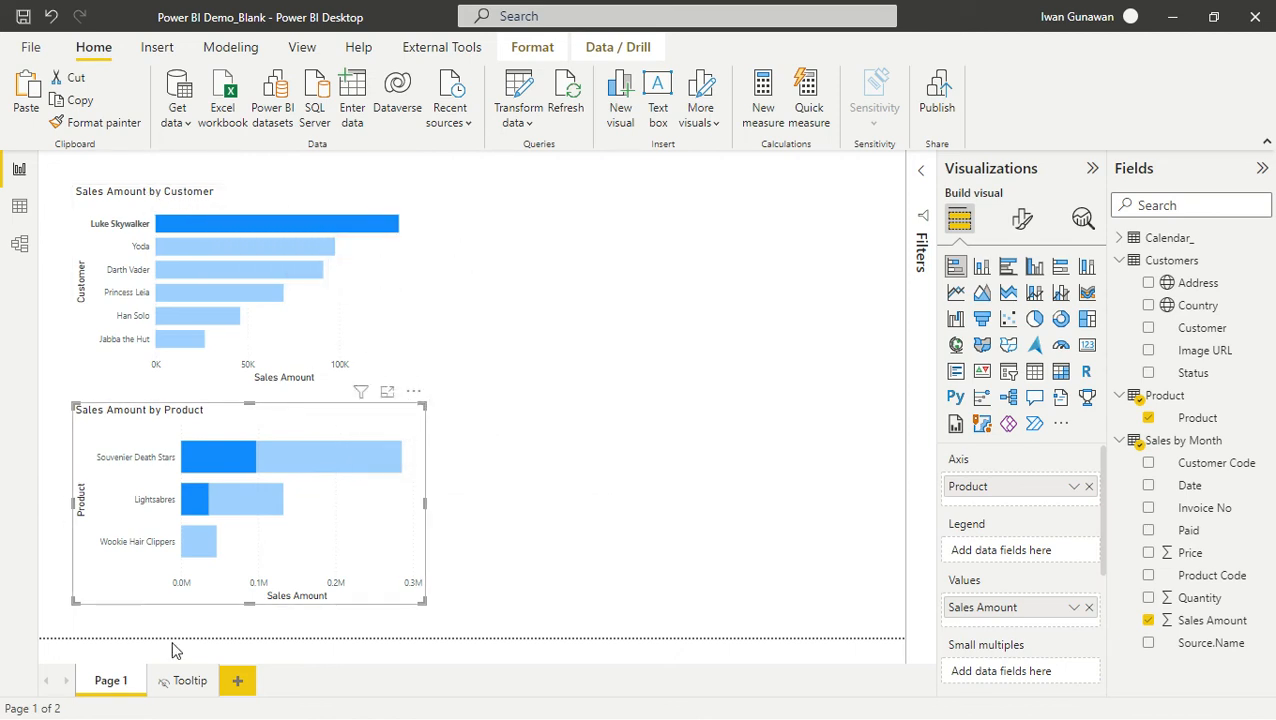
{"action": "mouse_move", "coordinate": [265, 480]}
{"action": "mouse_move", "coordinate": [205, 465]}
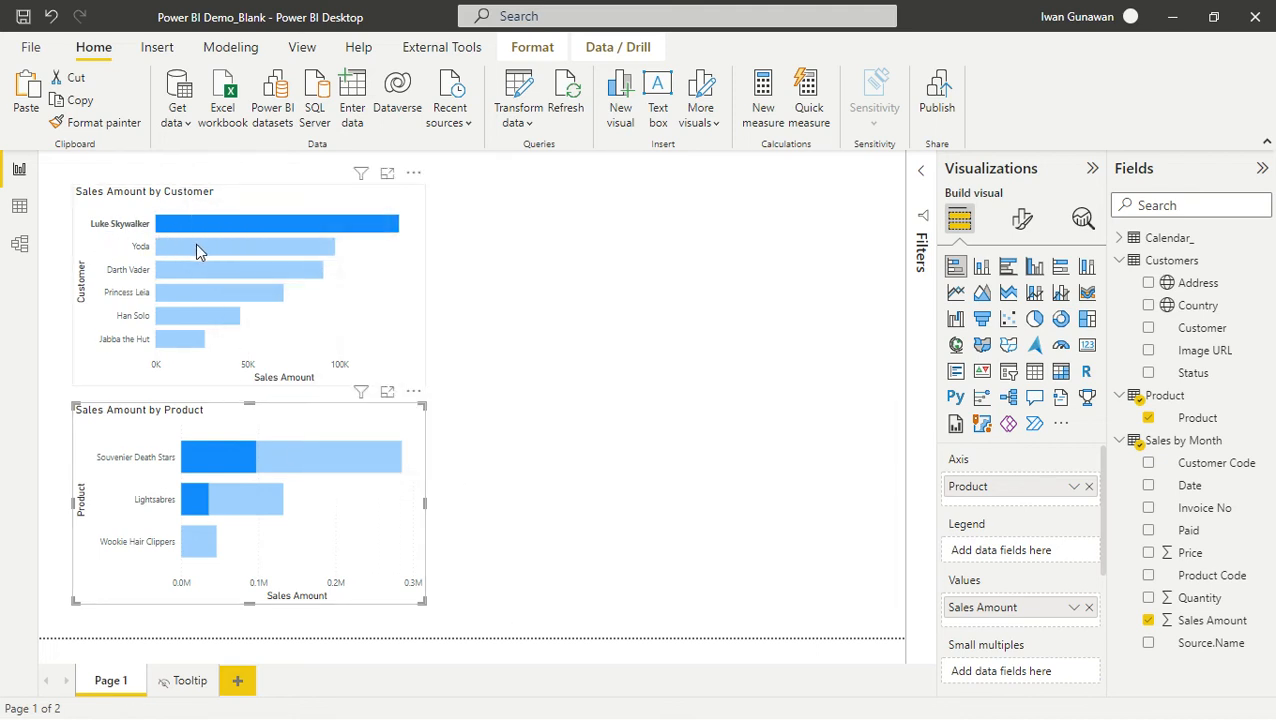
{"action": "left_click", "coordinate": [197, 248]}
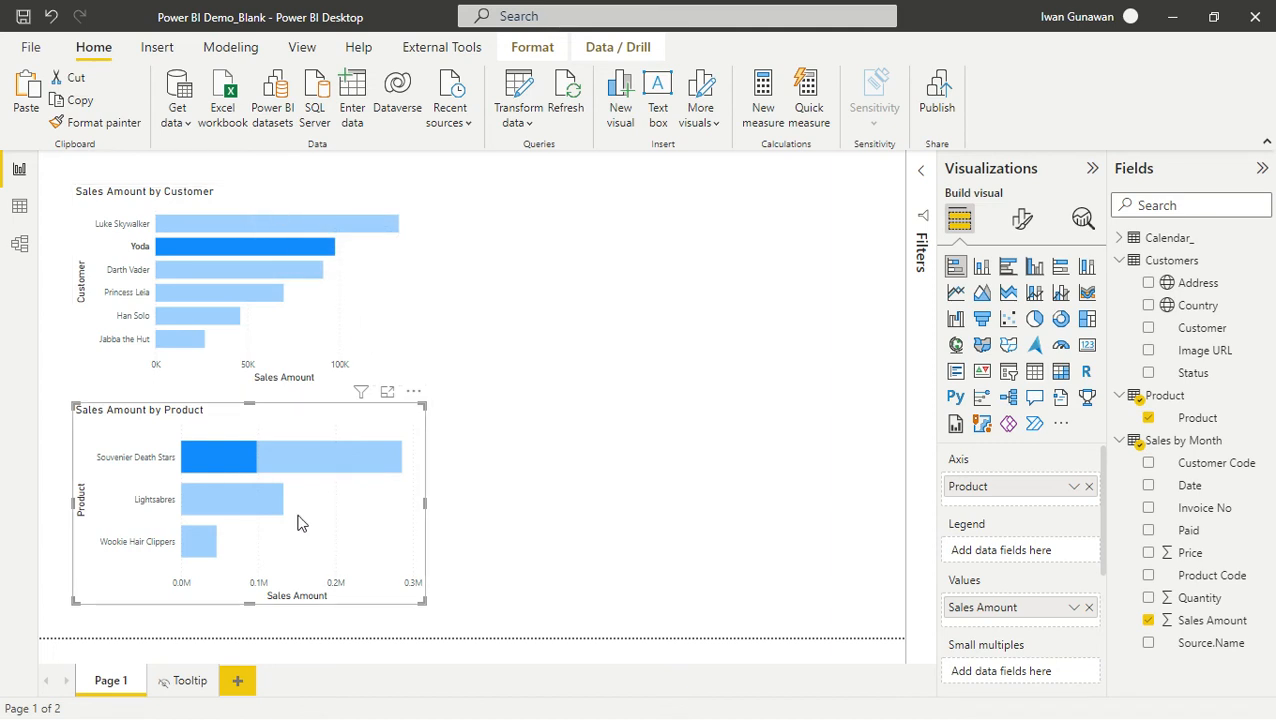
{"action": "left_click", "coordinate": [170, 341]}
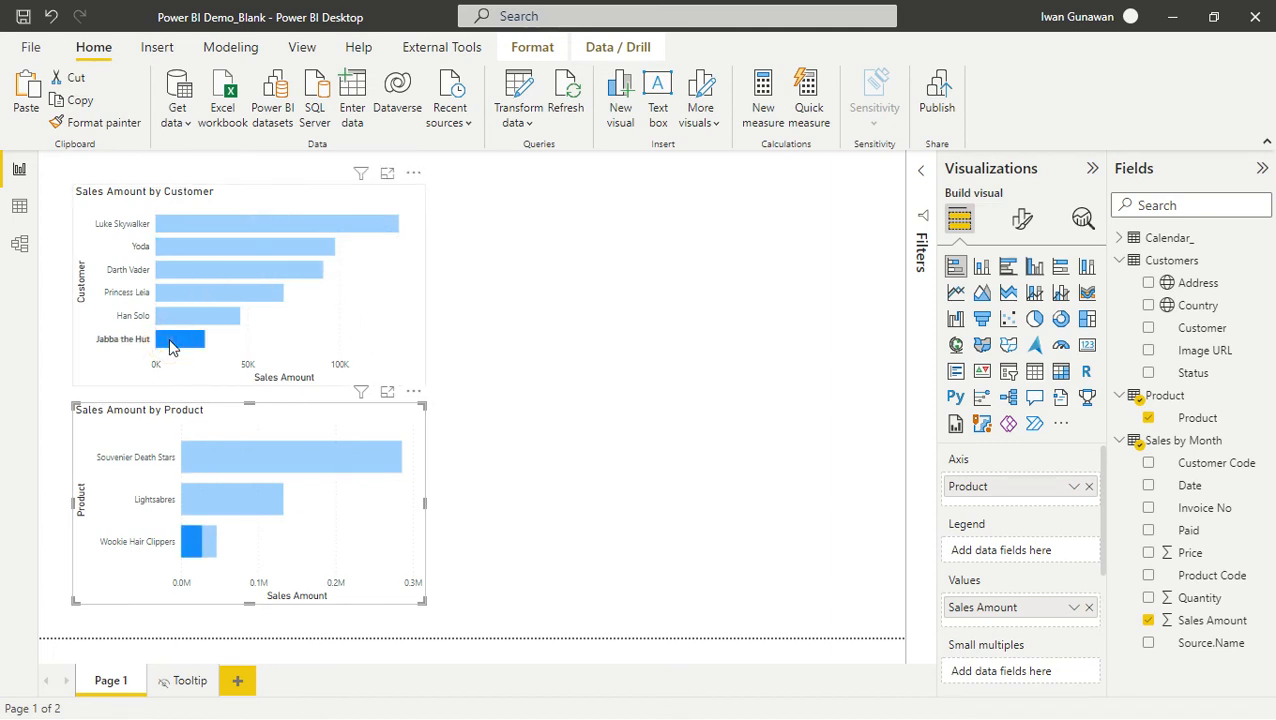
{"action": "left_click", "coordinate": [170, 341]}
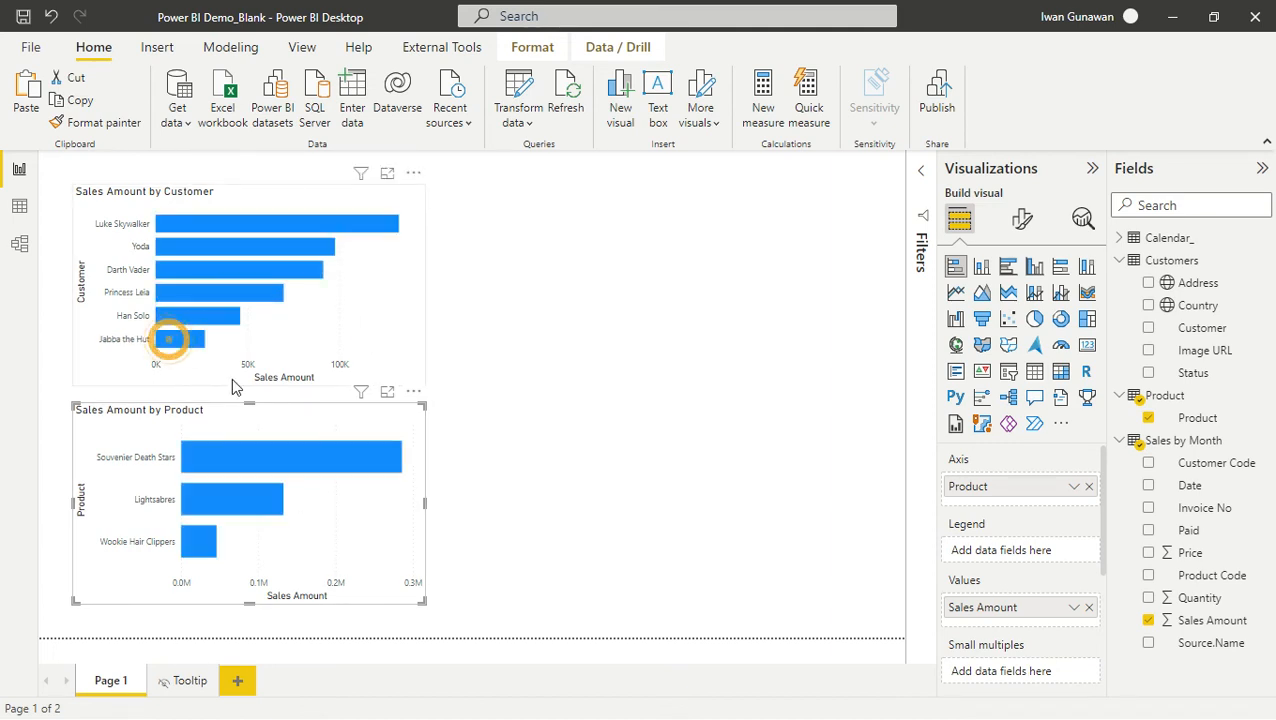
- Cross-highlight the customer chart by the Lightsabres and Souvenier Death Stars products, and clear the highlight
{"action": "left_click", "coordinate": [225, 498]}
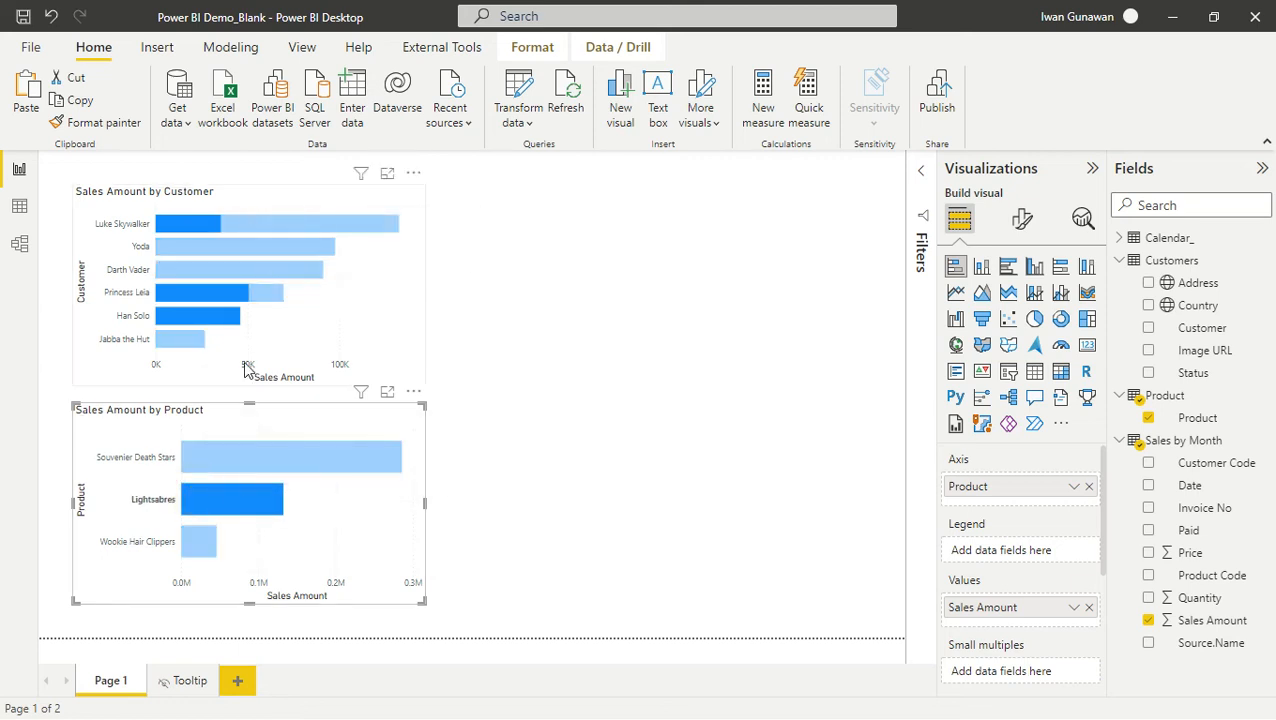
{"action": "left_click", "coordinate": [223, 452]}
{"action": "left_click", "coordinate": [222, 507]}
{"action": "left_click", "coordinate": [209, 505]}
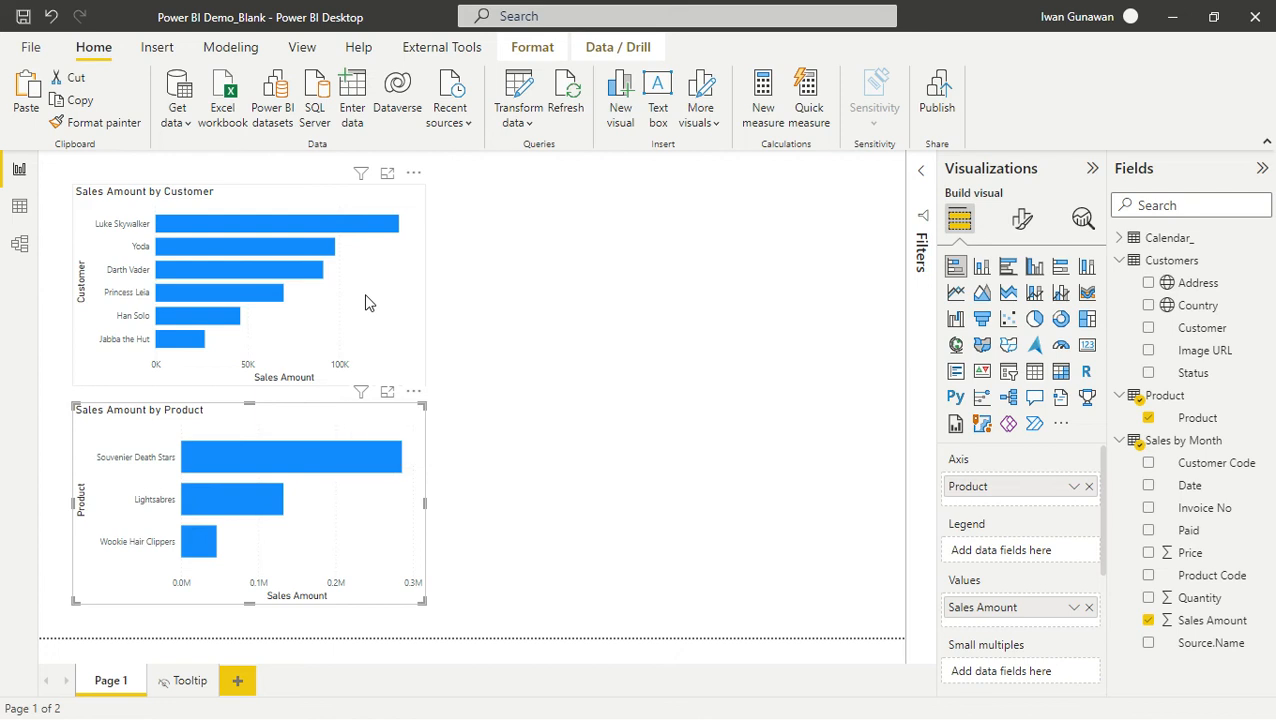
- Add a slicer to an empty area of the page and fill it with Calendar Year from the Calendar_ table
{"action": "left_click", "coordinate": [591, 253]}
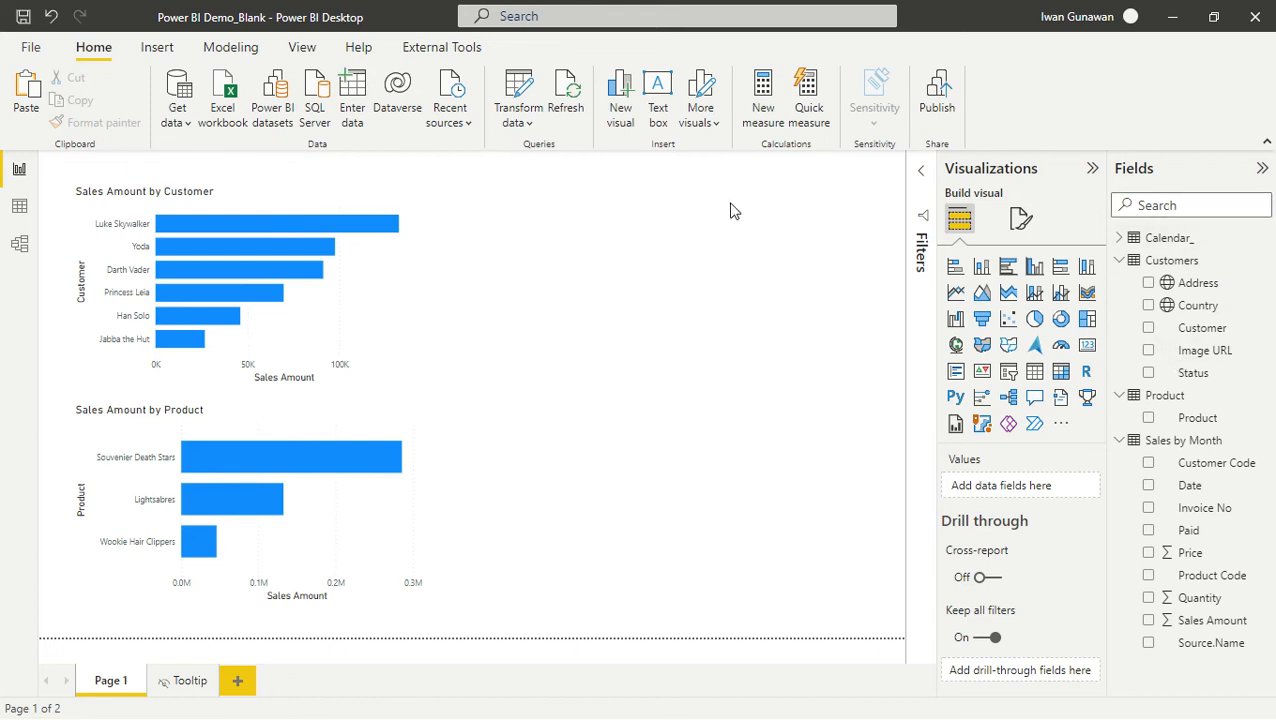
{"action": "left_click", "coordinate": [1009, 372]}
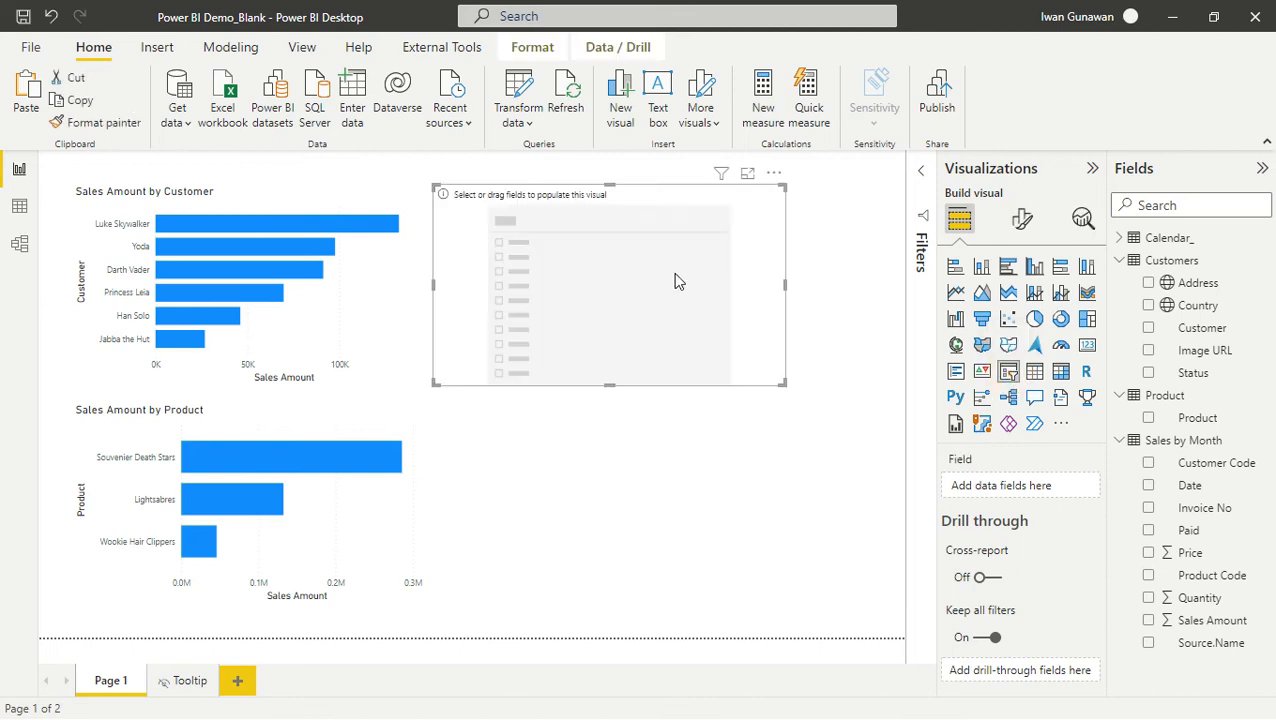
{"action": "left_click", "coordinate": [1120, 238]}
{"action": "left_click_drag", "start_coordinate": [1211, 264], "coordinate": [605, 289]}
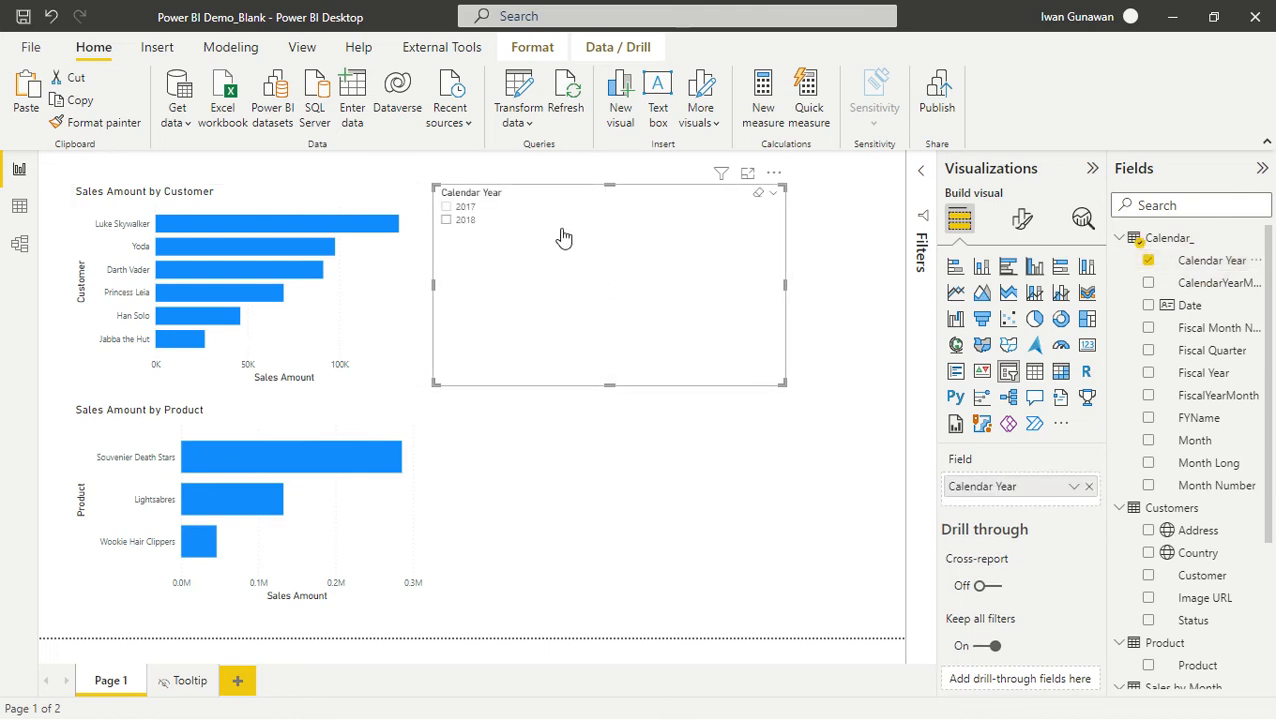
- Set the Calendar Year slicer's orientation to Horizontal and lay it out as a slim strip near the page's upper right
{"action": "left_click", "coordinate": [1021, 219]}
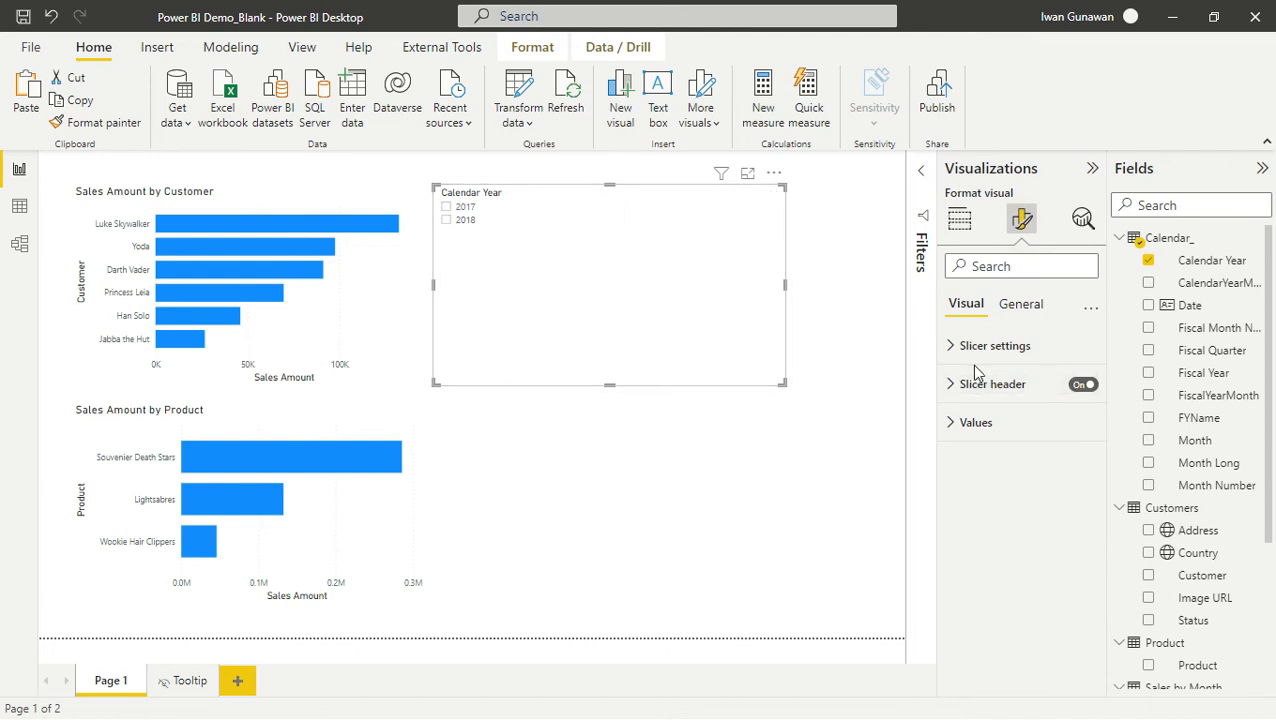
{"action": "left_click", "coordinate": [953, 346]}
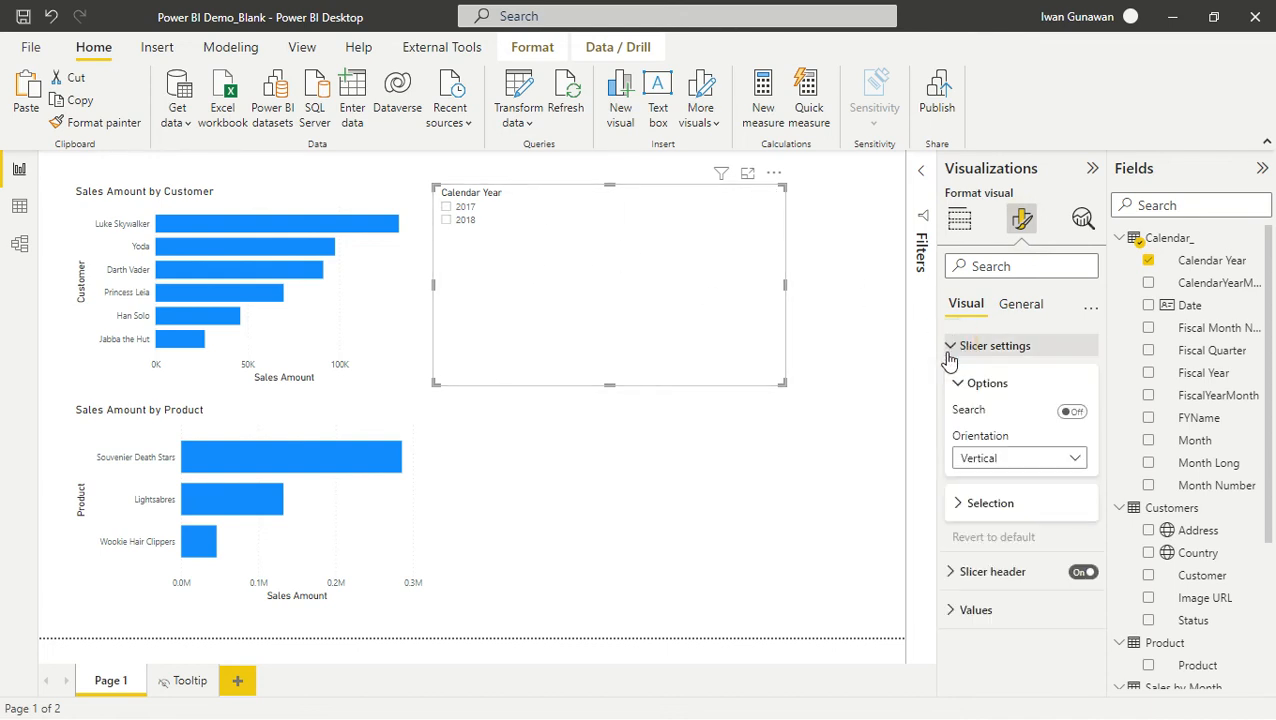
{"action": "left_click", "coordinate": [1031, 460]}
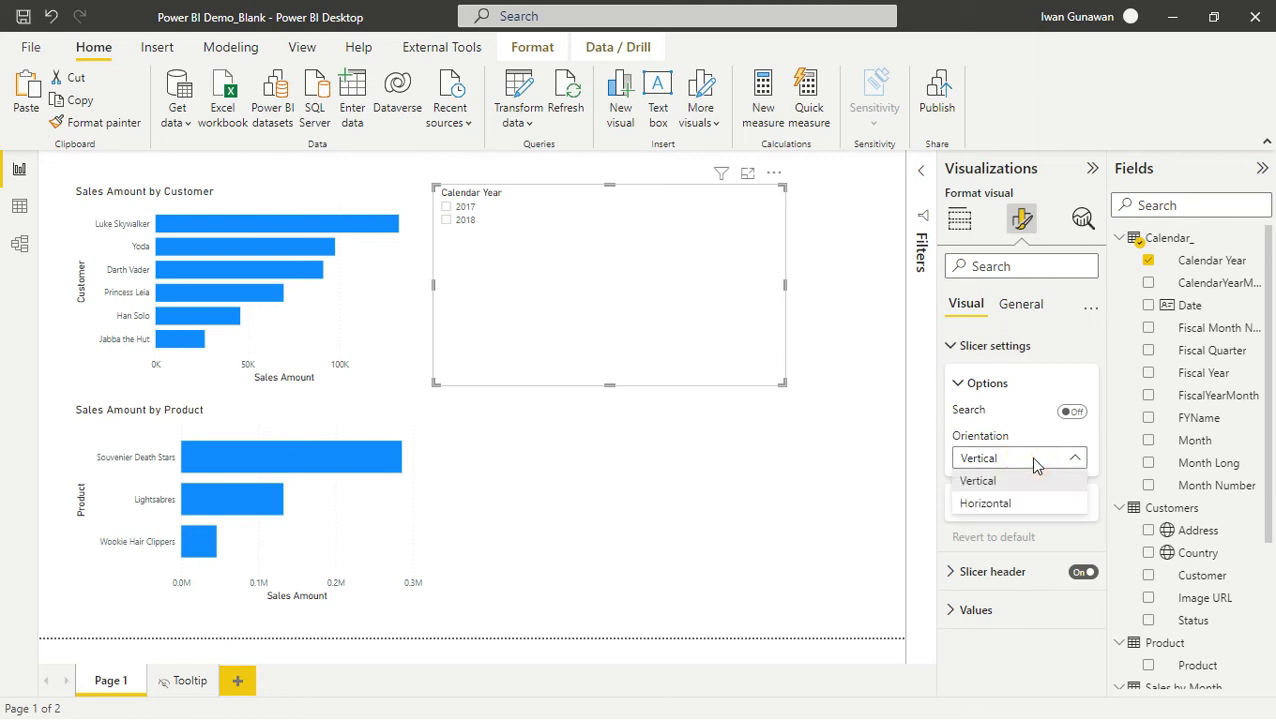
{"action": "left_click", "coordinate": [990, 505]}
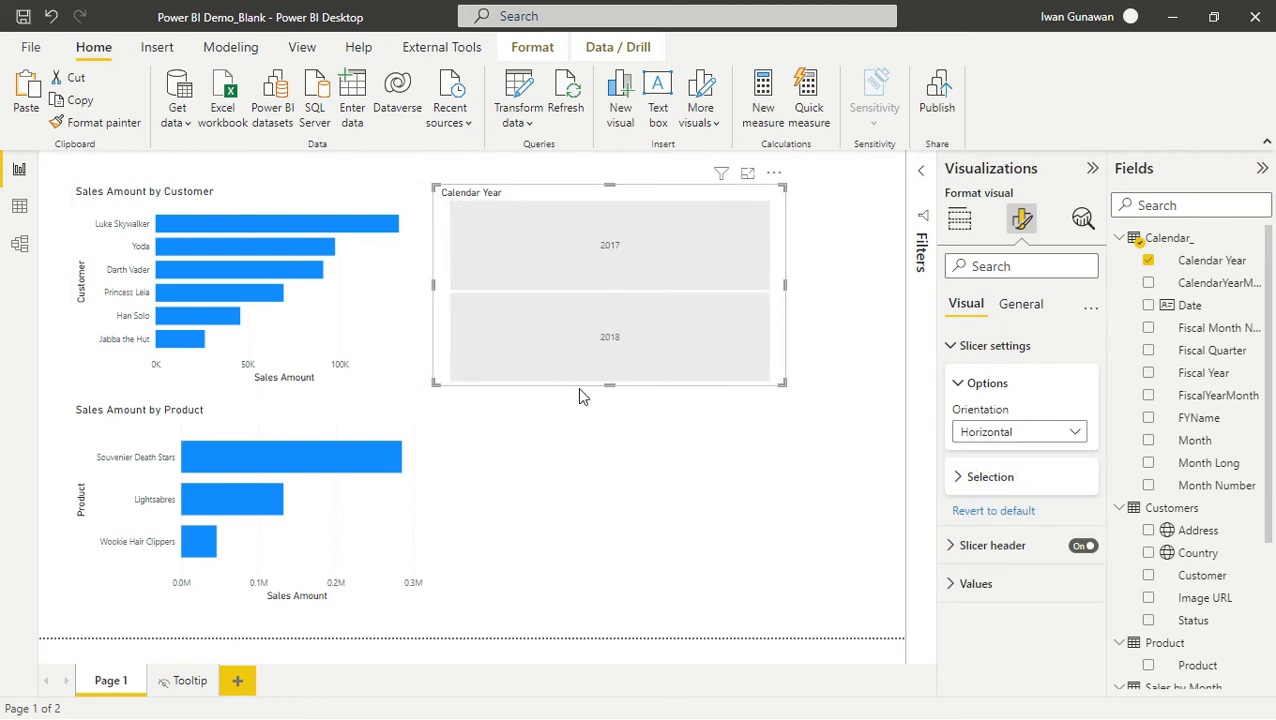
{"action": "left_click_drag", "start_coordinate": [610, 382], "coordinate": [631, 228]}
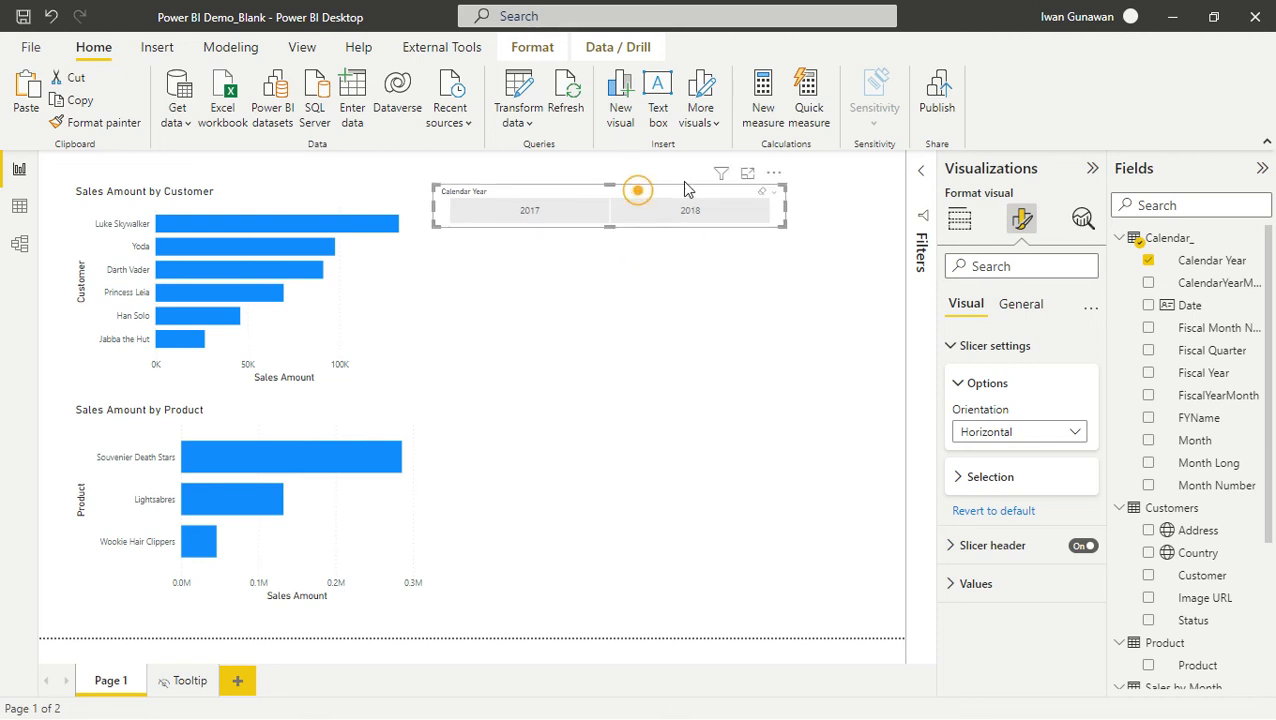
{"action": "left_click_drag", "start_coordinate": [685, 188], "coordinate": [700, 177]}
- Test the Calendar Year slicer by filtering both charts to 2017 and to 2018, and clear the selection
{"action": "left_click", "coordinate": [618, 200]}
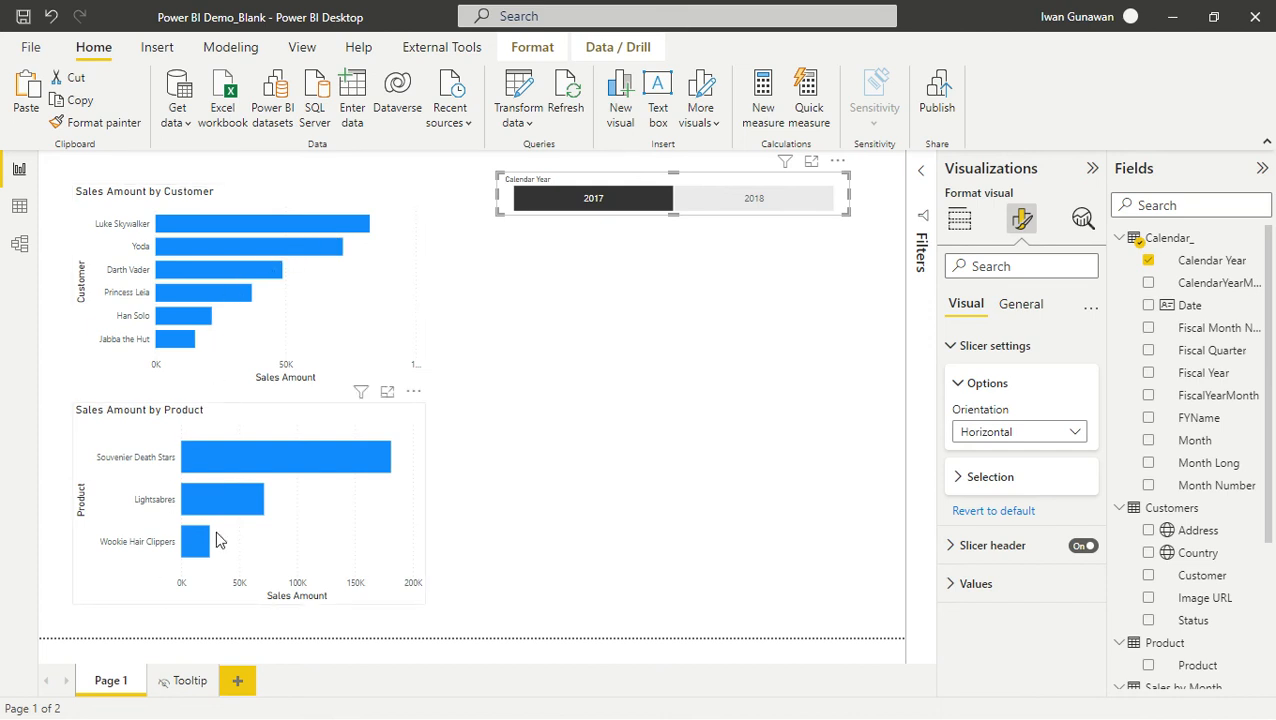
{"action": "left_click", "coordinate": [759, 200]}
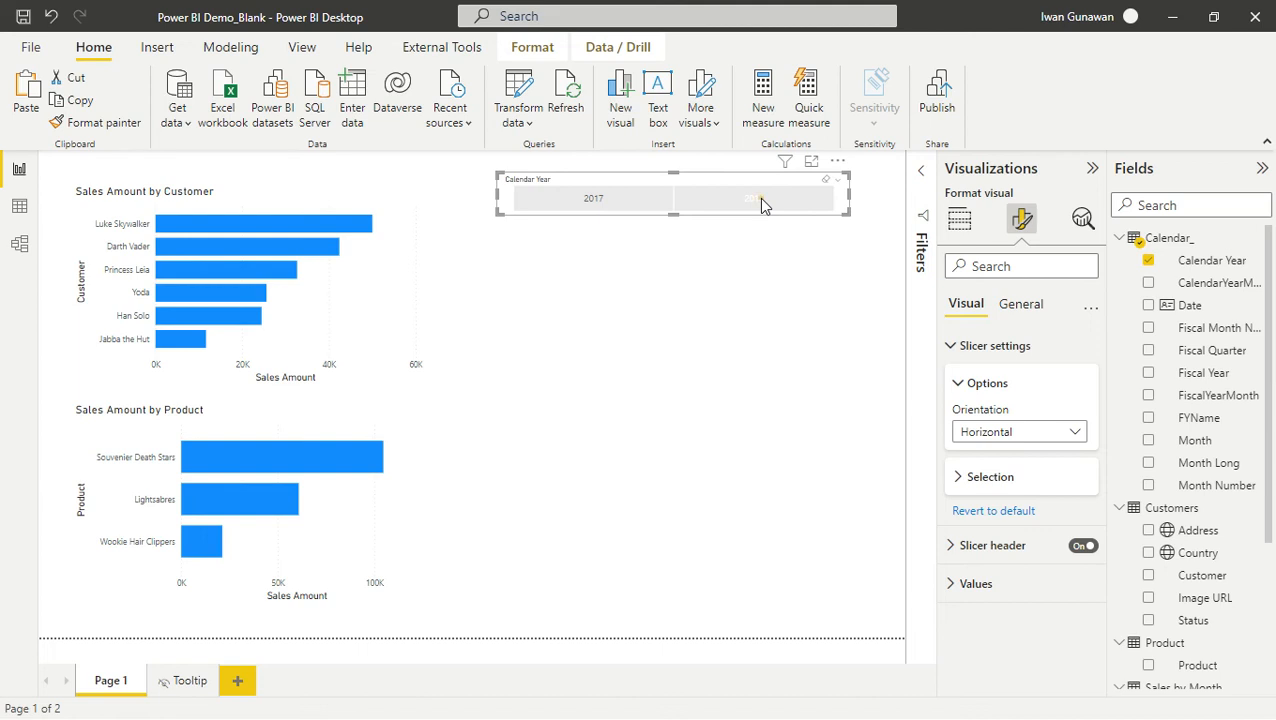
{"action": "left_click", "coordinate": [755, 199]}
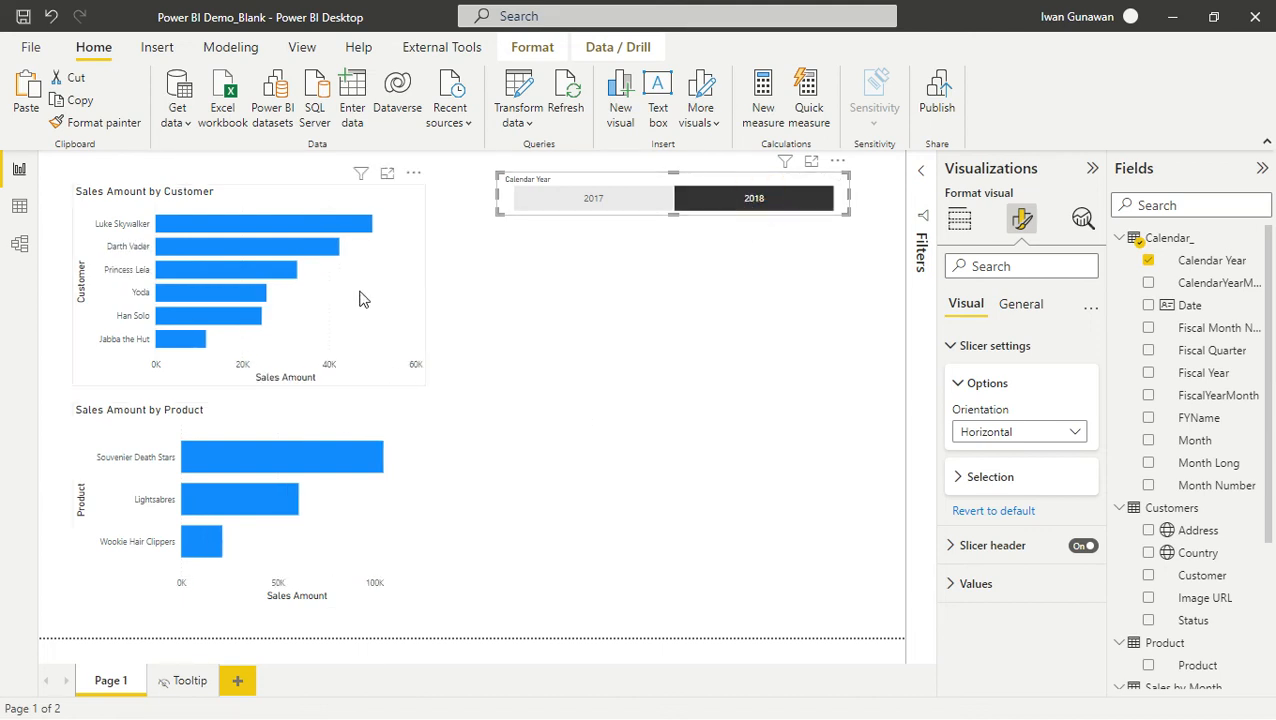
{"action": "left_click", "coordinate": [760, 199]}
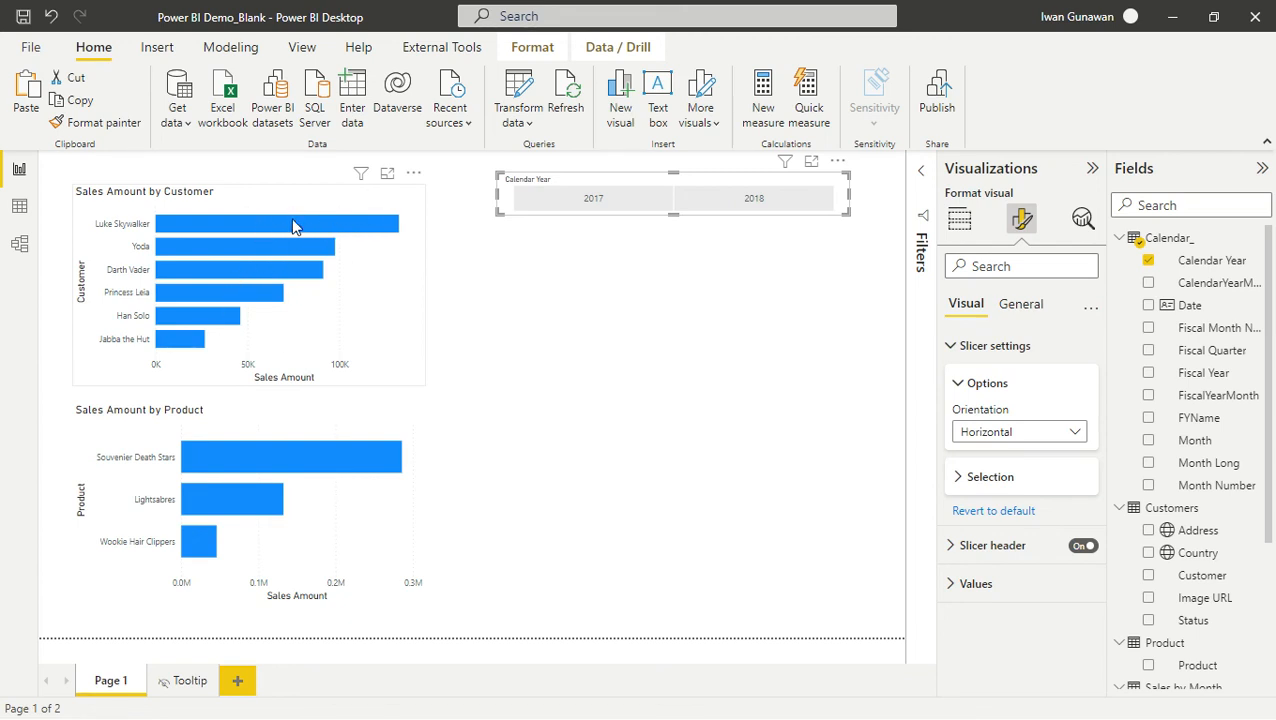
- Turn on data labels for the Sales Amount by Customer and Sales Amount by Product bar charts
{"action": "left_click", "coordinate": [384, 291]}
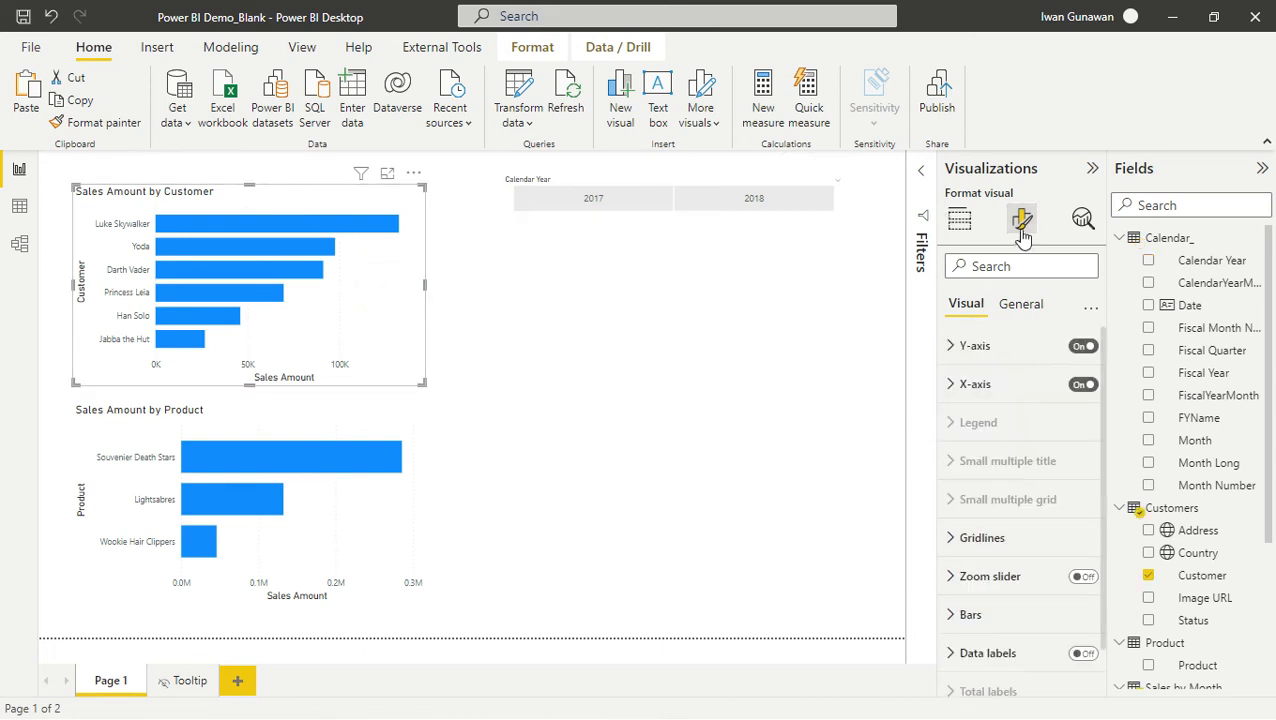
{"action": "left_click", "coordinate": [1024, 306]}
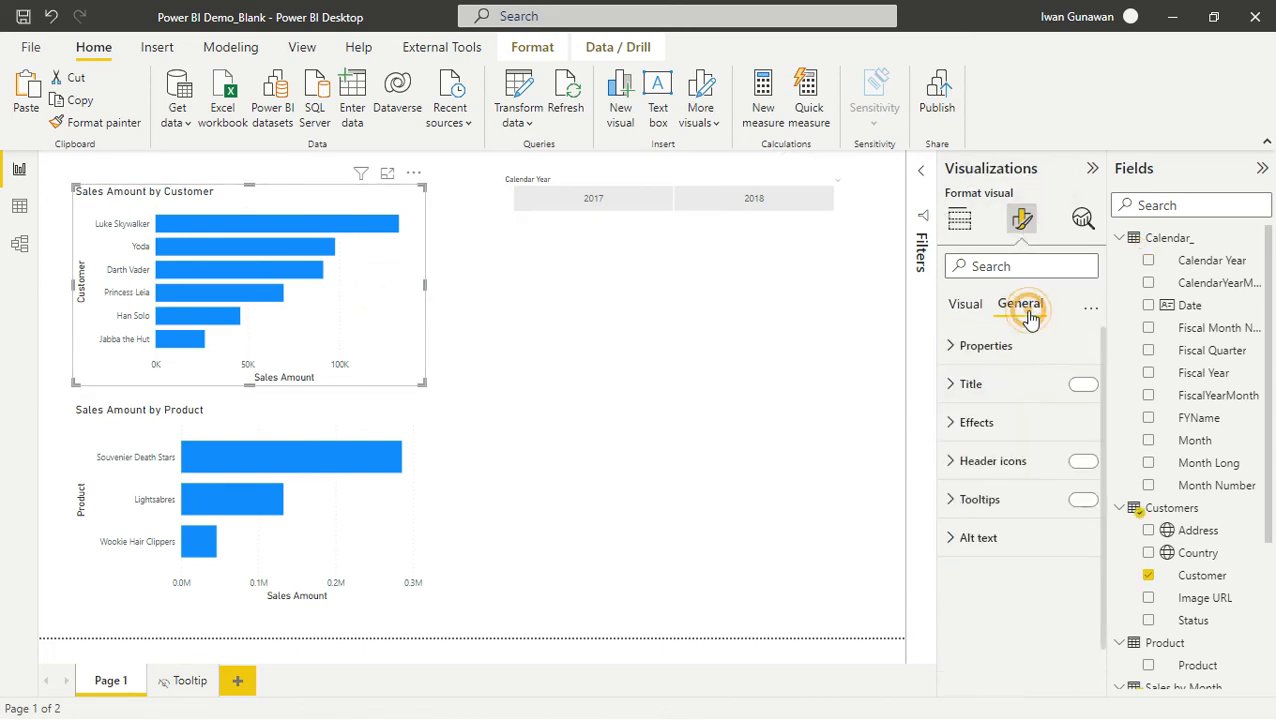
{"action": "left_click", "coordinate": [952, 430]}
{"action": "scroll", "coordinate": [978, 452], "scroll_direction": "down", "scroll_amount": 2}
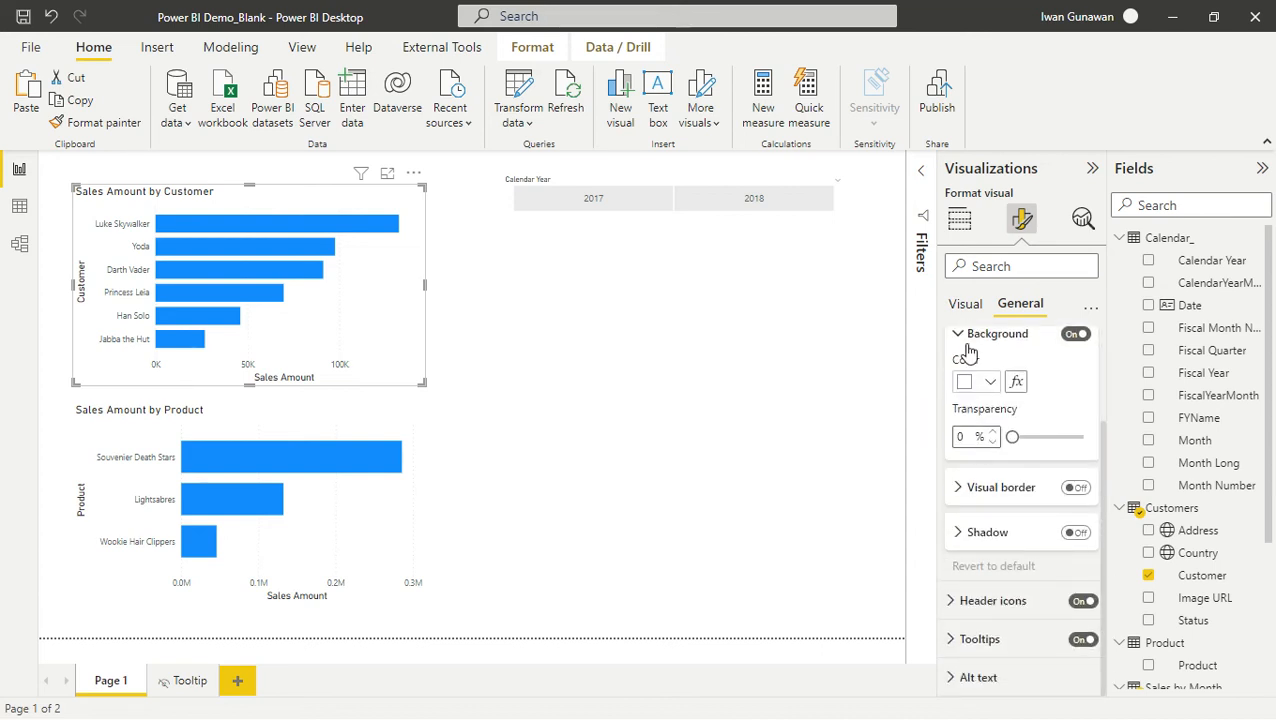
{"action": "left_click", "coordinate": [966, 335]}
{"action": "left_click", "coordinate": [965, 306]}
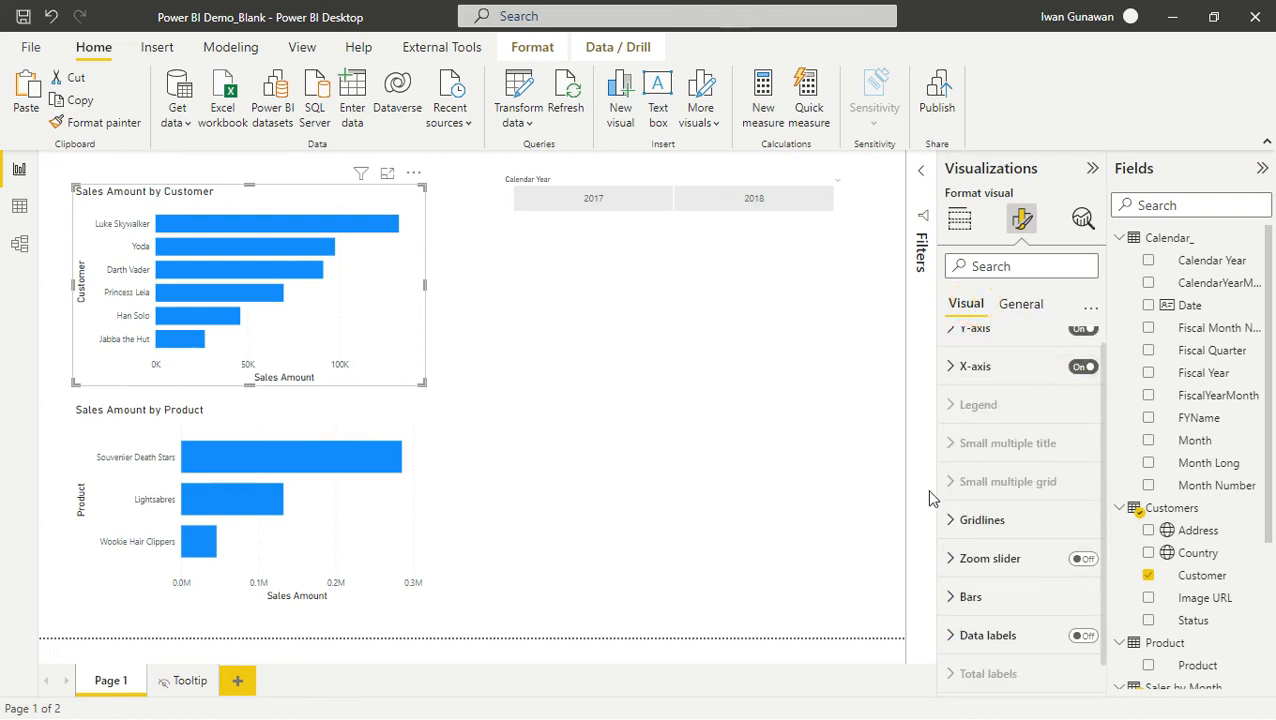
{"action": "scroll", "coordinate": [975, 500], "scroll_direction": "down", "scroll_amount": 1}
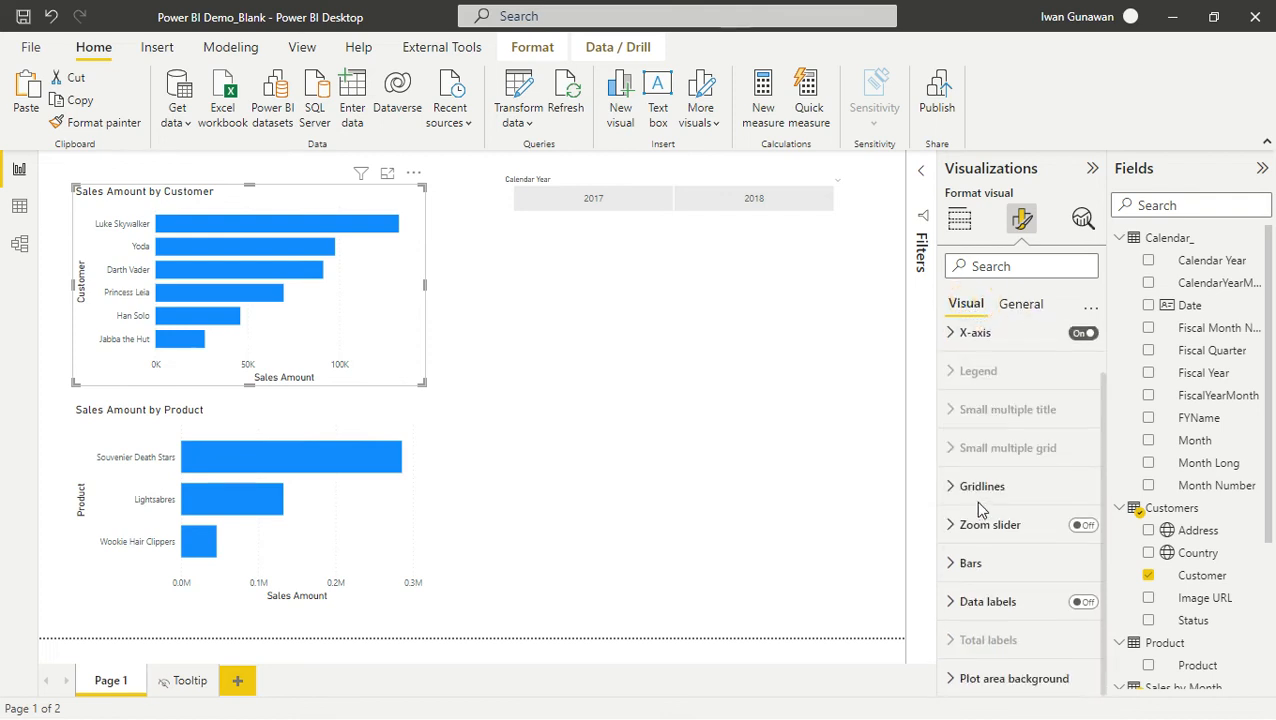
{"action": "left_click", "coordinate": [1083, 602]}
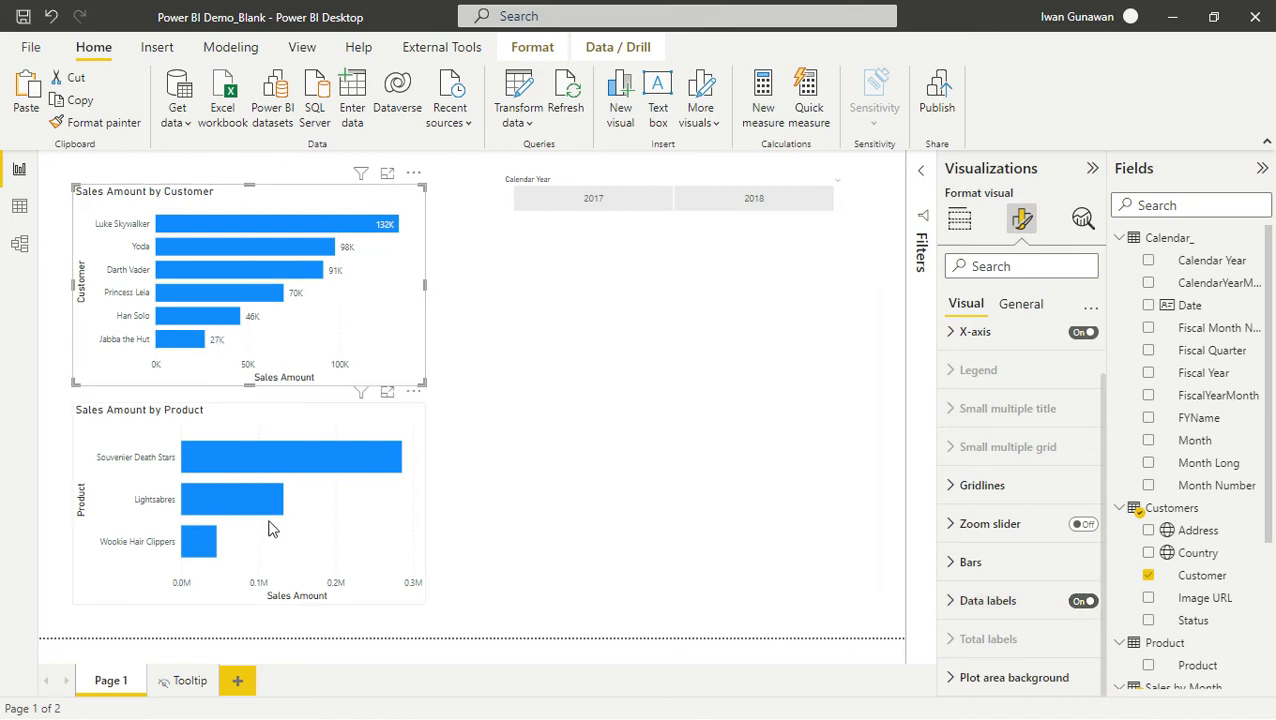
{"action": "left_click", "coordinate": [331, 530]}
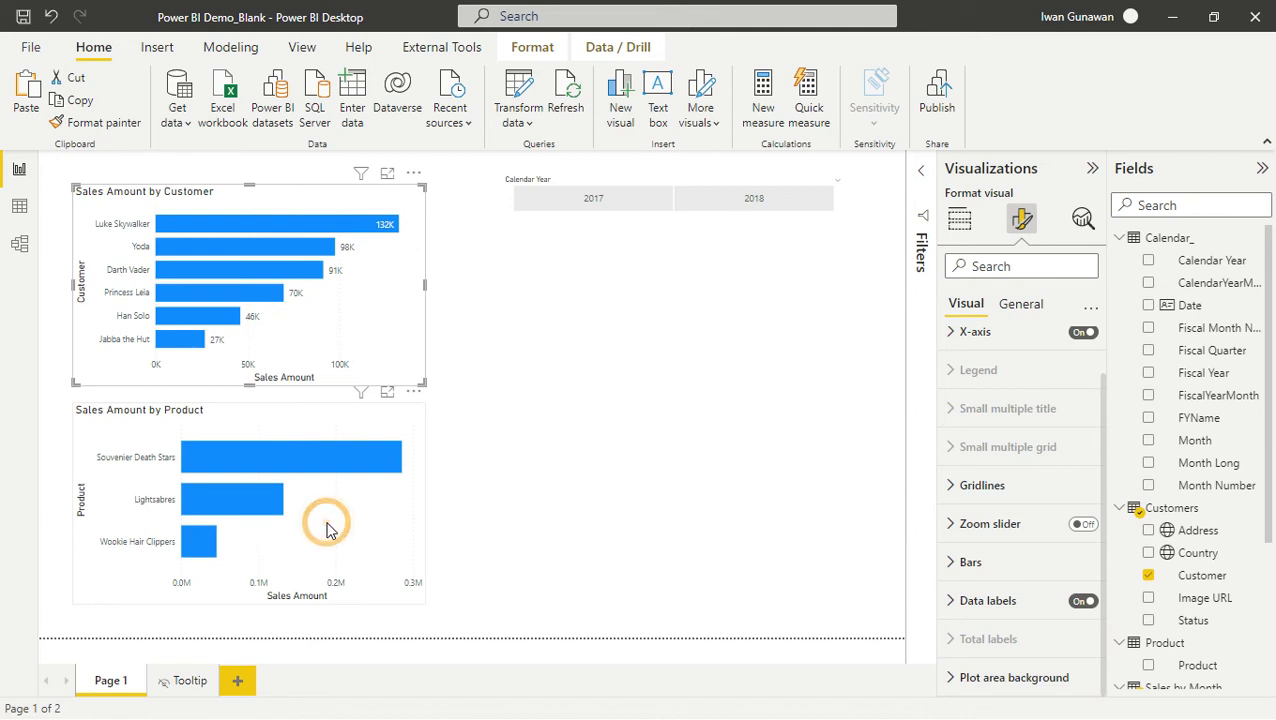
{"action": "left_click", "coordinate": [1082, 600]}
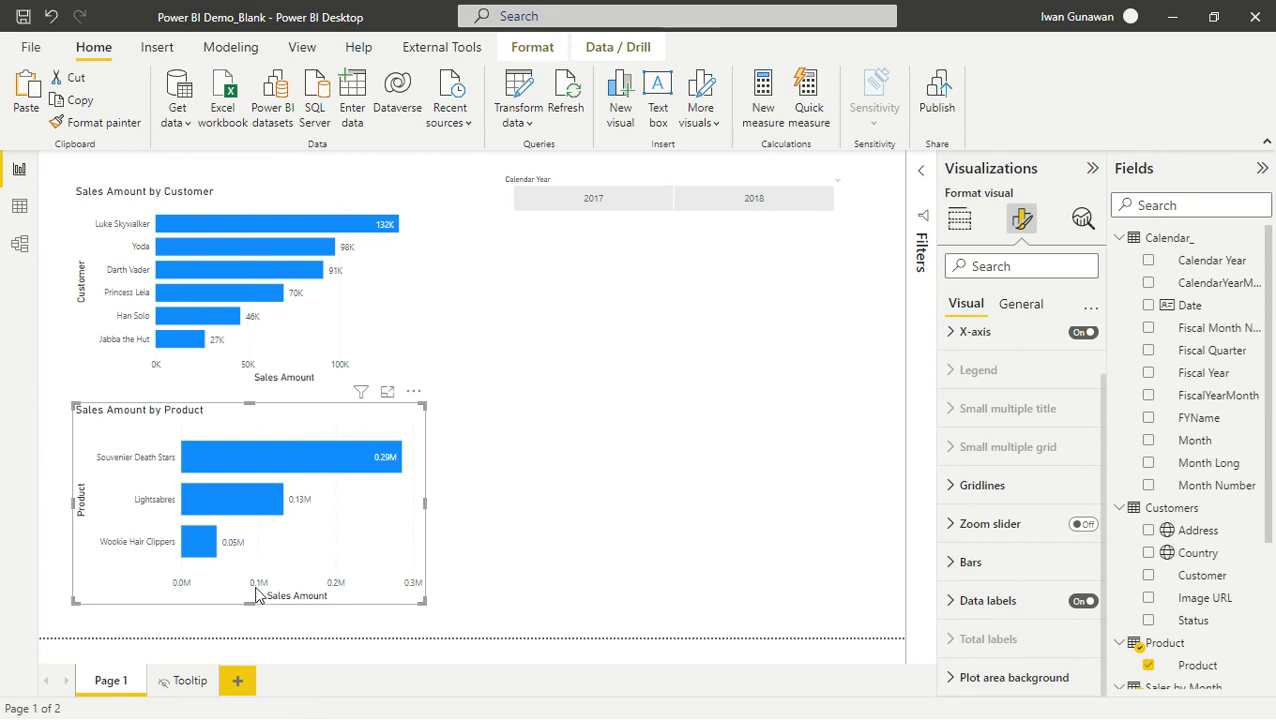
- Use the Calendar Year slicer to filter both bar charts to 2017 and to 2018, and deselect the slicer
{"action": "left_click", "coordinate": [594, 200]}
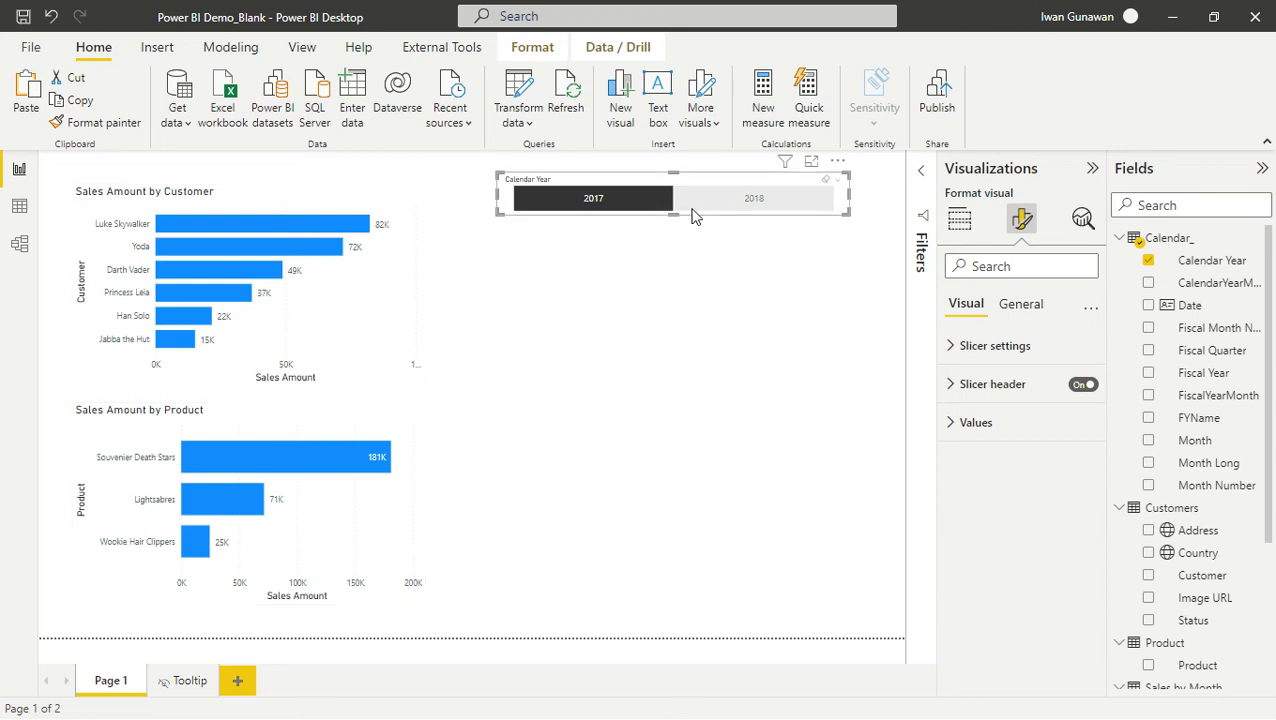
{"action": "left_click", "coordinate": [772, 199]}
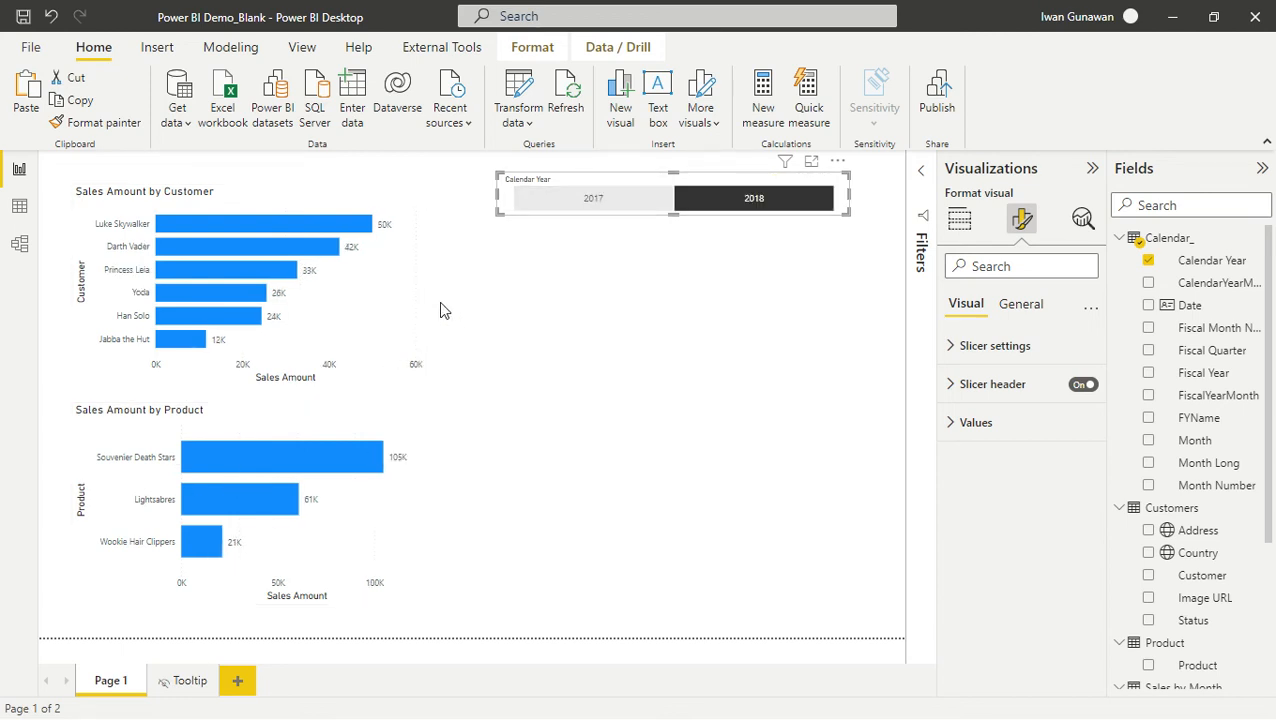
{"action": "left_click", "coordinate": [464, 264]}
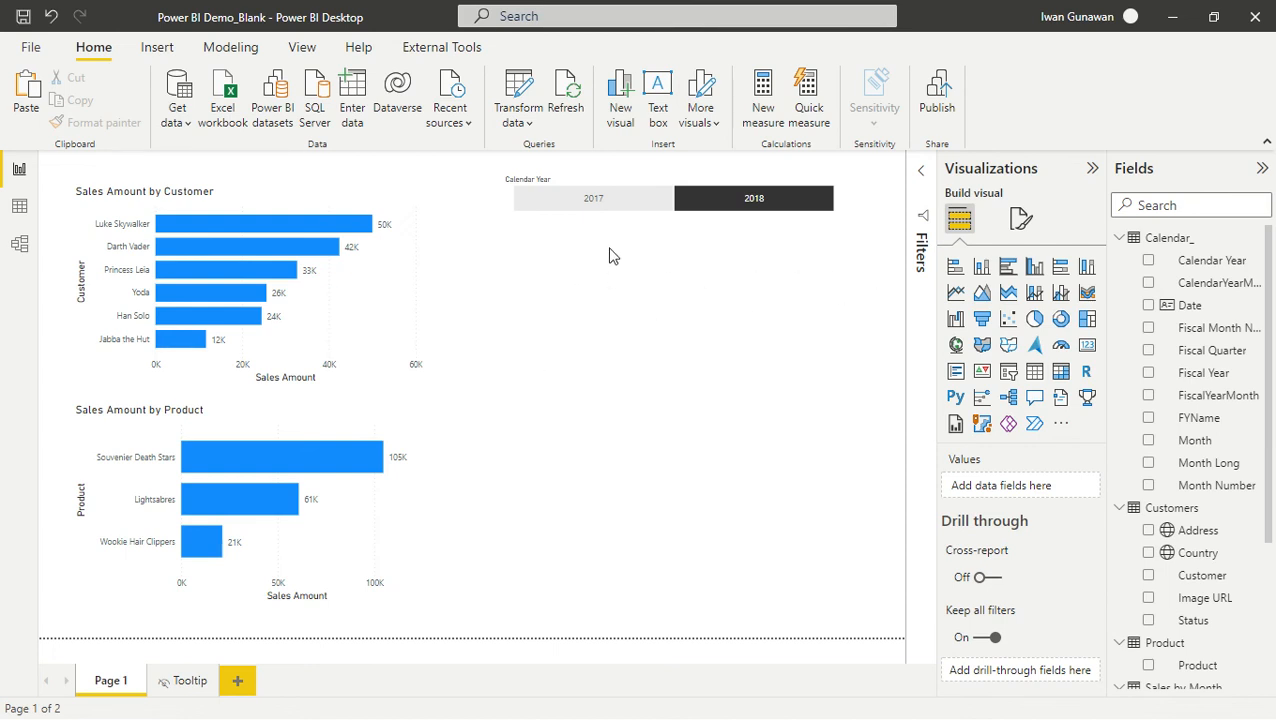
- Add a Q&A visual in the empty area below the Calendar Year slicer and ask for "sales amount by month"
{"action": "left_click", "coordinate": [1036, 402]}
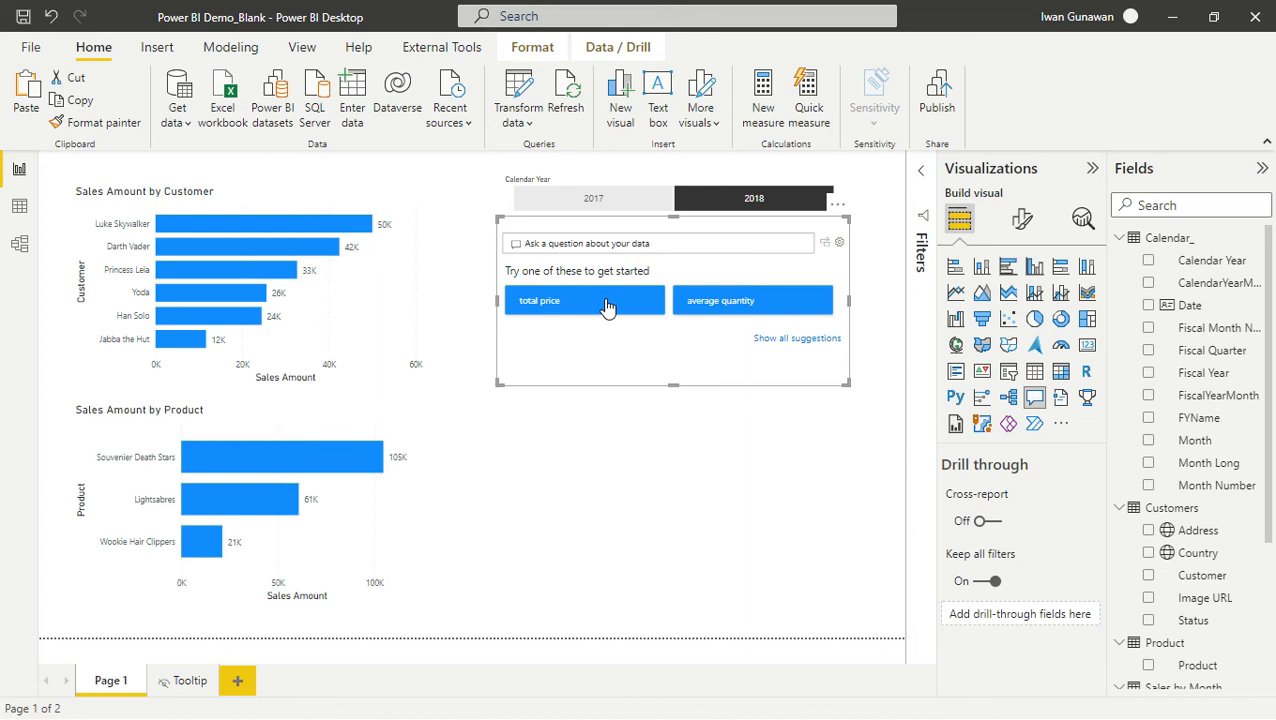
{"action": "left_click", "coordinate": [576, 246]}
{"action": "scroll", "coordinate": [1220, 632], "scroll_direction": "down", "scroll_amount": 4}
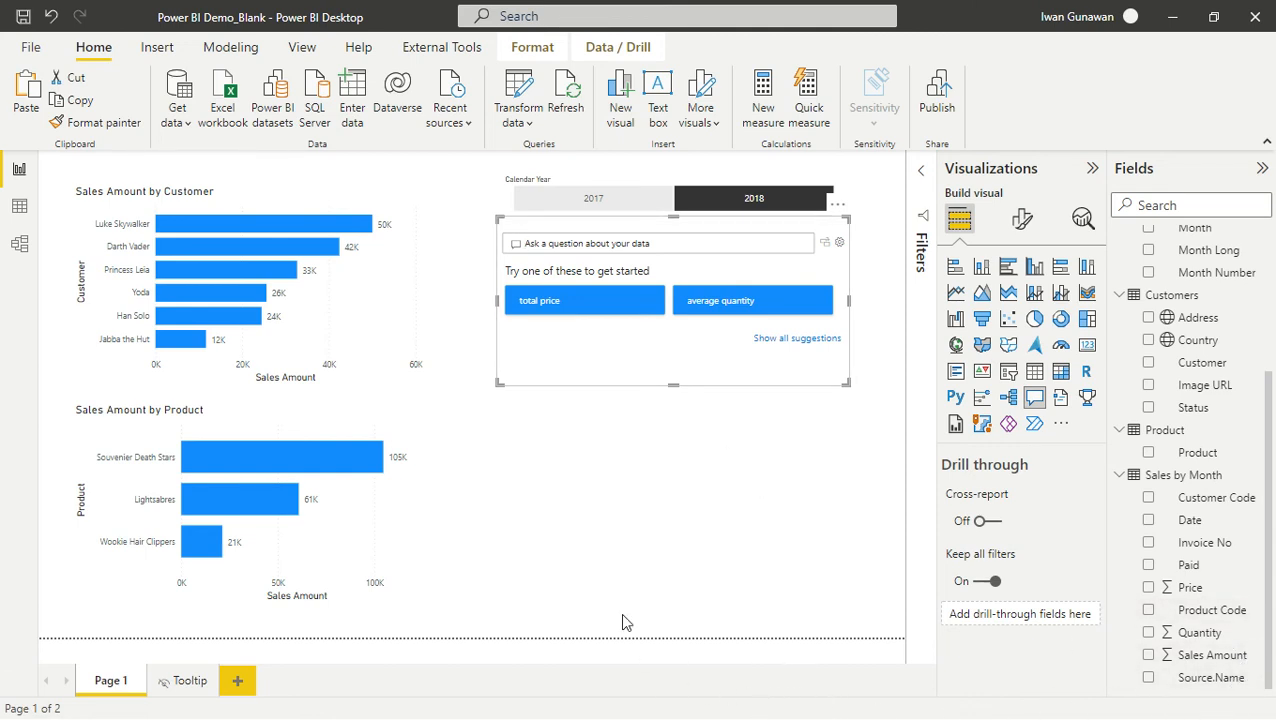
{"action": "scroll", "coordinate": [1222, 300], "scroll_direction": "up", "scroll_amount": 3}
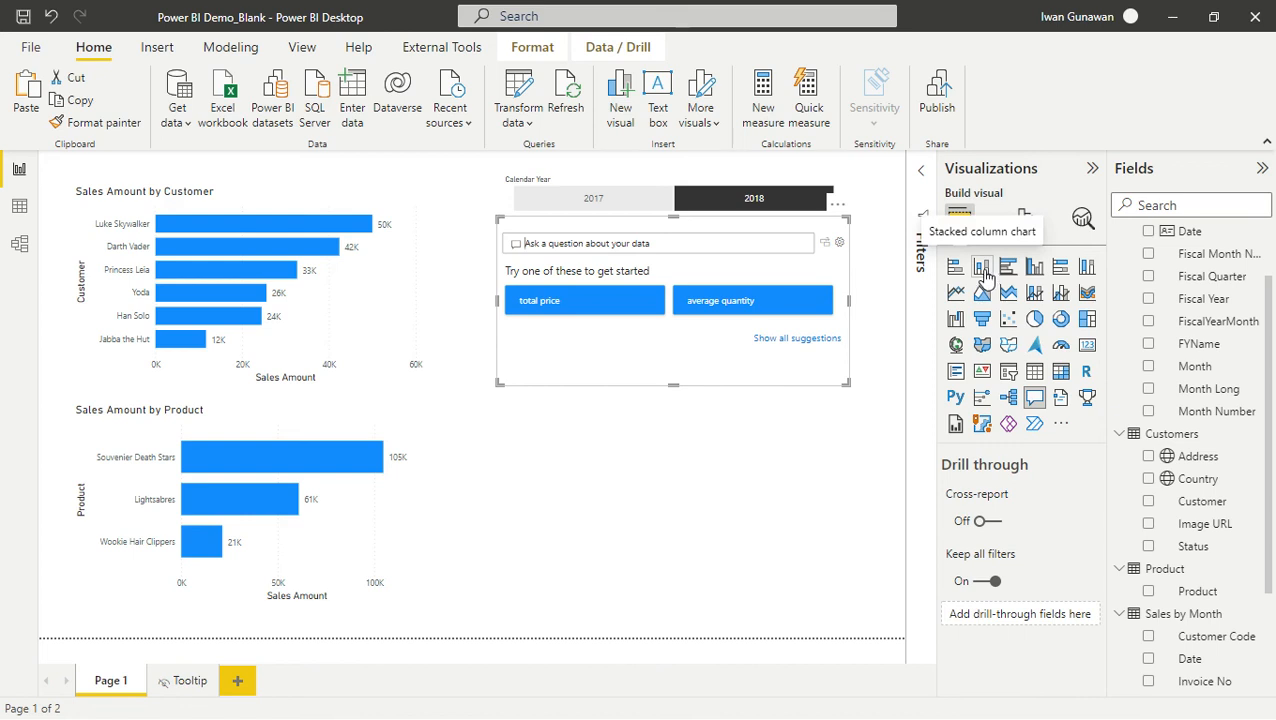
{"action": "left_click", "coordinate": [655, 244]}
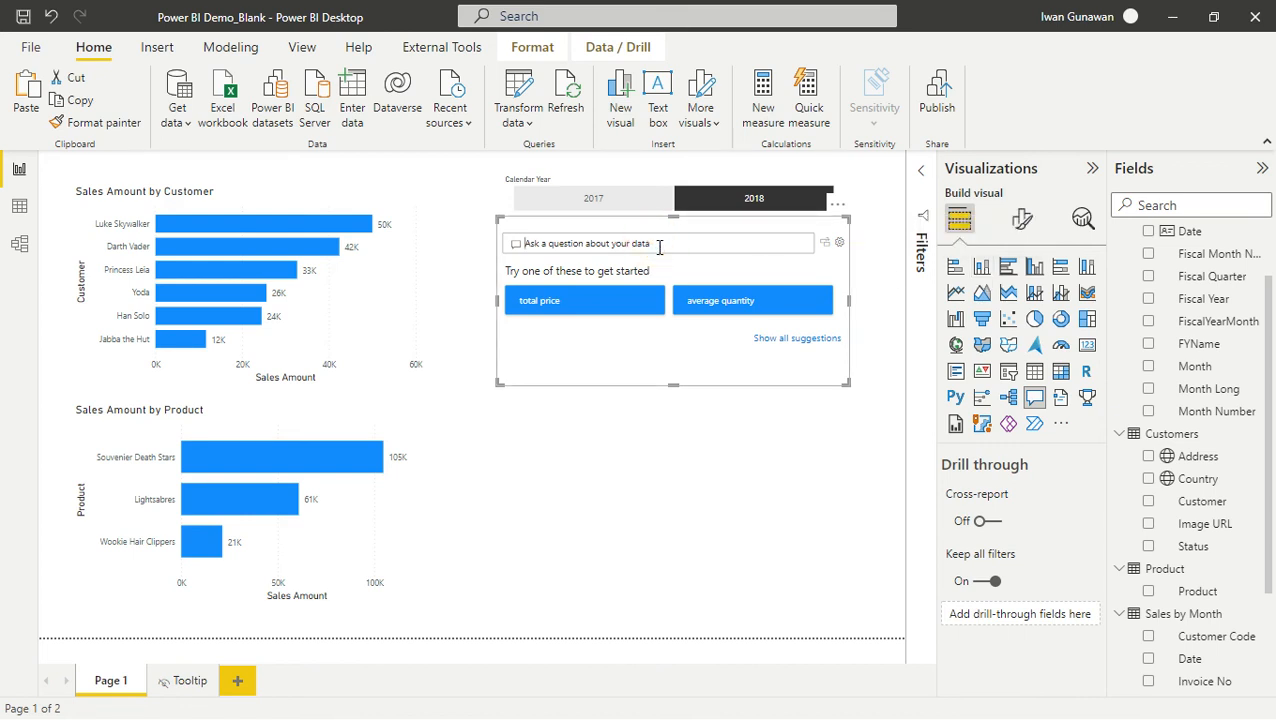
{"action": "type", "text": "sales amount"}
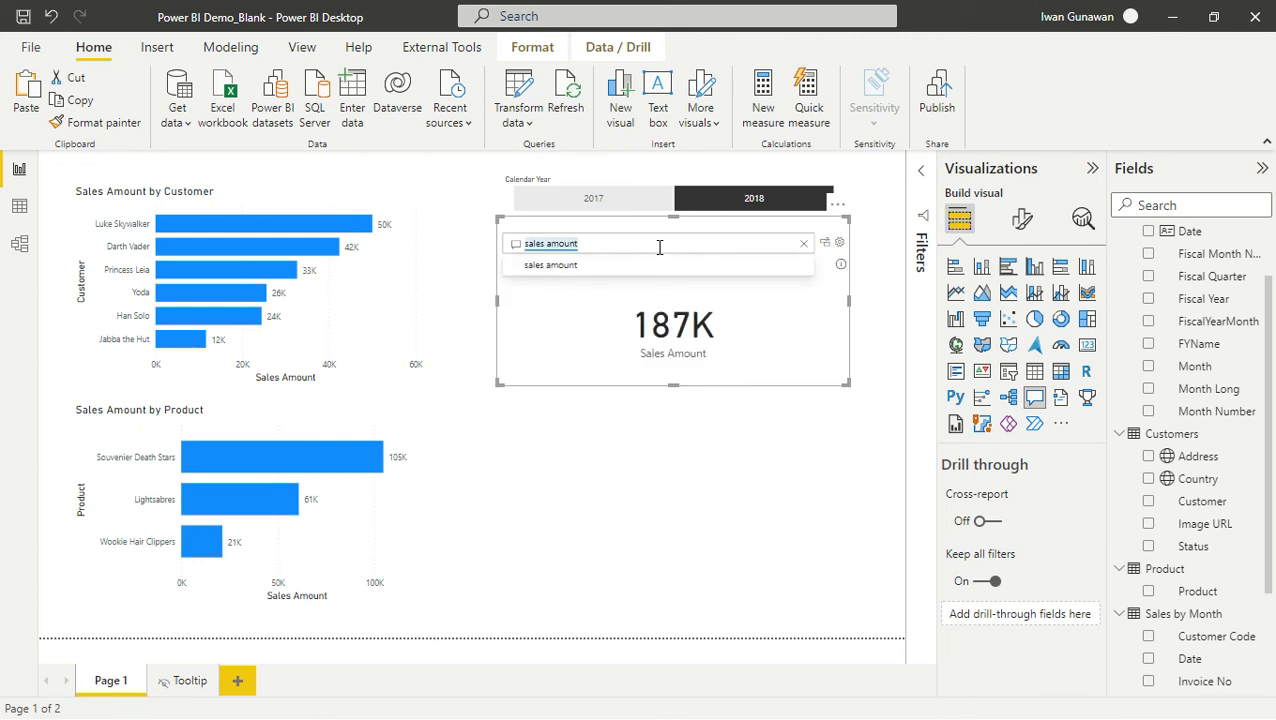
{"action": "type", "text": "b"}
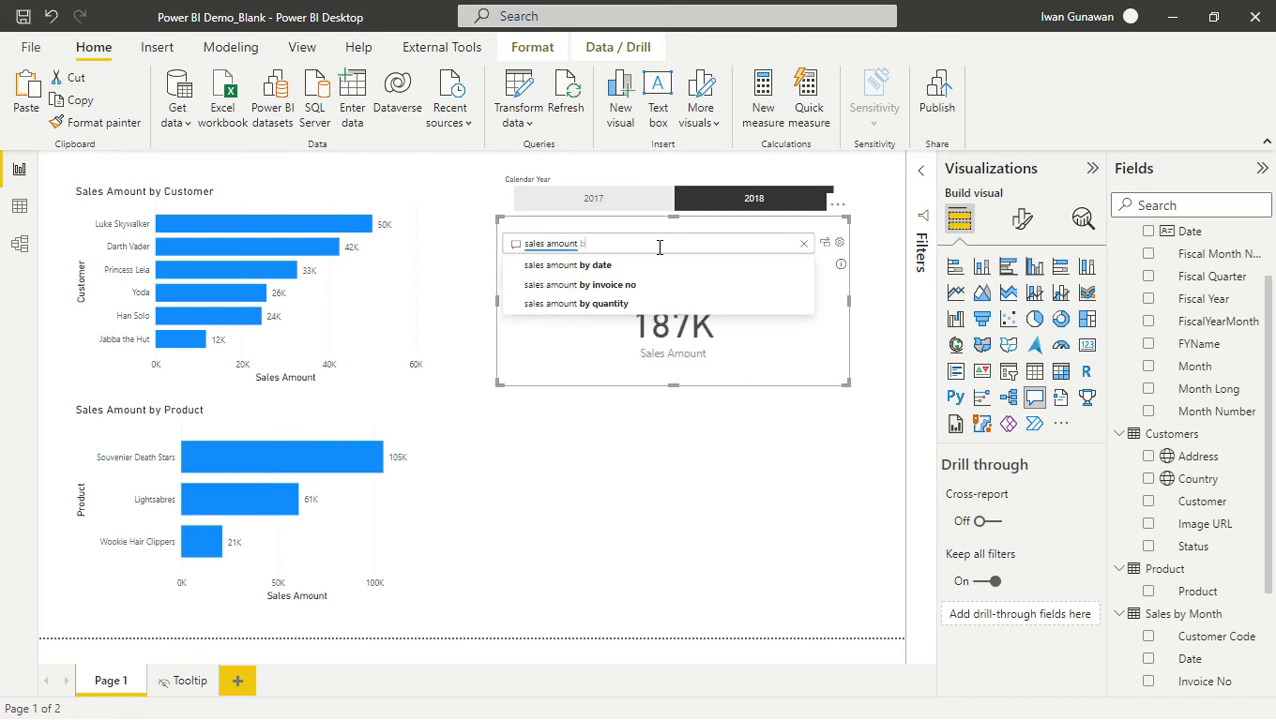
{"action": "type", "text": "y mo"}
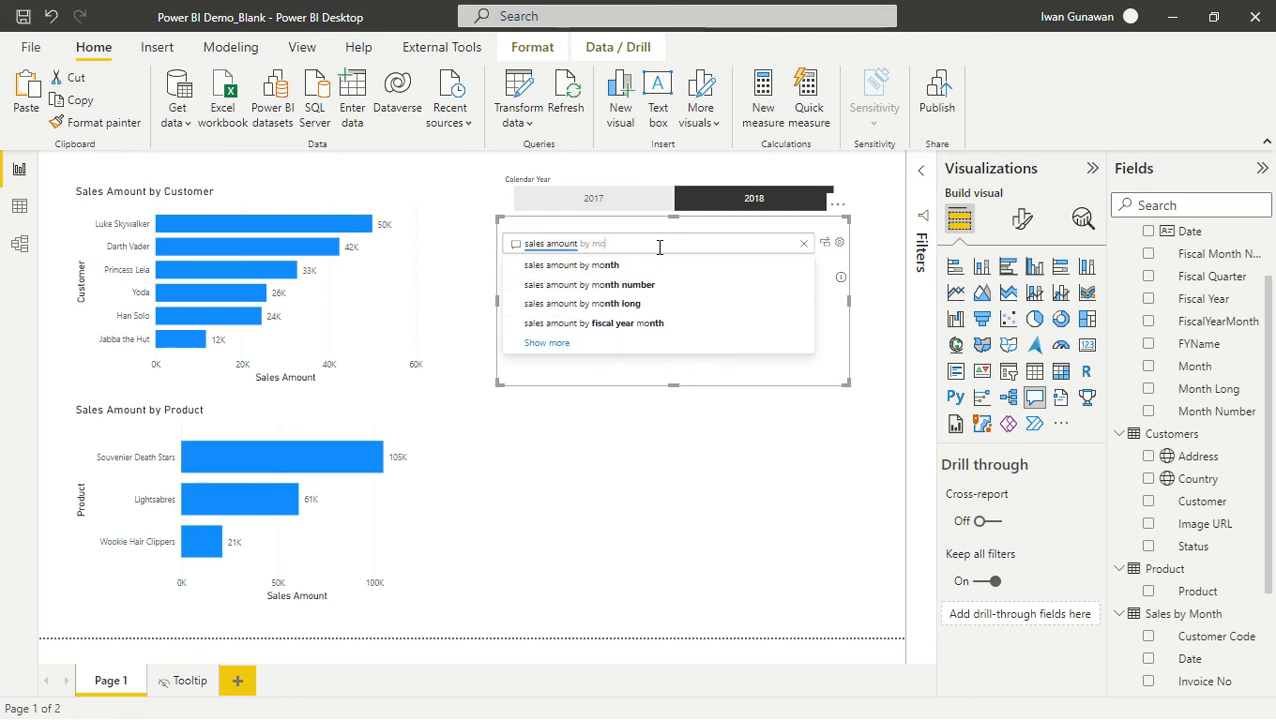
{"action": "type", "text": "nth as"}
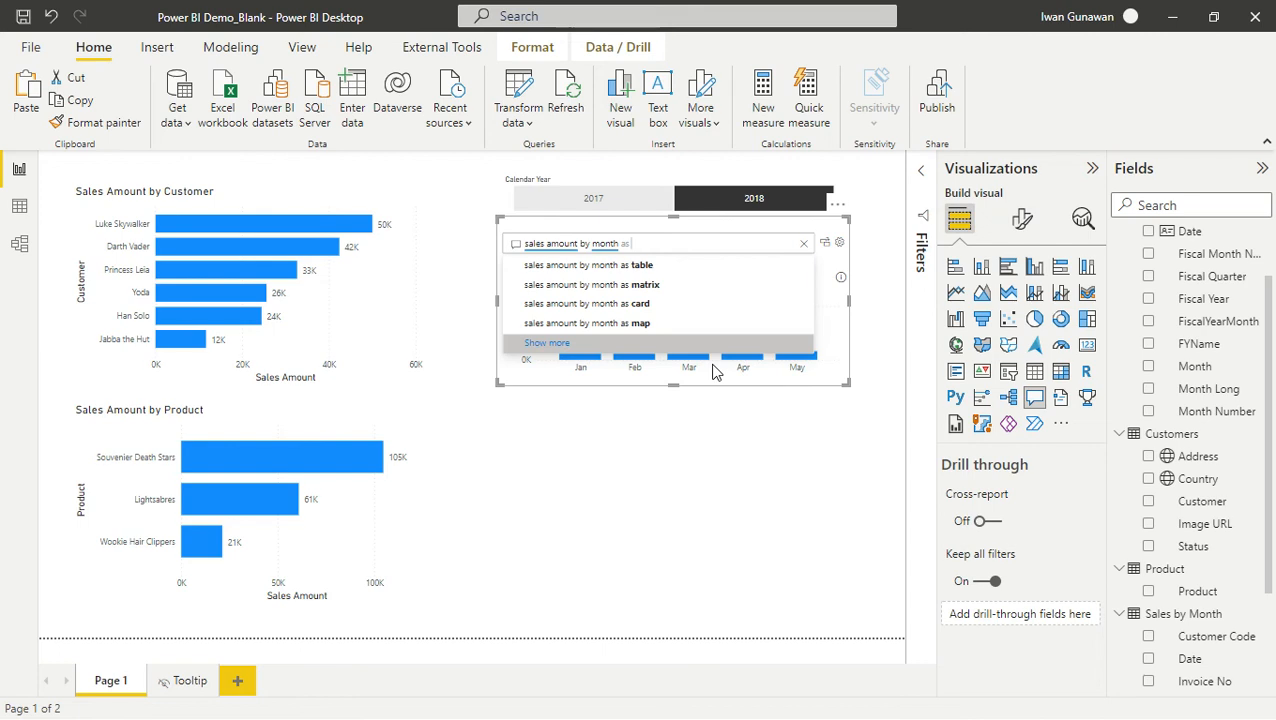
- Complete the question with "as stacked column chart" and turn the Q&A result into a standard visual
{"action": "type", "text": "stacke"}
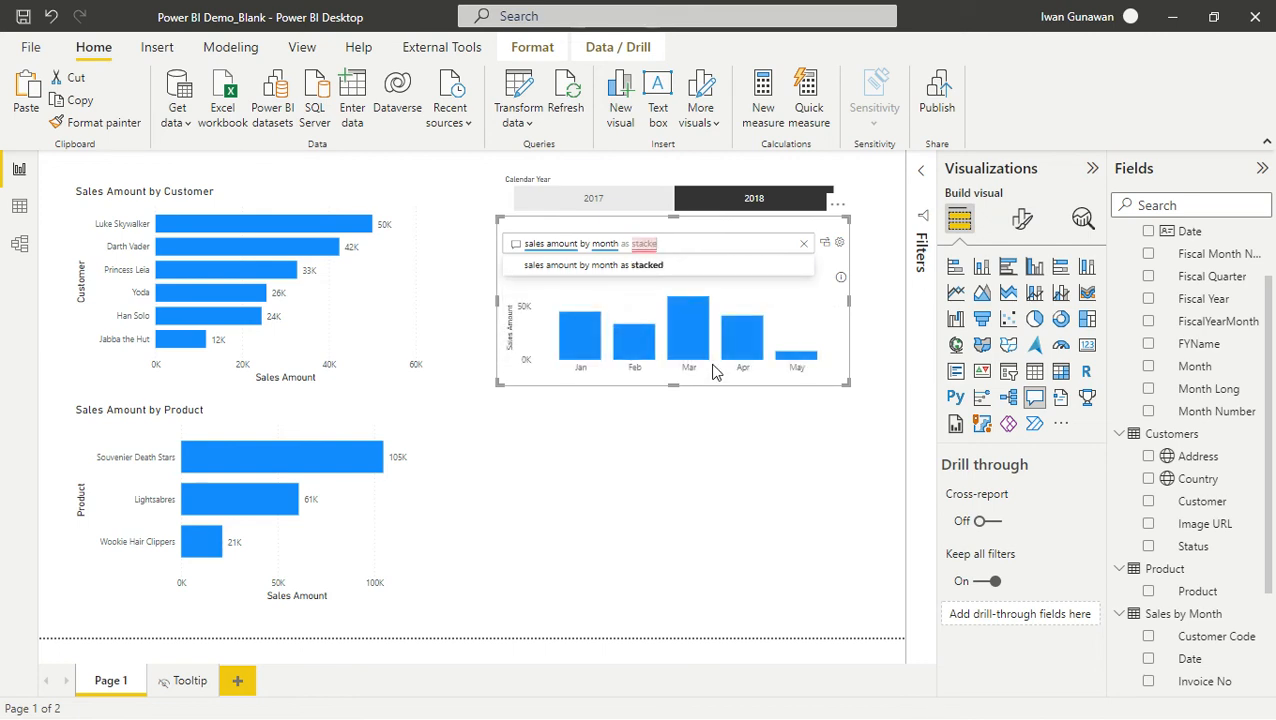
{"action": "type", "text": "d co"}
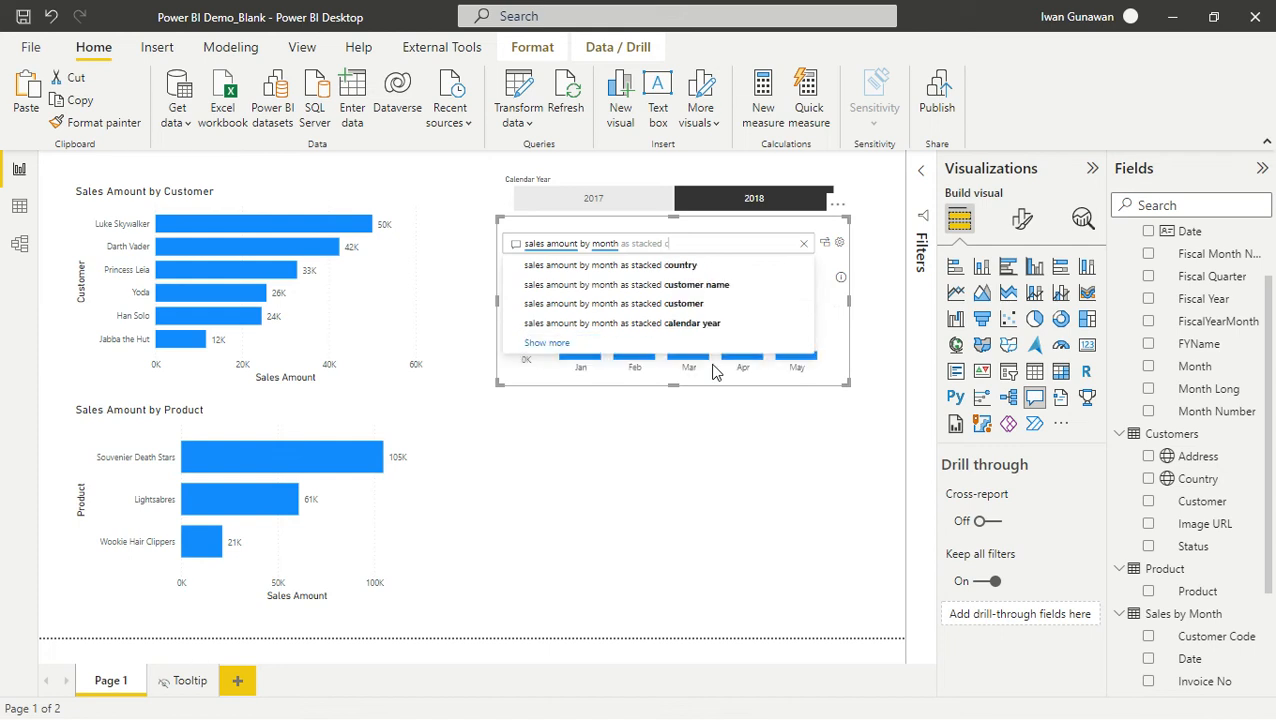
{"action": "key", "text": "BackSpace"}
{"action": "key", "text": "BackSpace"}
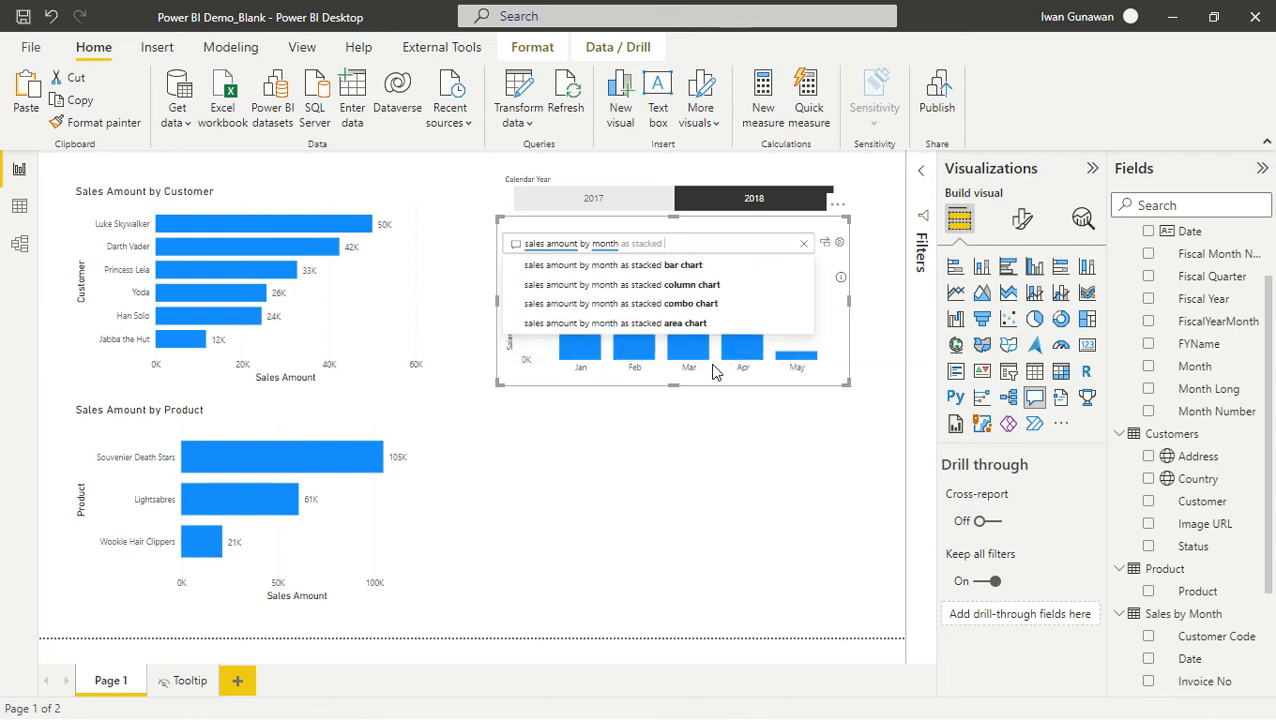
{"action": "left_click", "coordinate": [690, 285]}
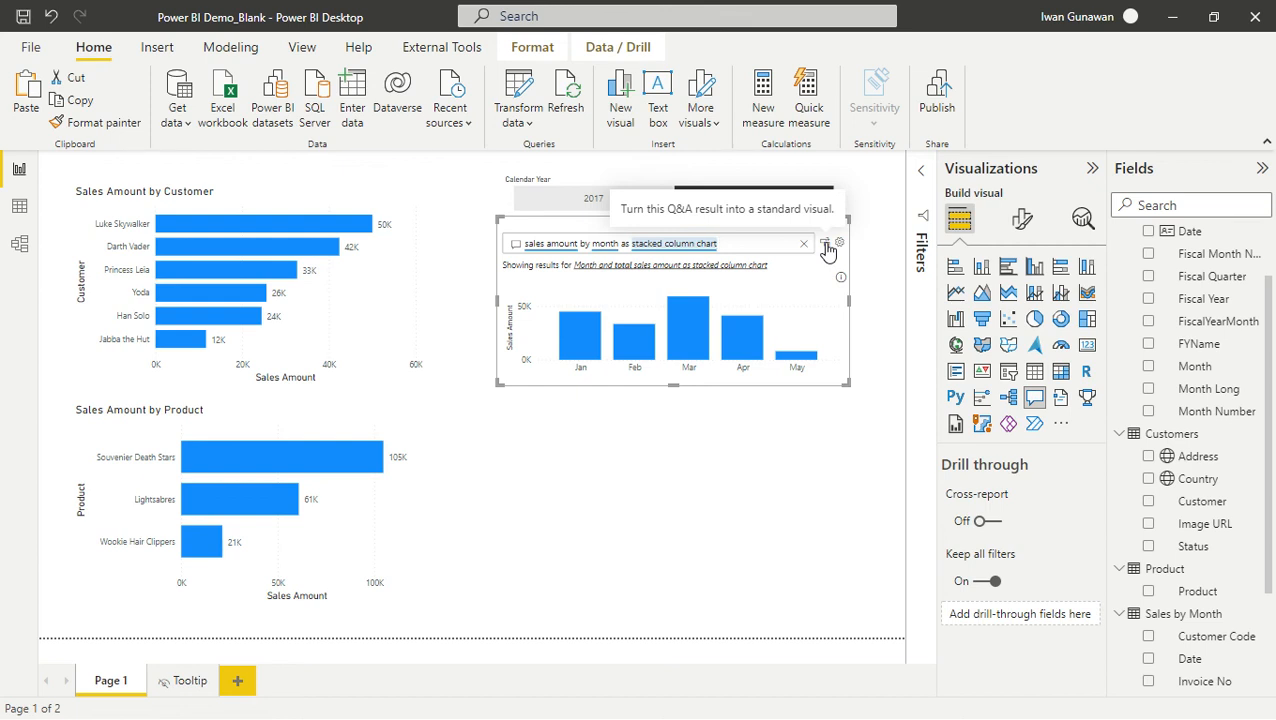
{"action": "left_click", "coordinate": [826, 248]}
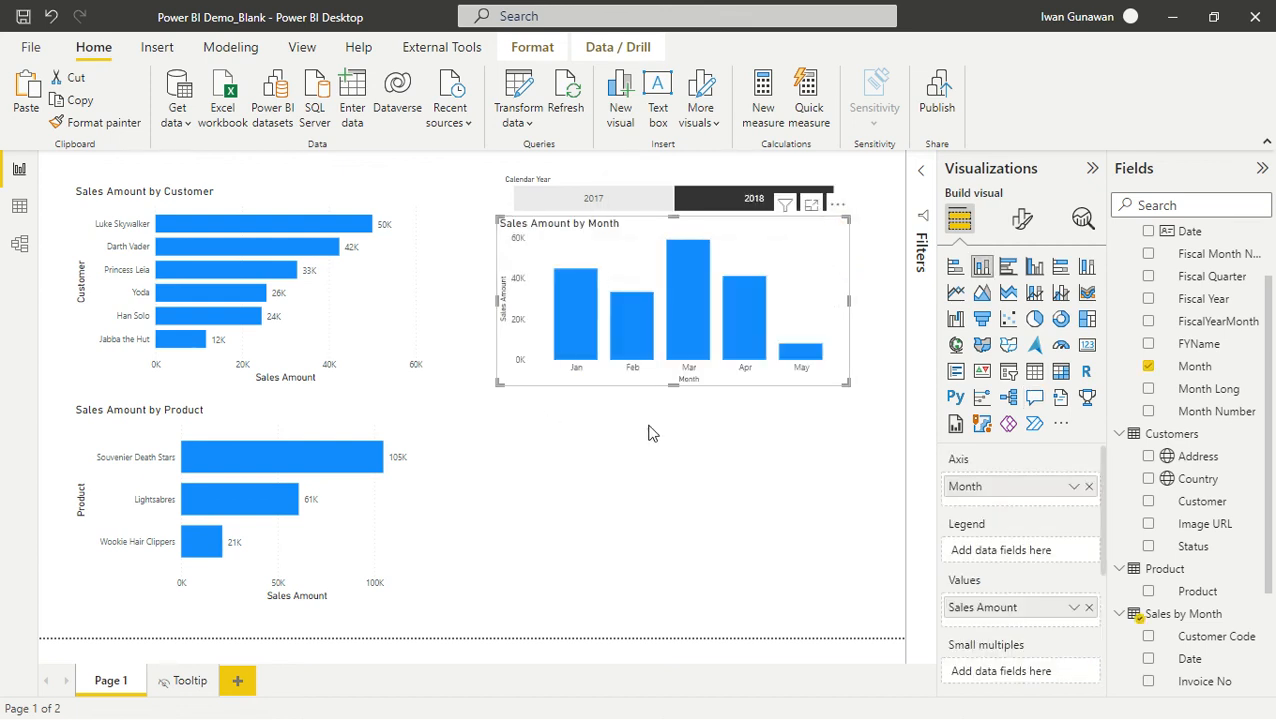
{"action": "left_click", "coordinate": [743, 443]}
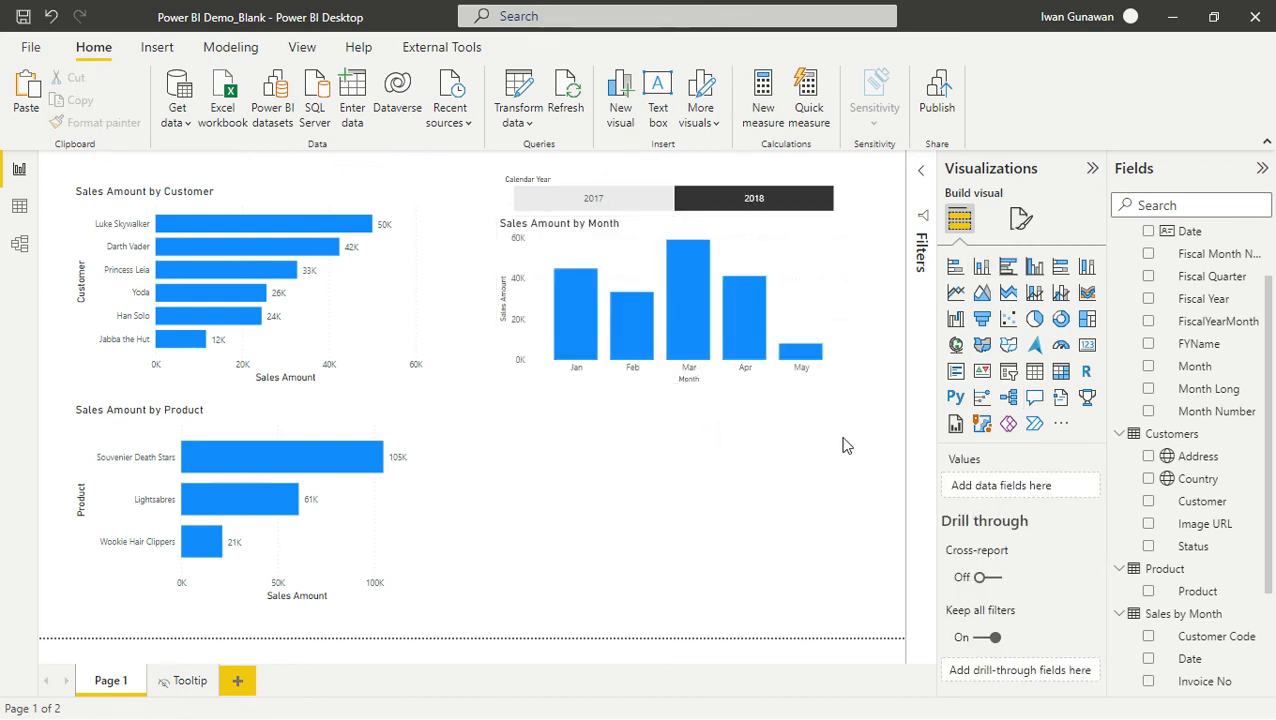
- Clear the 2018 selection in the Calendar Year slicer and leave no visual selected on the page
{"action": "left_click", "coordinate": [712, 197]}
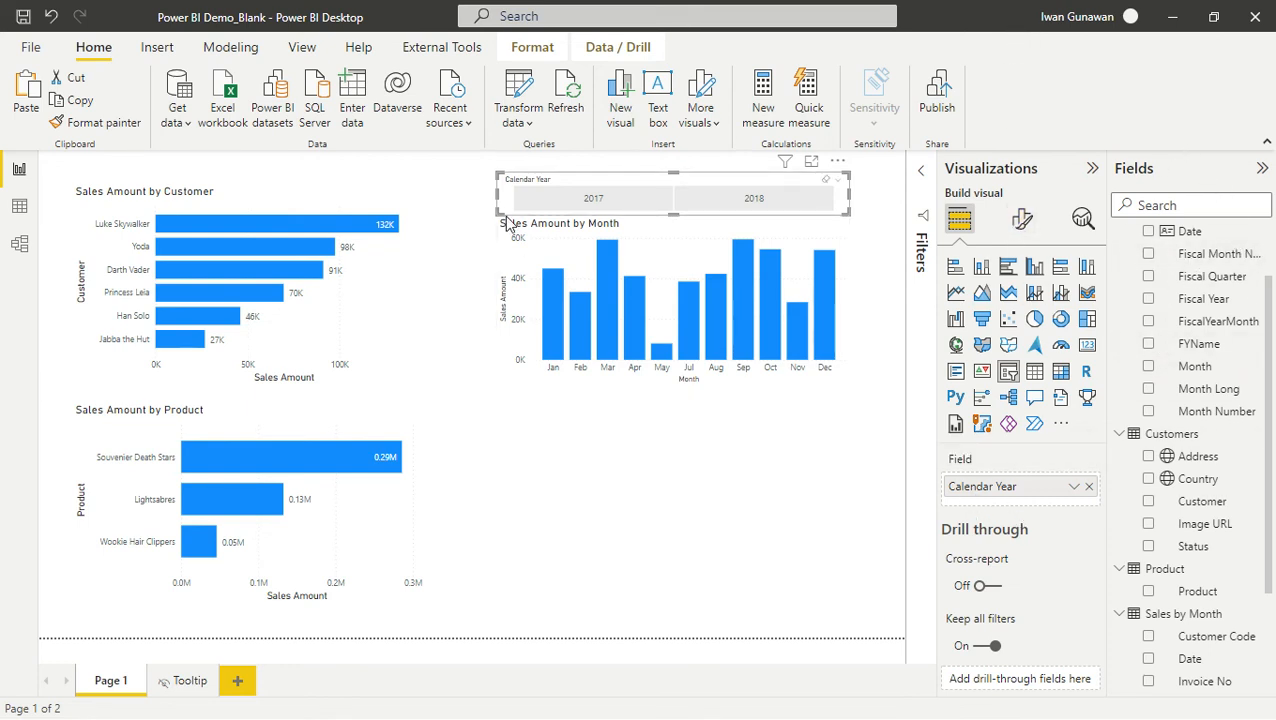
{"action": "left_click", "coordinate": [495, 403]}
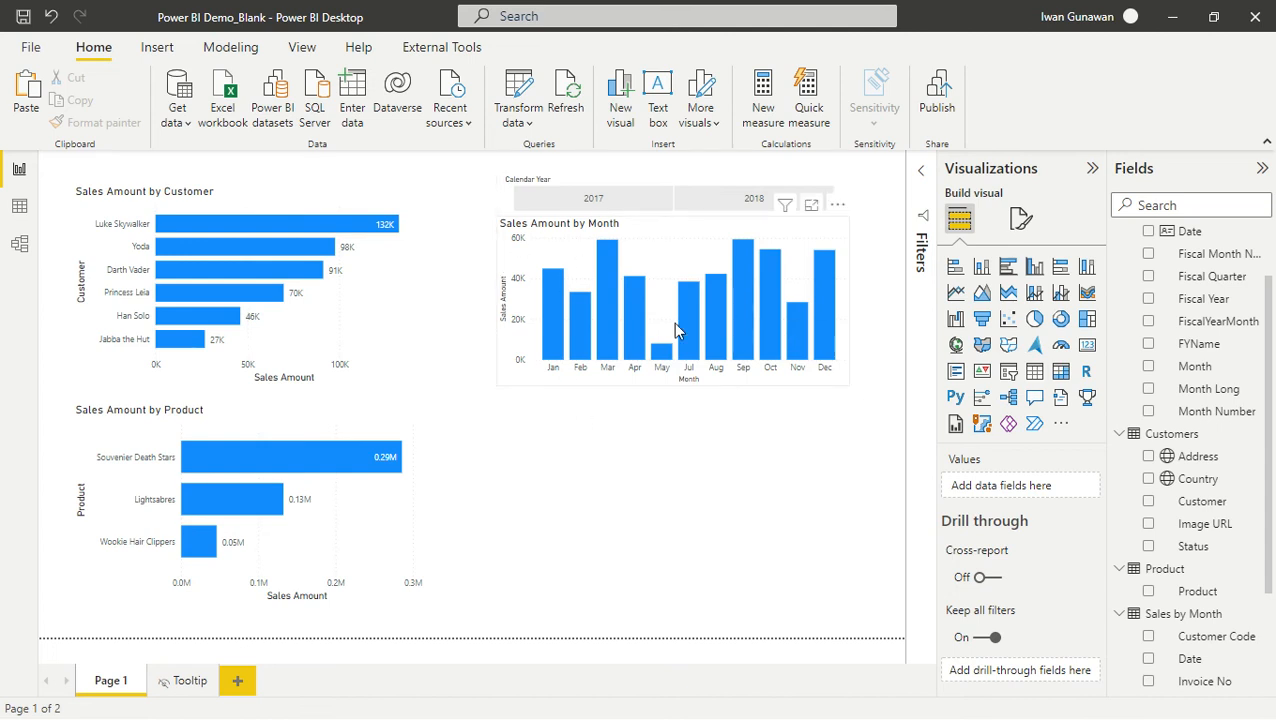
{"action": "left_click", "coordinate": [649, 270]}
{"action": "left_click", "coordinate": [566, 443]}
{"action": "left_click", "coordinate": [566, 438]}
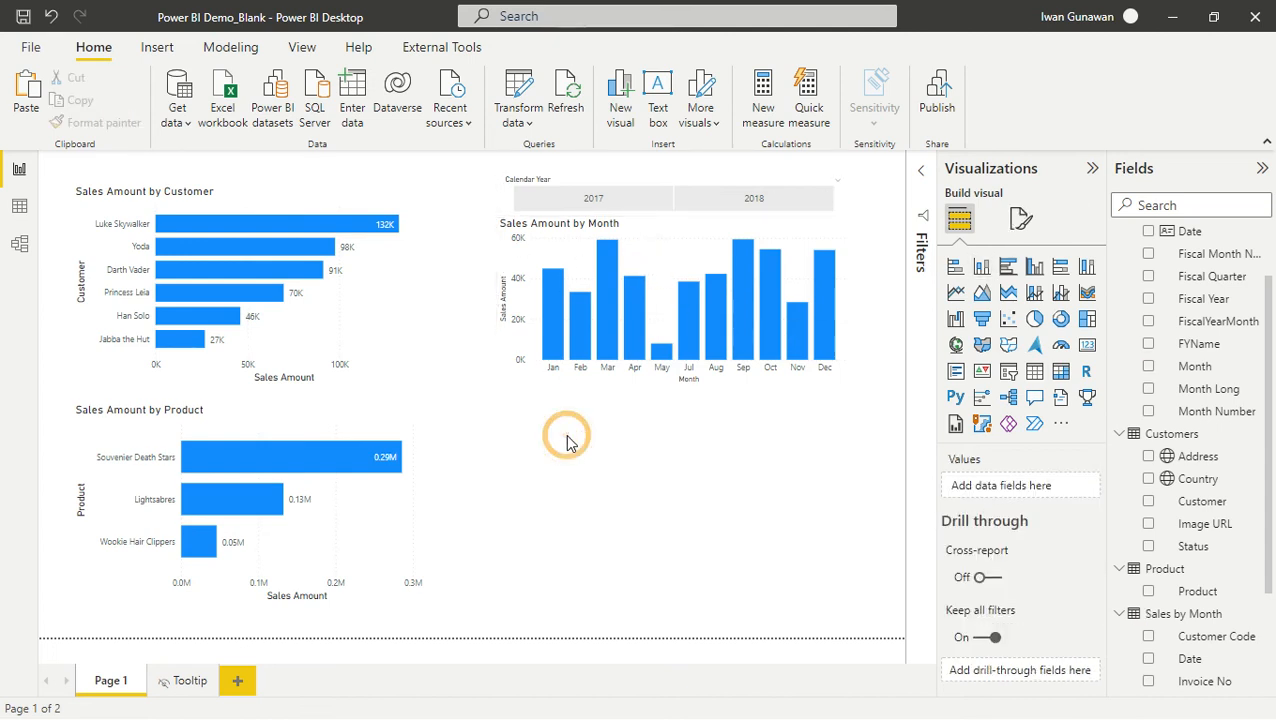
{"action": "left_click", "coordinate": [598, 425]}
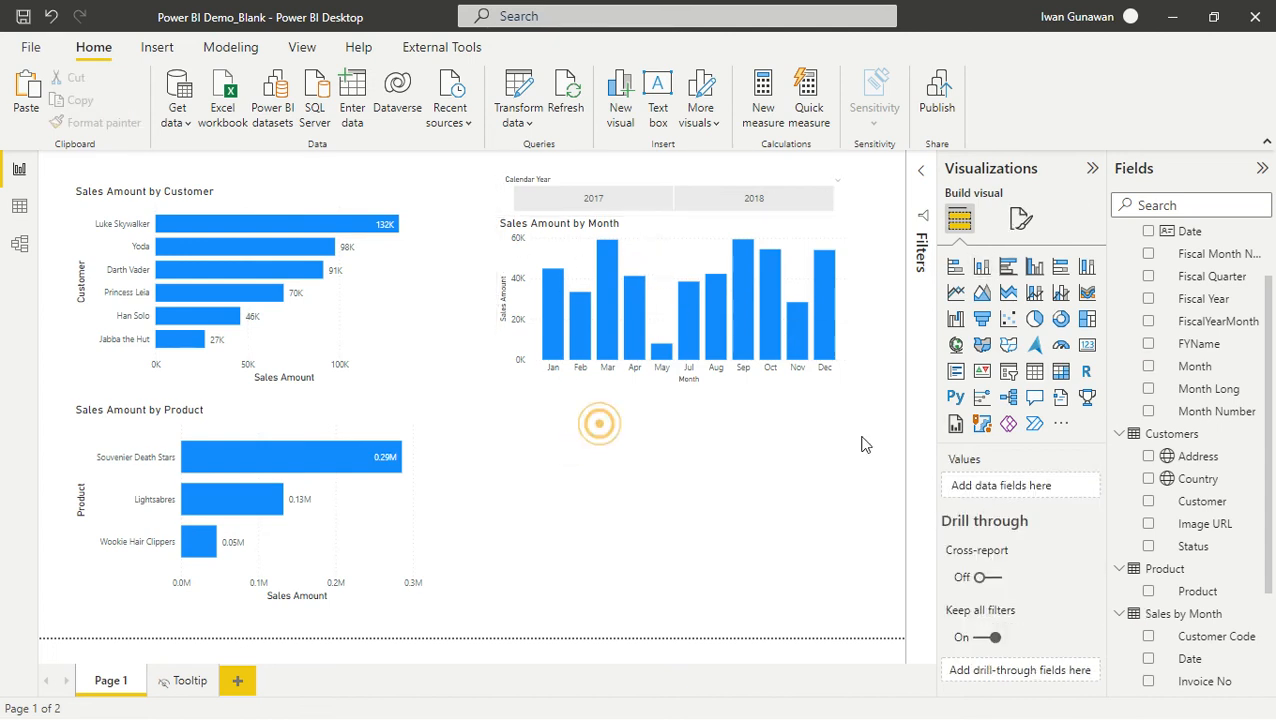
- Add a Q&A visual below the Sales Amount by Month chart and ask for "sales amount by product name"
{"action": "left_click", "coordinate": [1034, 398]}
{"action": "left_click", "coordinate": [633, 435]}
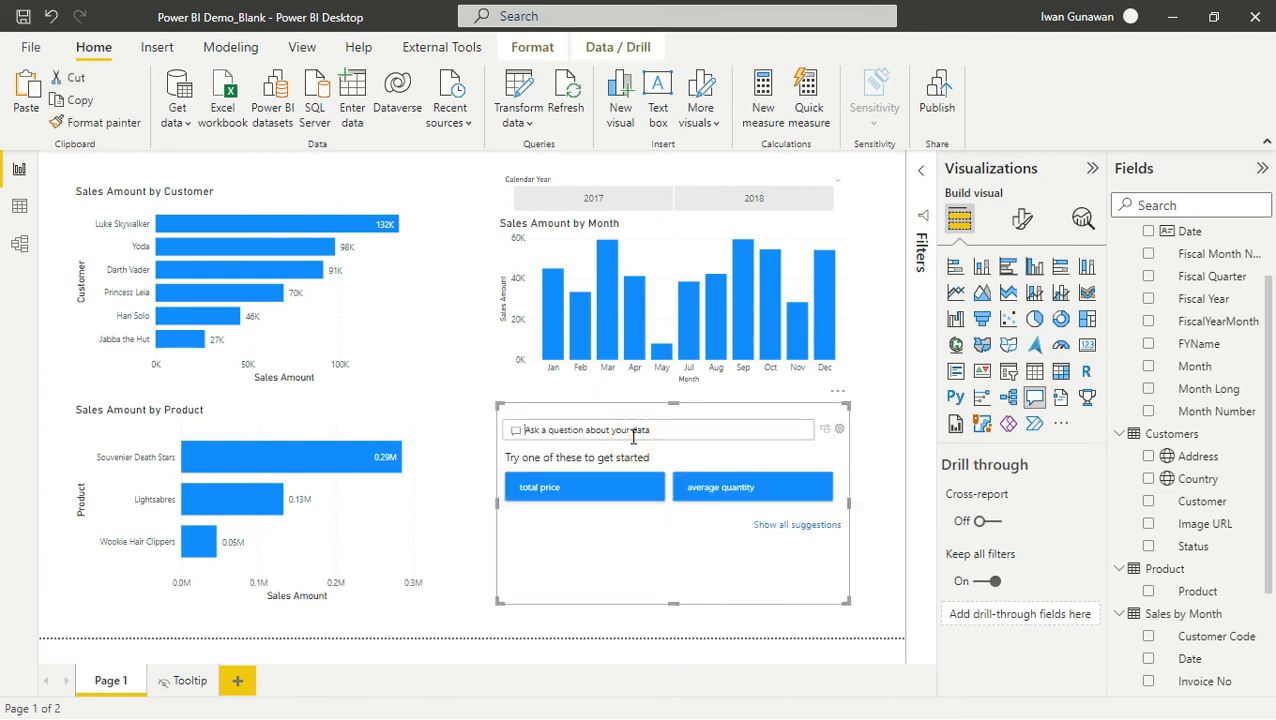
{"action": "type", "text": "sal"}
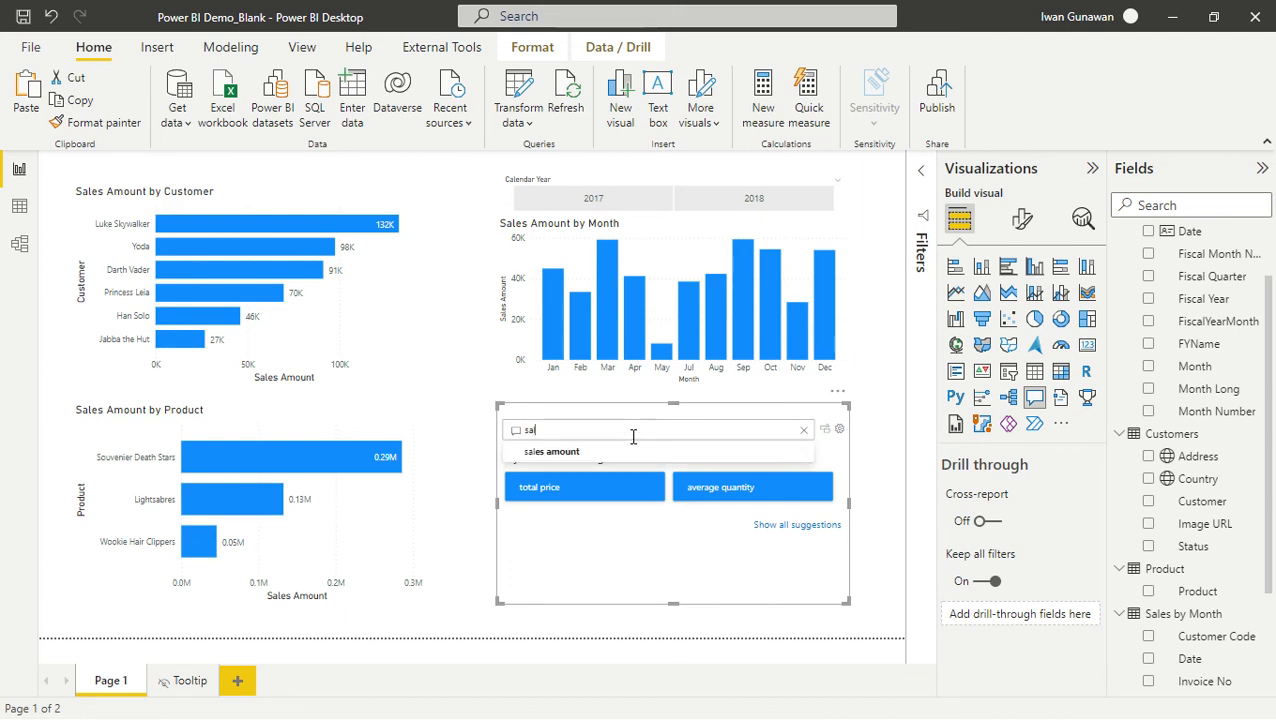
{"action": "type", "text": "es amount"}
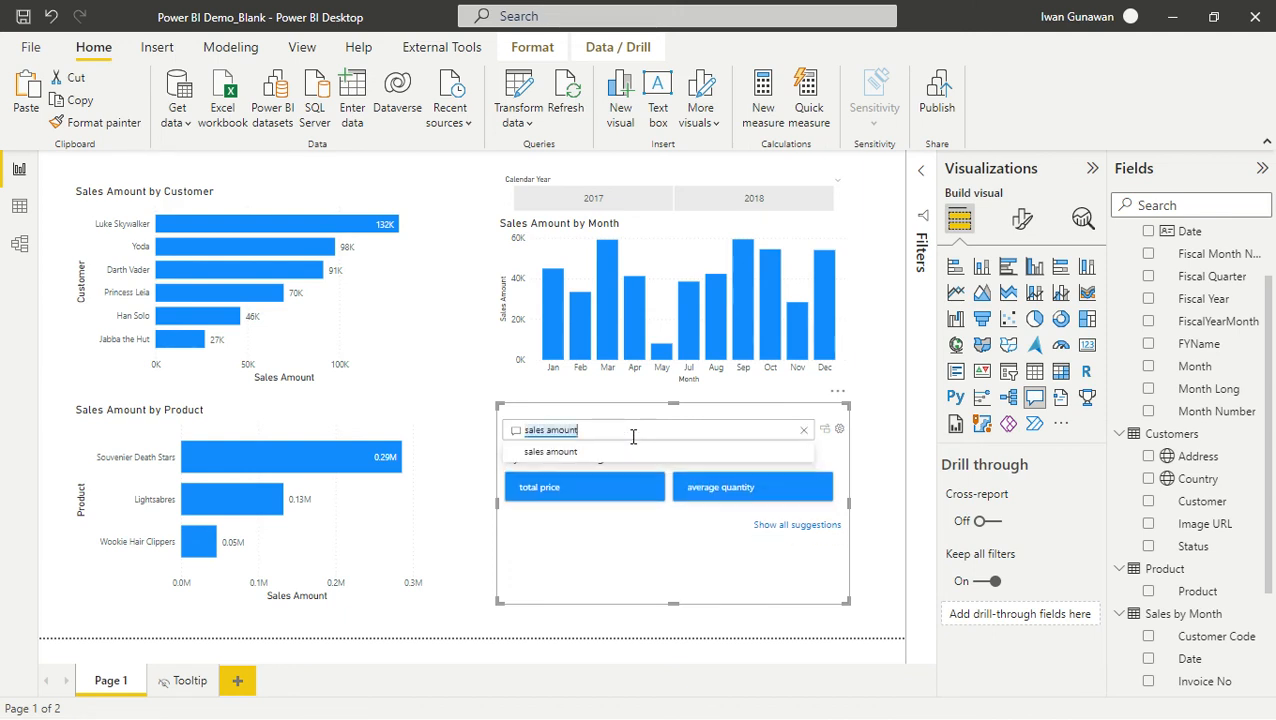
{"action": "type", "text": " b"}
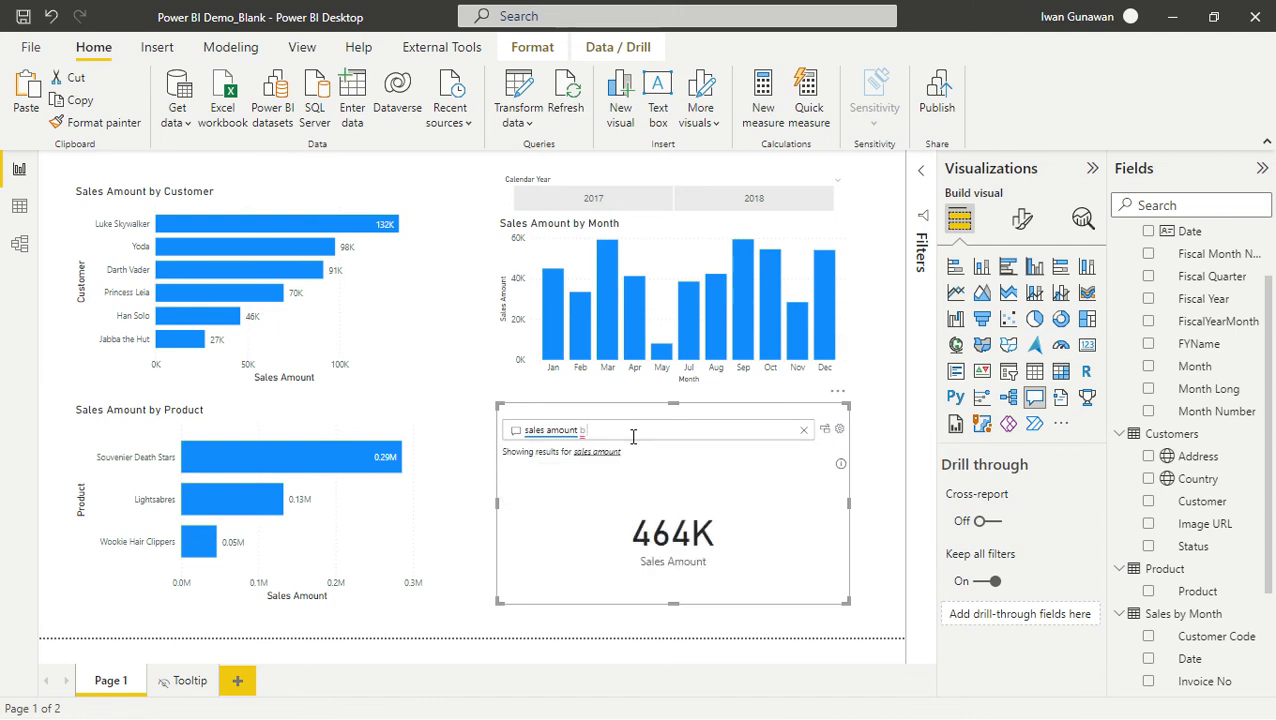
{"action": "type", "text": " produc"}
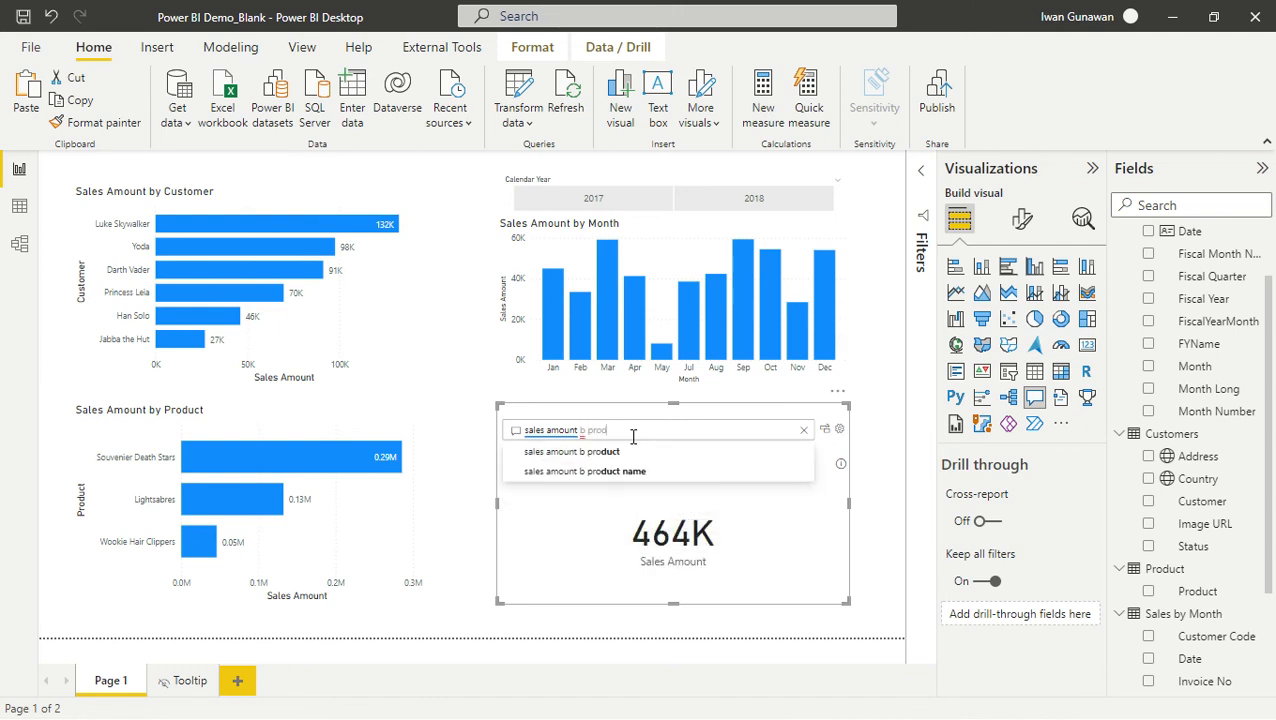
{"action": "type", "text": "t name"}
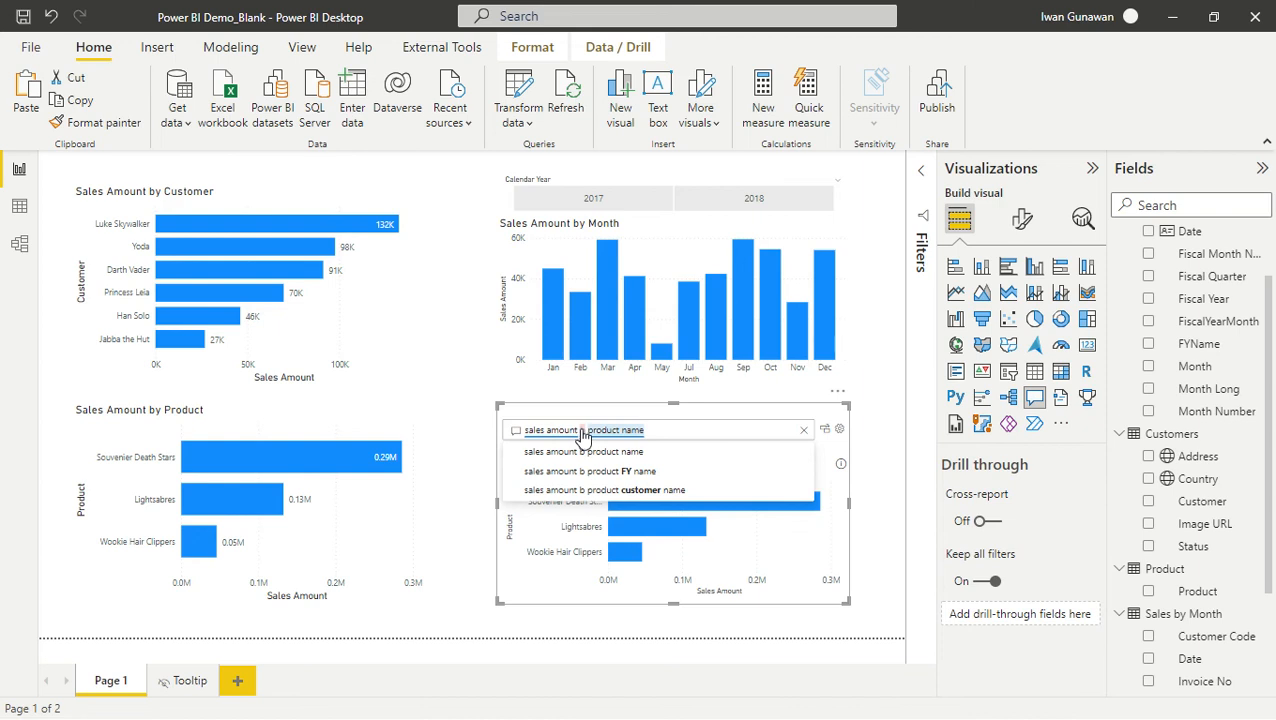
{"action": "left_click", "coordinate": [588, 430]}
{"action": "type", "text": "y"}
- Turn the Q&A answer into a standard donut chart by adding "as donut", and reduce the chart to about half its height
{"action": "left_click", "coordinate": [670, 428]}
{"action": "type", "text": "as donut"}
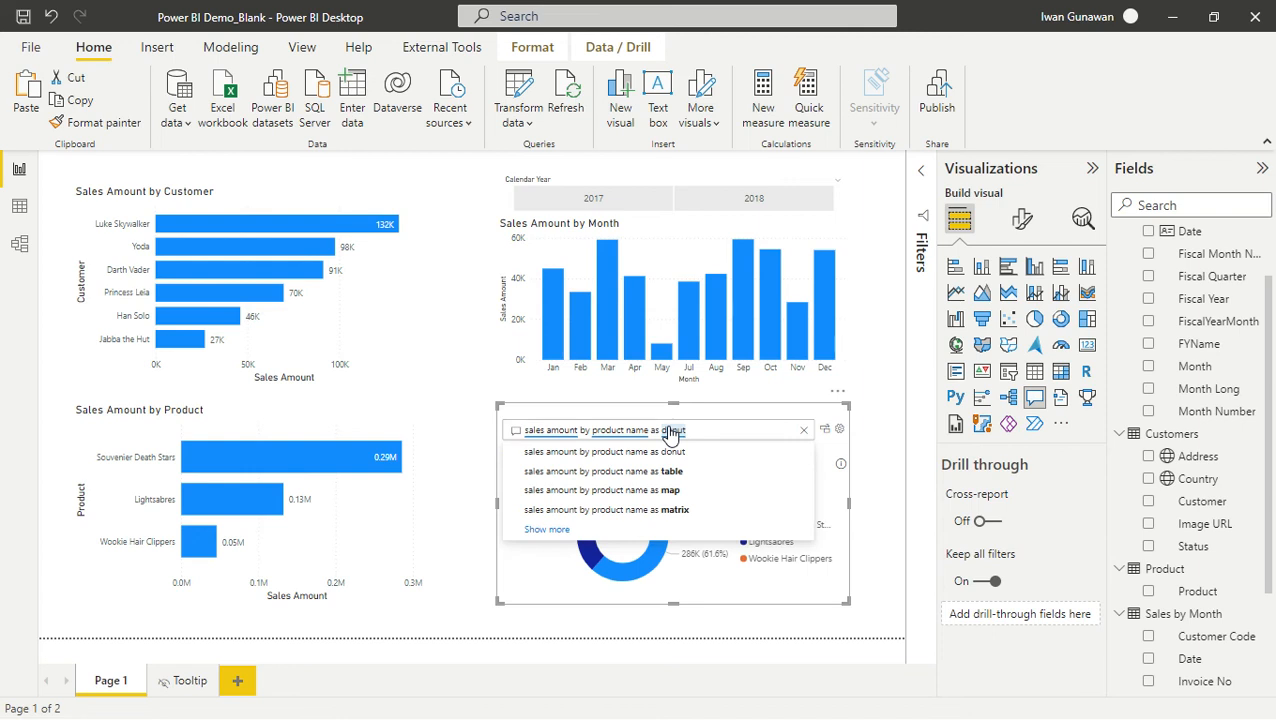
{"action": "left_click", "coordinate": [670, 452]}
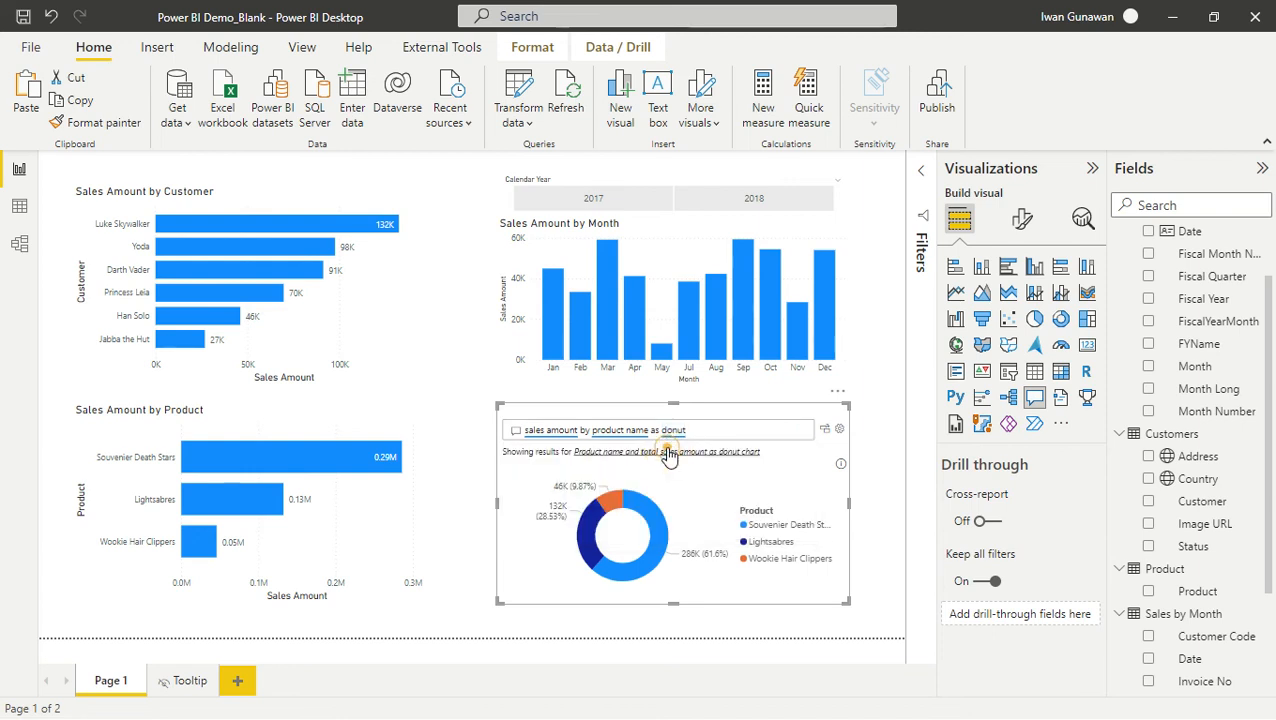
{"action": "left_click", "coordinate": [823, 430]}
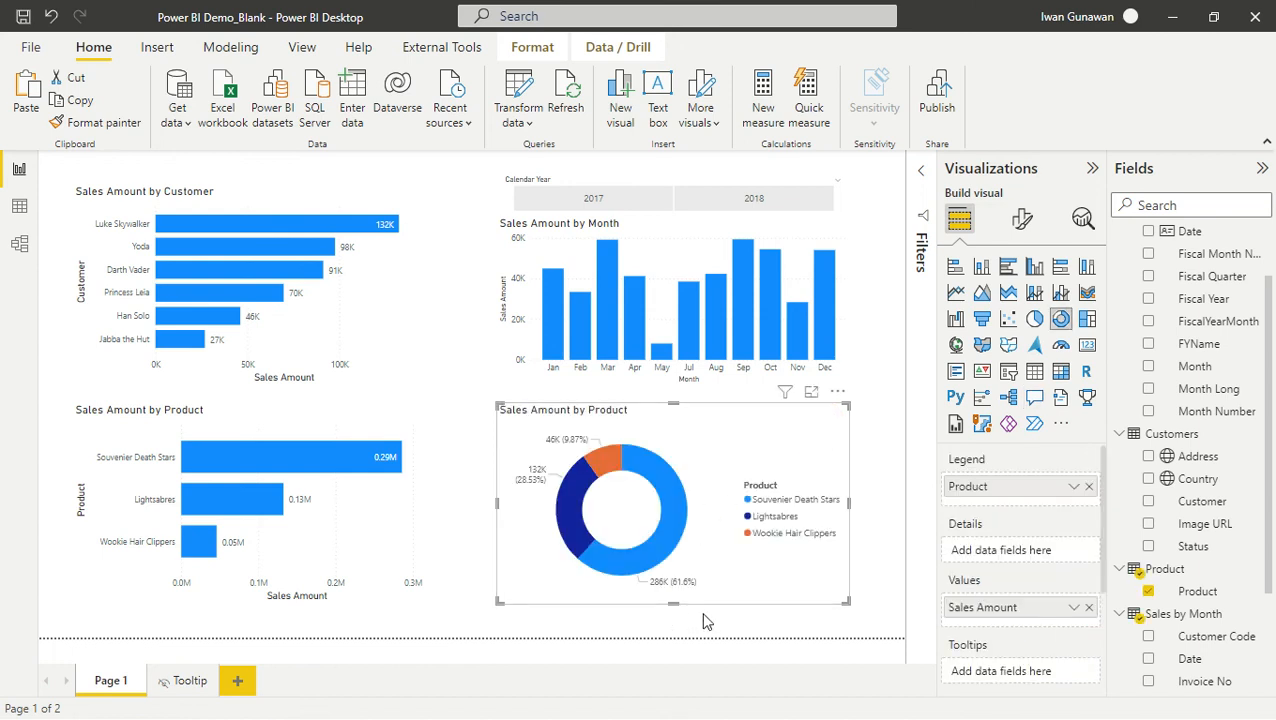
{"action": "left_click_drag", "start_coordinate": [846, 602], "coordinate": [852, 520]}
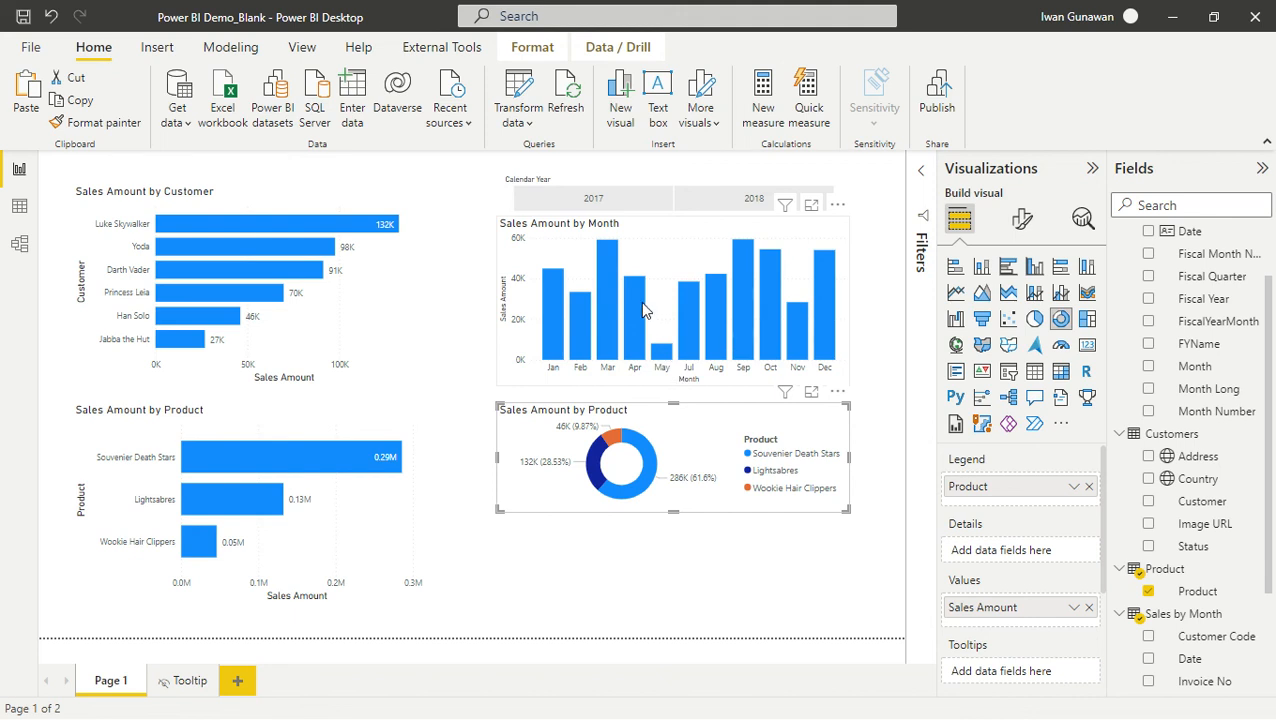
- Run the Explain the decrease analysis on May in the Sales Amount by Month chart and read through its explanations
{"action": "right_click", "coordinate": [661, 359]}
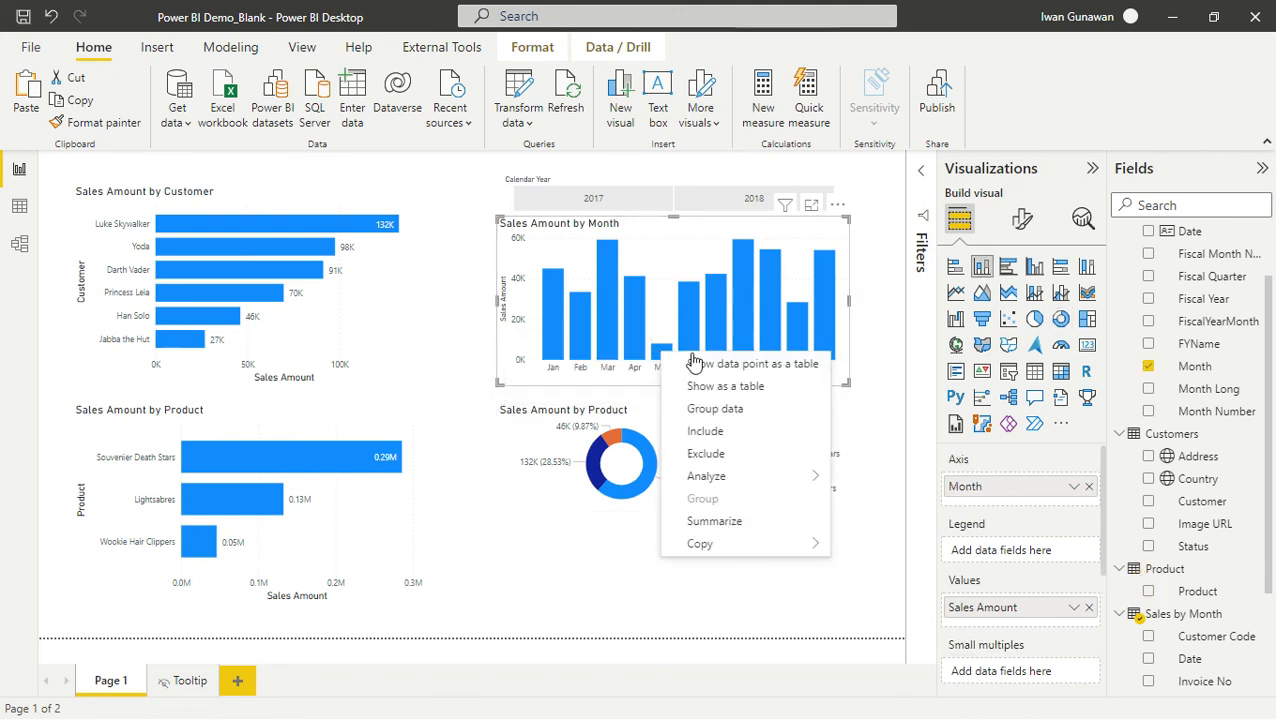
{"action": "mouse_move", "coordinate": [740, 482]}
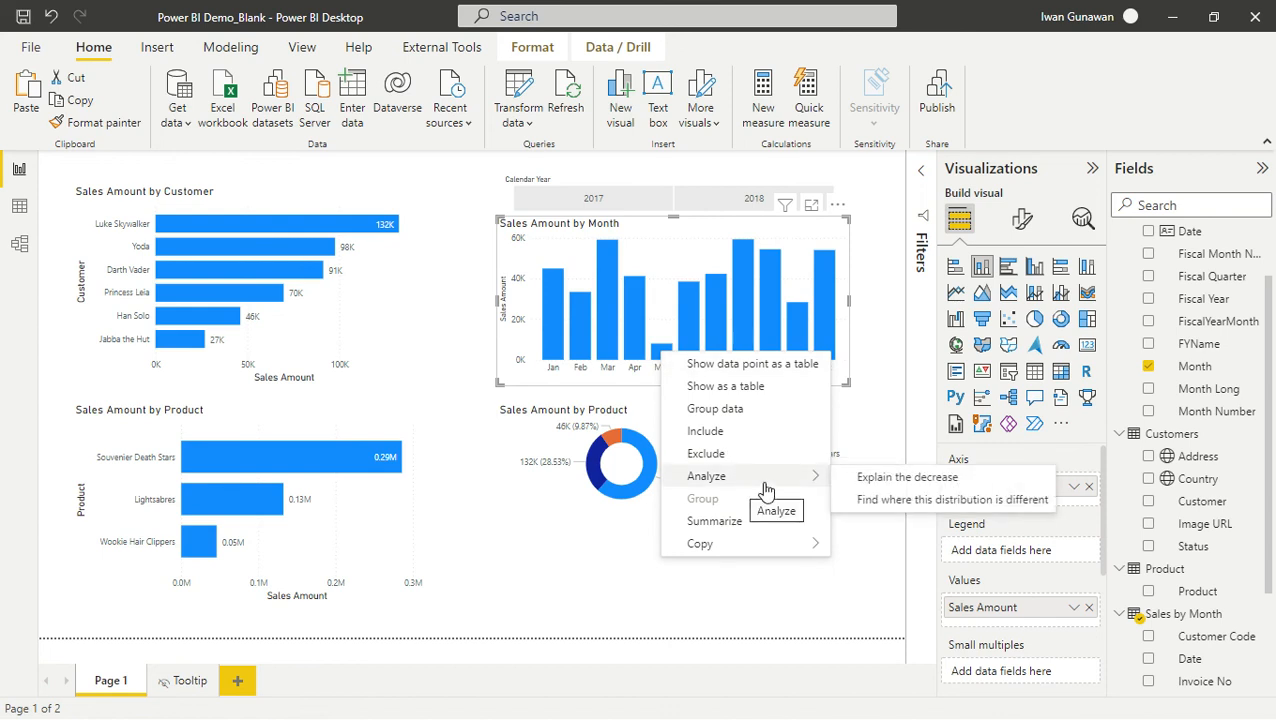
{"action": "left_click", "coordinate": [903, 481]}
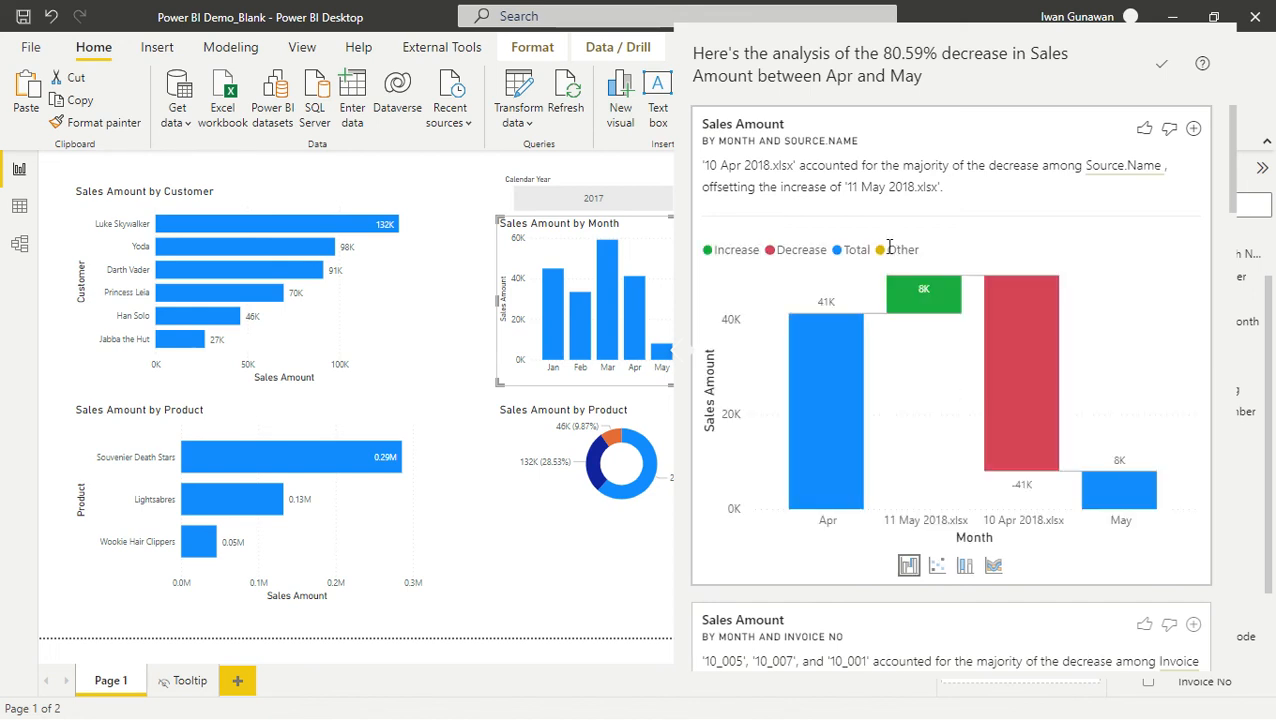
{"action": "scroll", "coordinate": [924, 310], "scroll_direction": "down", "scroll_amount": 1}
{"action": "scroll", "coordinate": [924, 310], "scroll_direction": "up", "scroll_amount": 1}
{"action": "scroll", "coordinate": [947, 453], "scroll_direction": "down", "scroll_amount": 5}
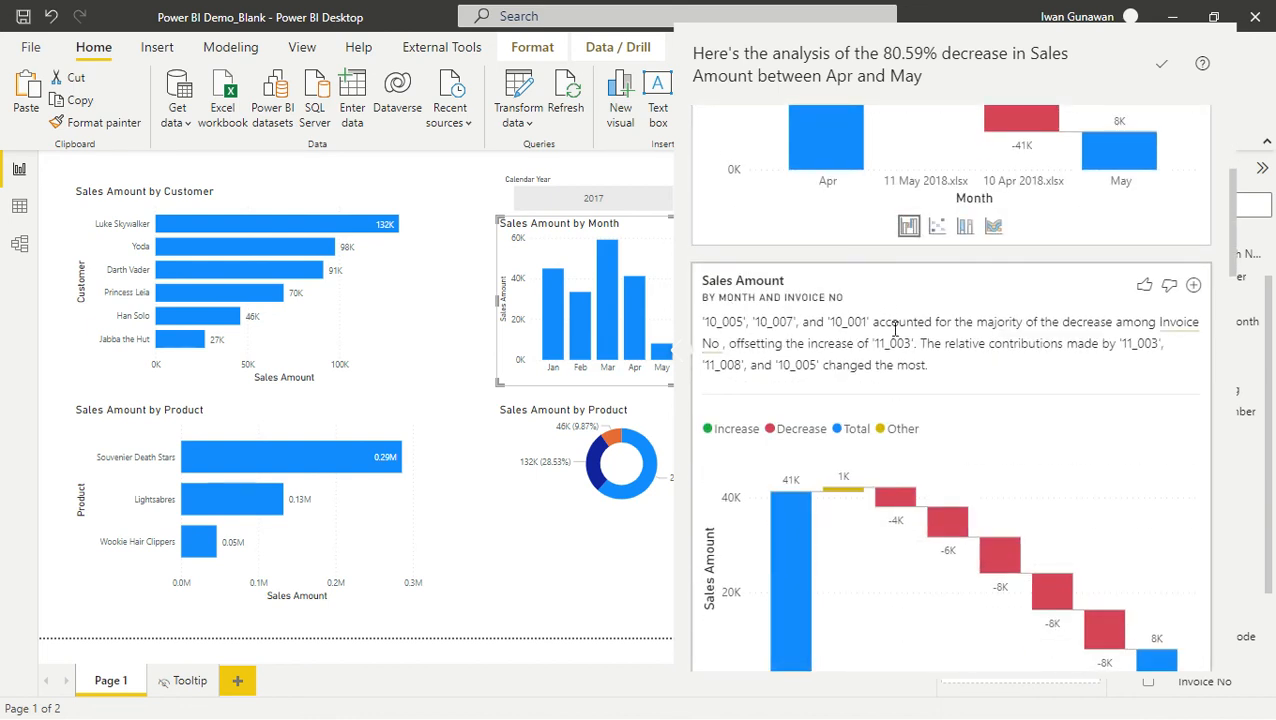
- Read through the decrease explanations by invoice number, customer, paid status and product in the April to May analysis
{"action": "scroll", "coordinate": [950, 370], "scroll_direction": "down", "scroll_amount": 7}
{"action": "scroll", "coordinate": [953, 385], "scroll_direction": "down", "scroll_amount": 2}
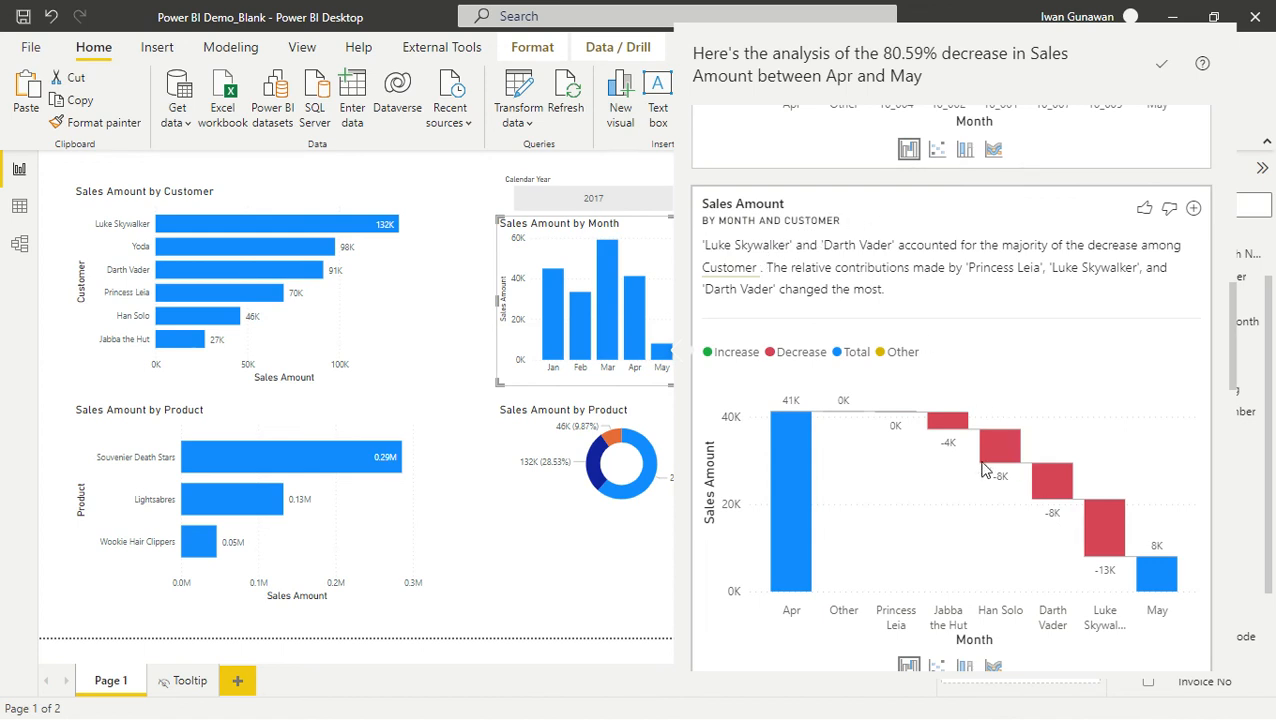
{"action": "scroll", "coordinate": [897, 390], "scroll_direction": "down", "scroll_amount": 5}
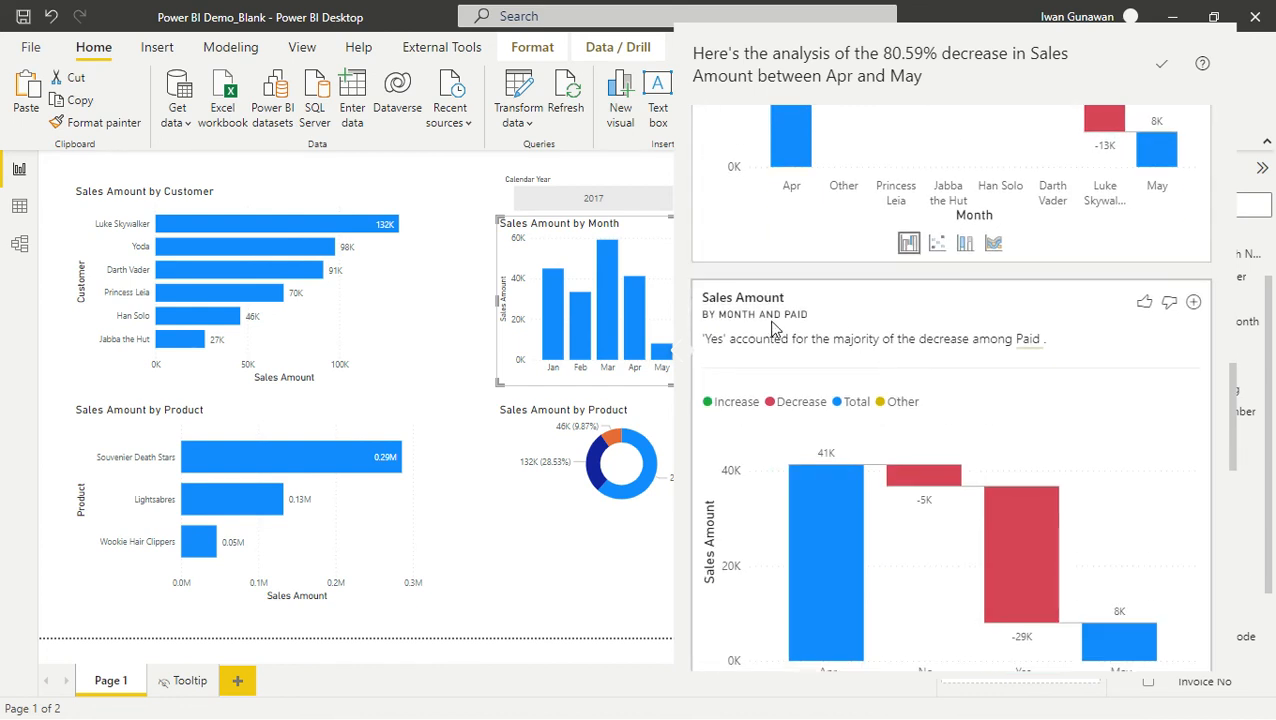
{"action": "scroll", "coordinate": [957, 363], "scroll_direction": "down", "scroll_amount": 8}
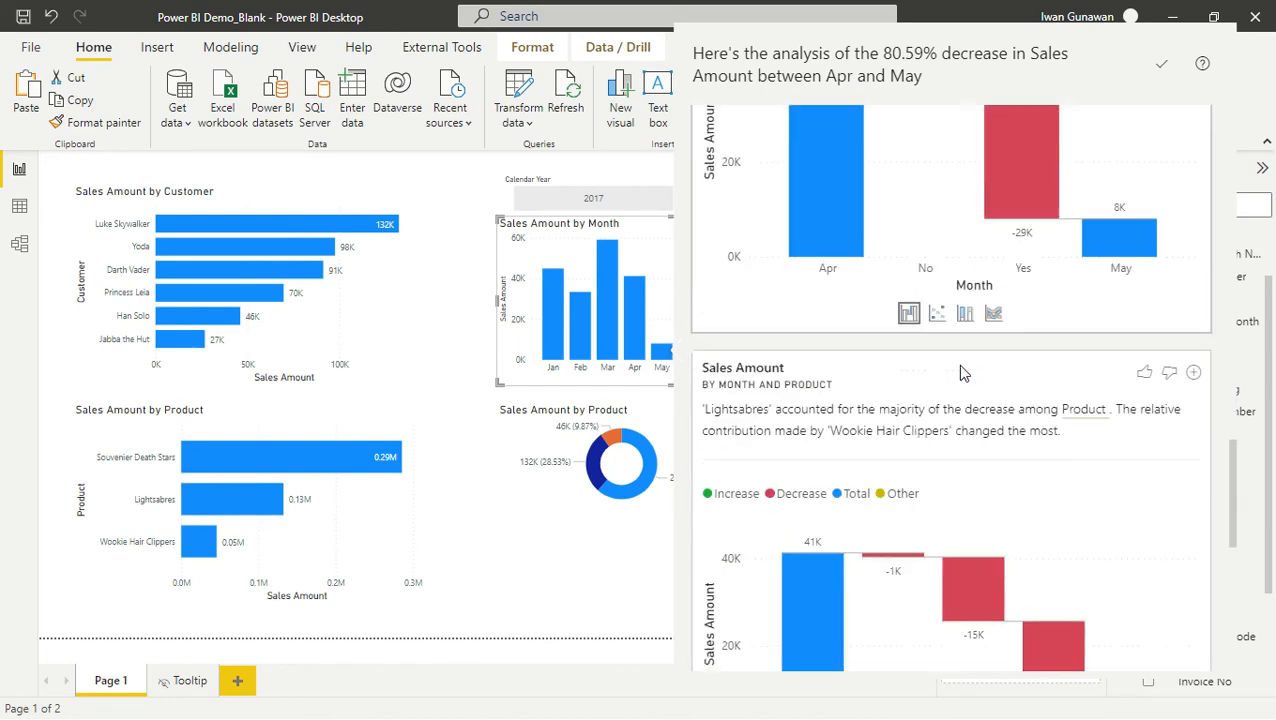
{"action": "scroll", "coordinate": [959, 372], "scroll_direction": "up", "scroll_amount": 1}
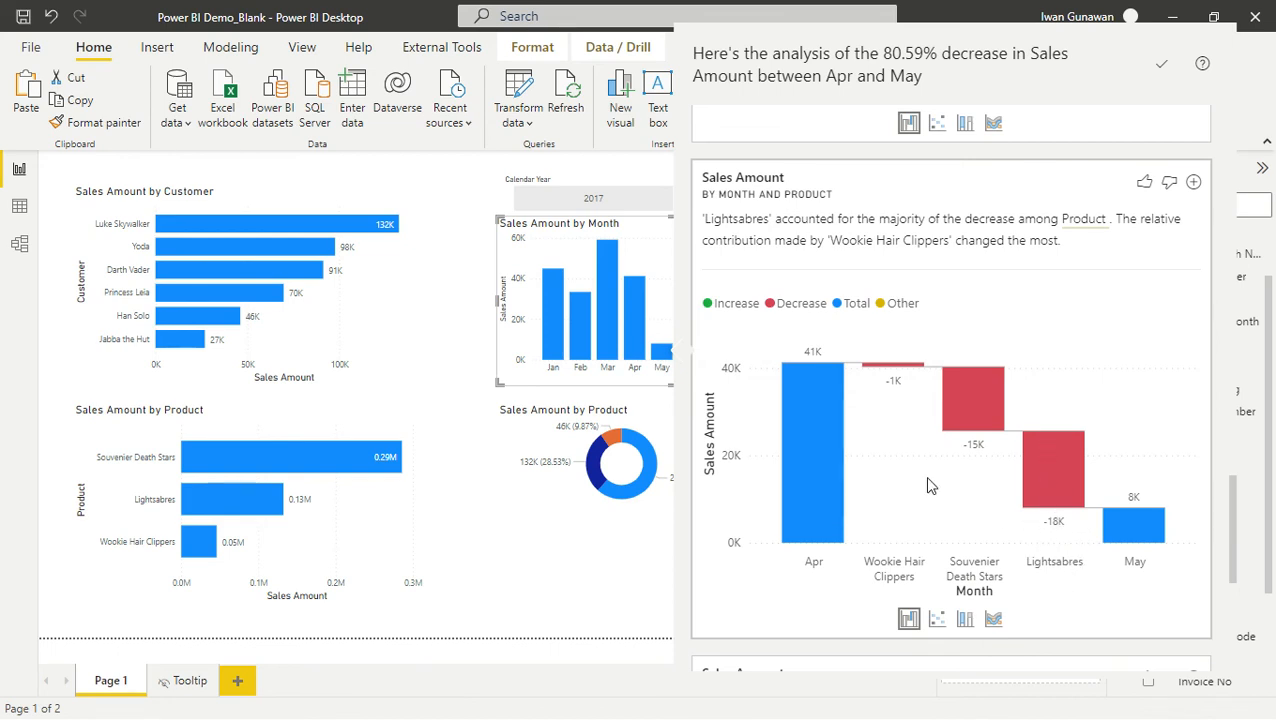
{"action": "scroll", "coordinate": [1020, 451], "scroll_direction": "up", "scroll_amount": 10}
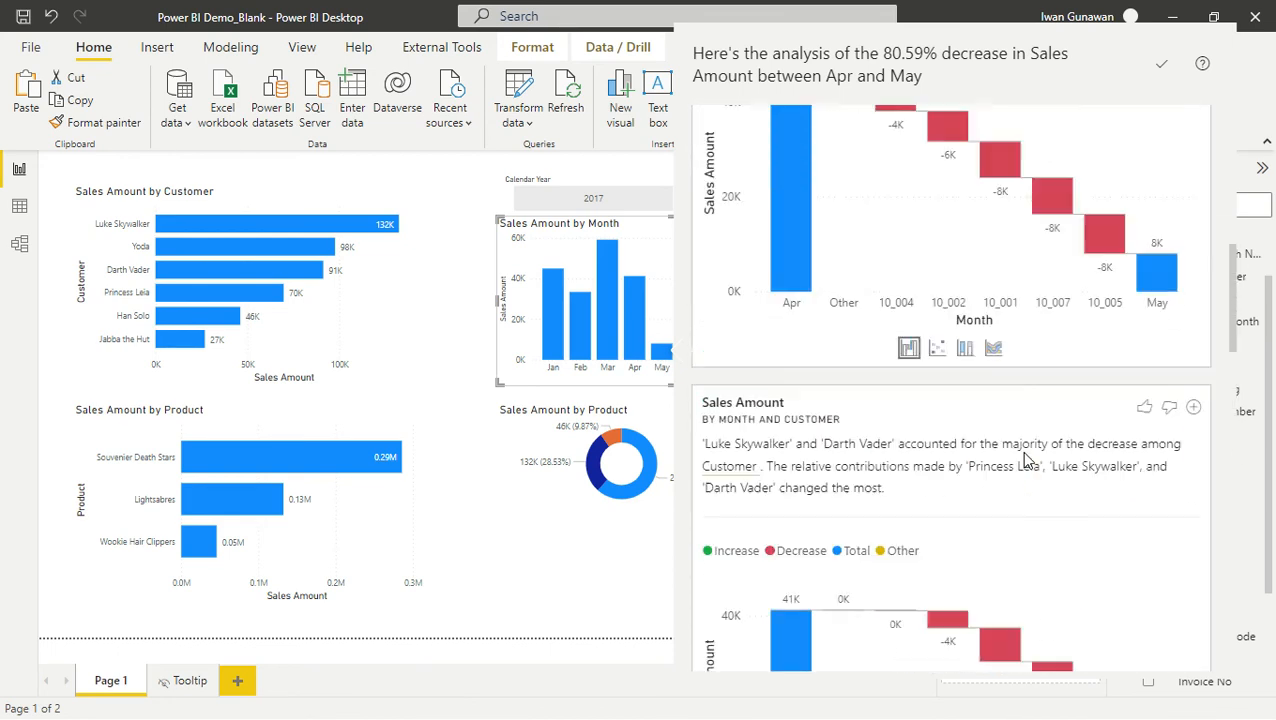
{"action": "scroll", "coordinate": [1021, 451], "scroll_direction": "up", "scroll_amount": 5}
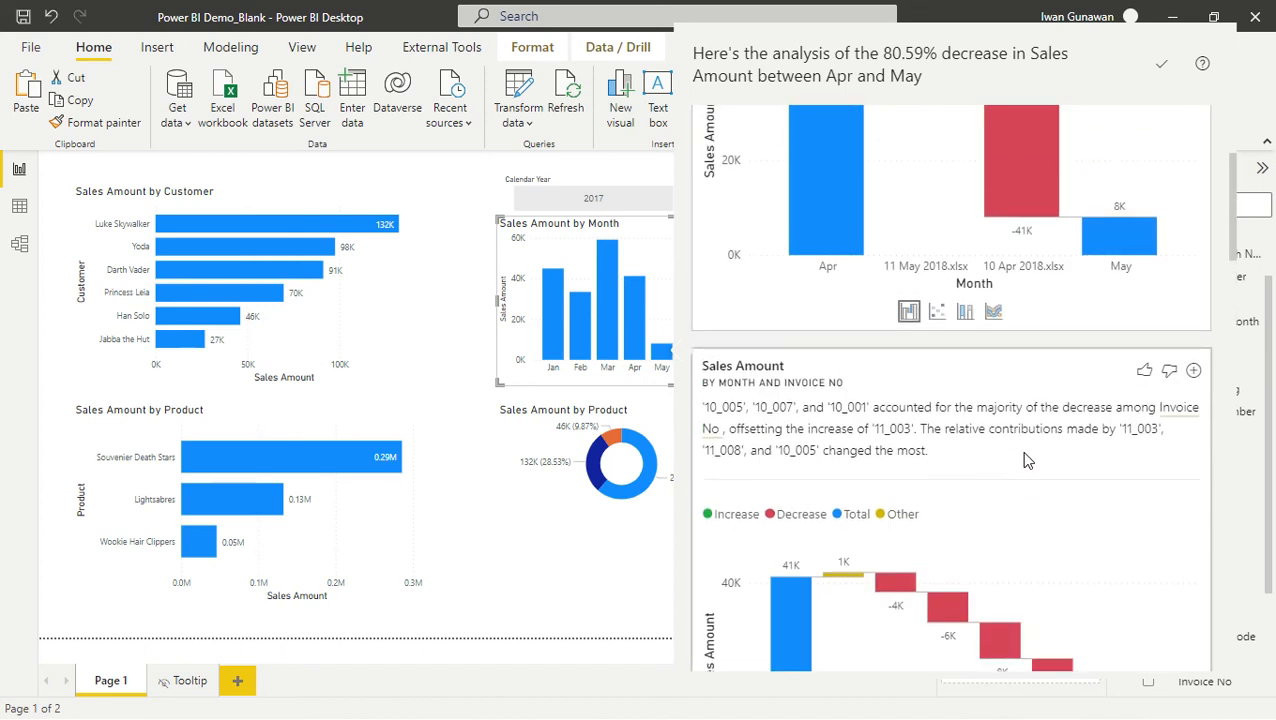
- Add the month and customer waterfall chart from the decrease analysis to the report page
{"action": "scroll", "coordinate": [1027, 460], "scroll_direction": "down", "scroll_amount": 5}
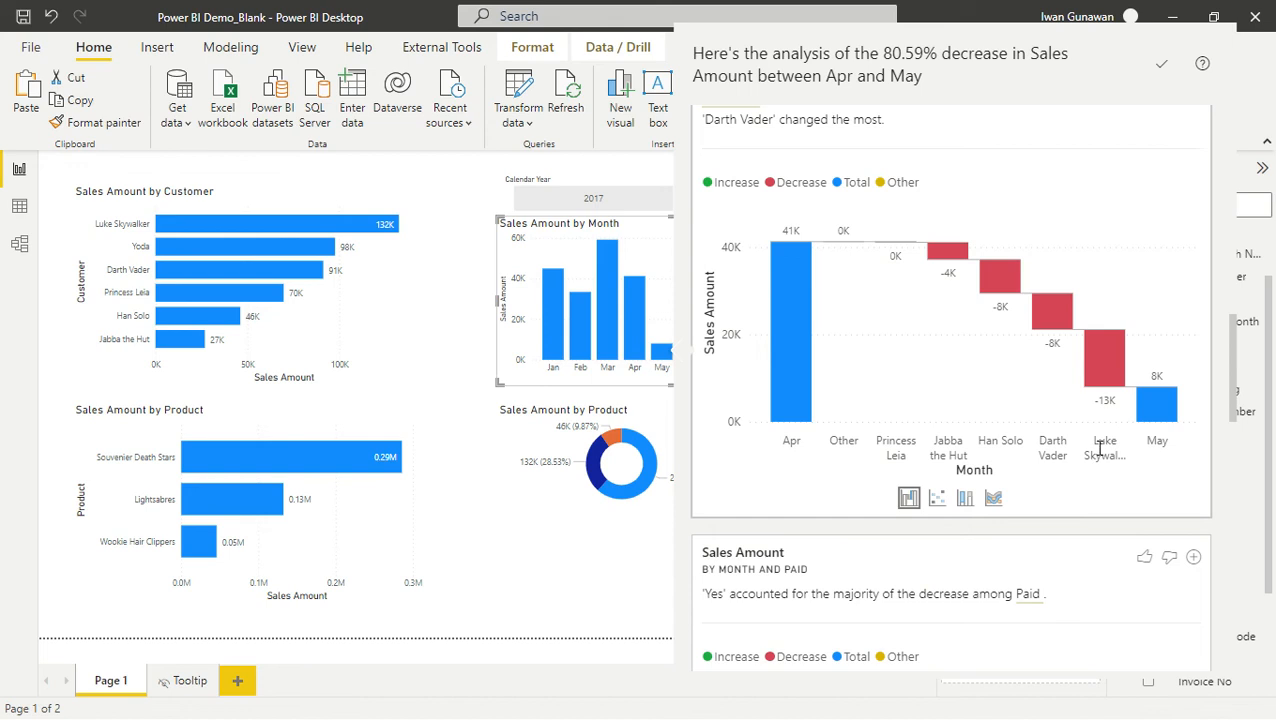
{"action": "mouse_move", "coordinate": [1103, 377]}
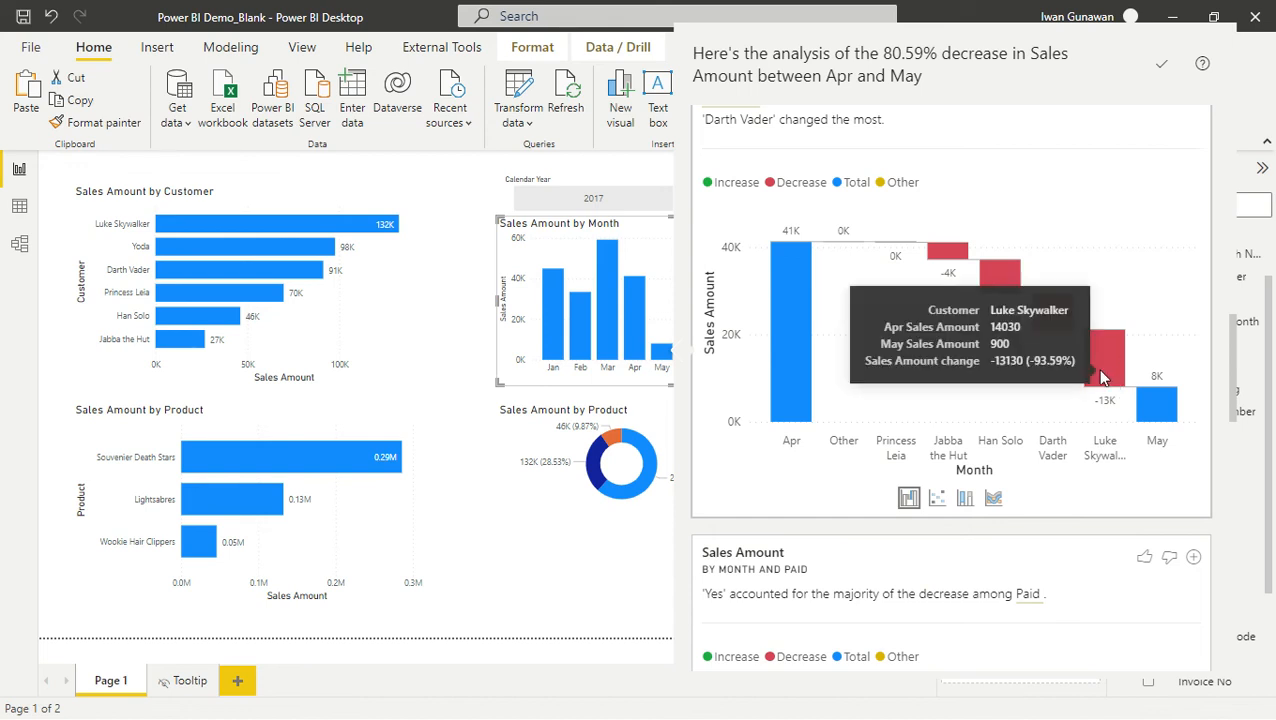
{"action": "scroll", "coordinate": [1127, 214], "scroll_direction": "up", "scroll_amount": 1}
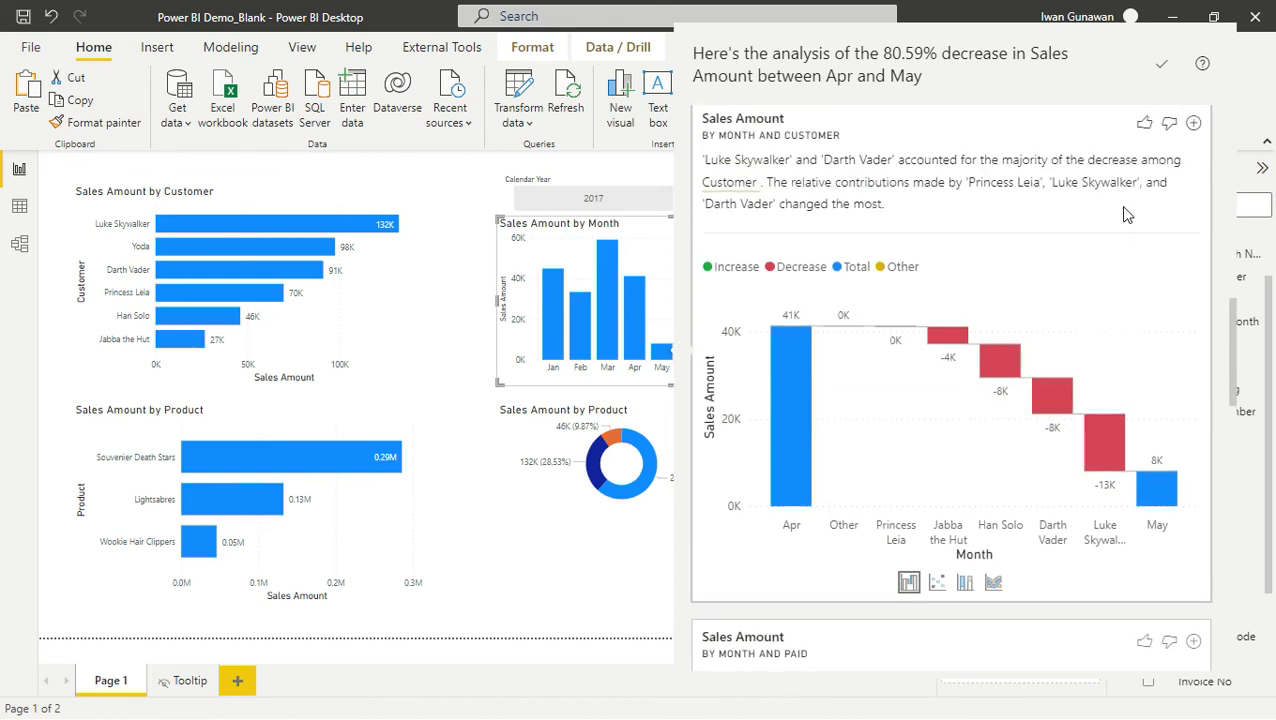
{"action": "left_click", "coordinate": [1193, 124]}
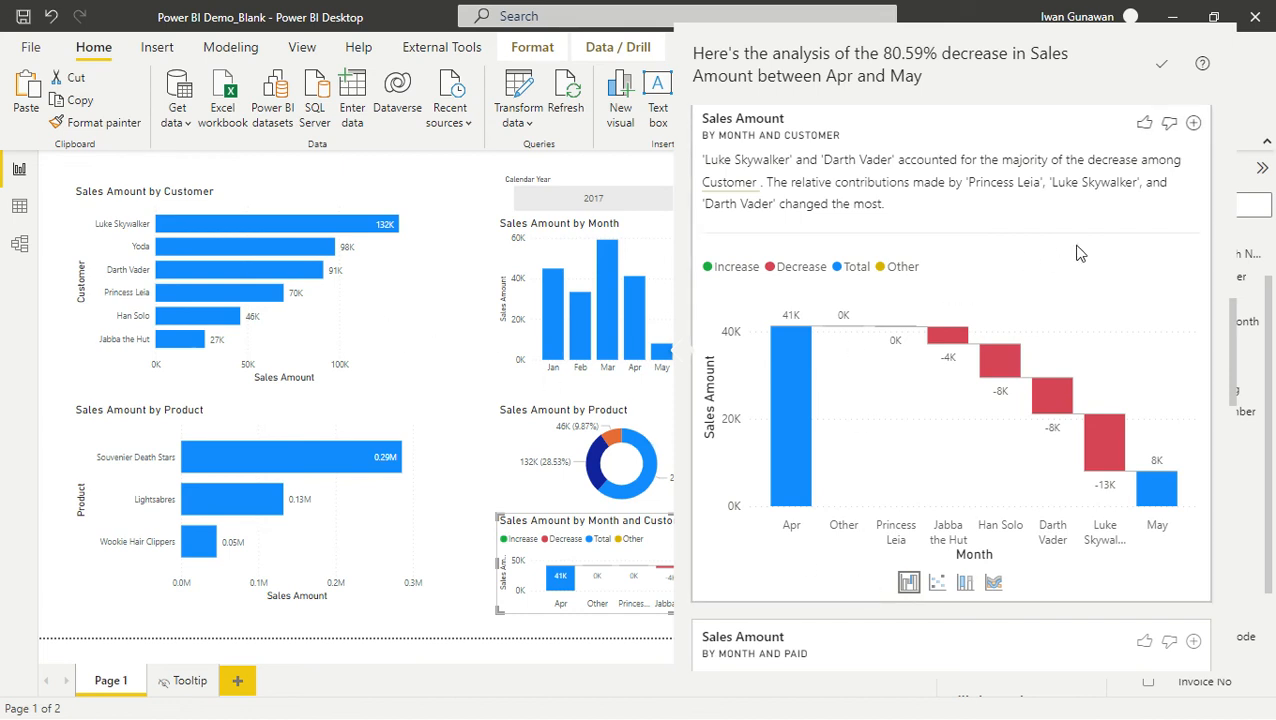
- Close the analysis and delete the extra copy of the waterfall chart that covers the Sales Amount by Customer chart
{"action": "left_click", "coordinate": [1194, 123]}
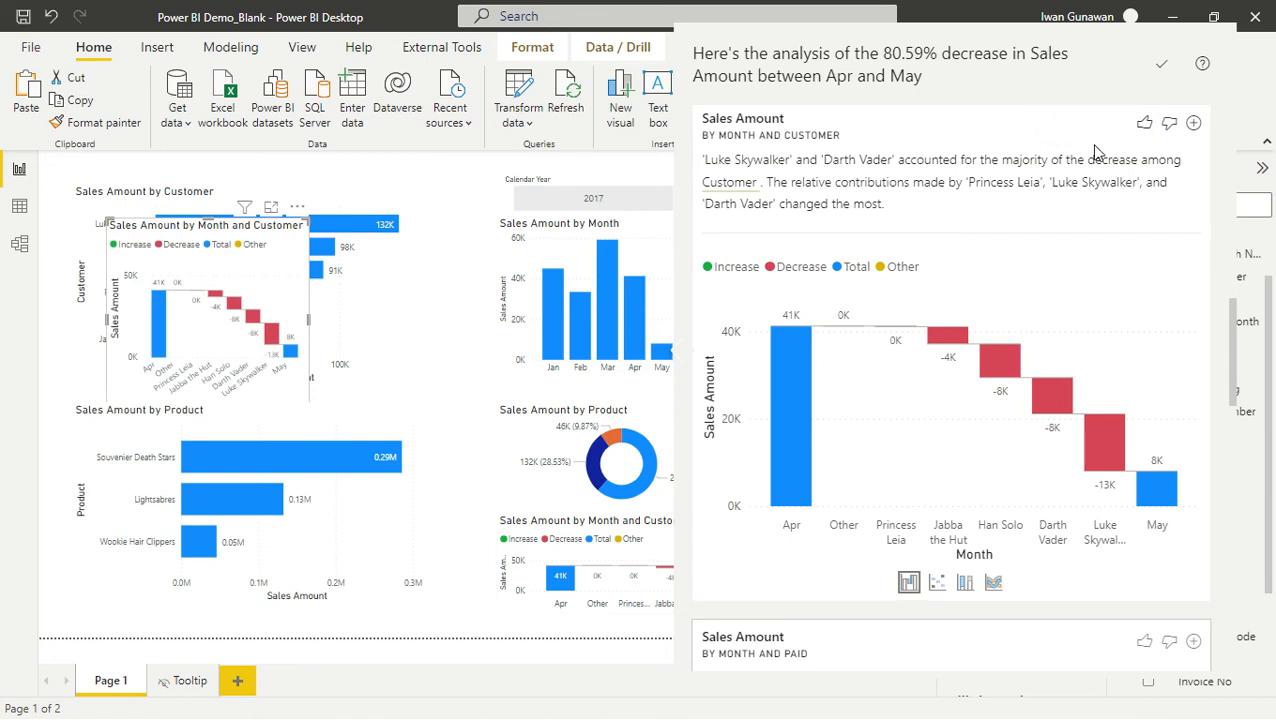
{"action": "left_click", "coordinate": [441, 313]}
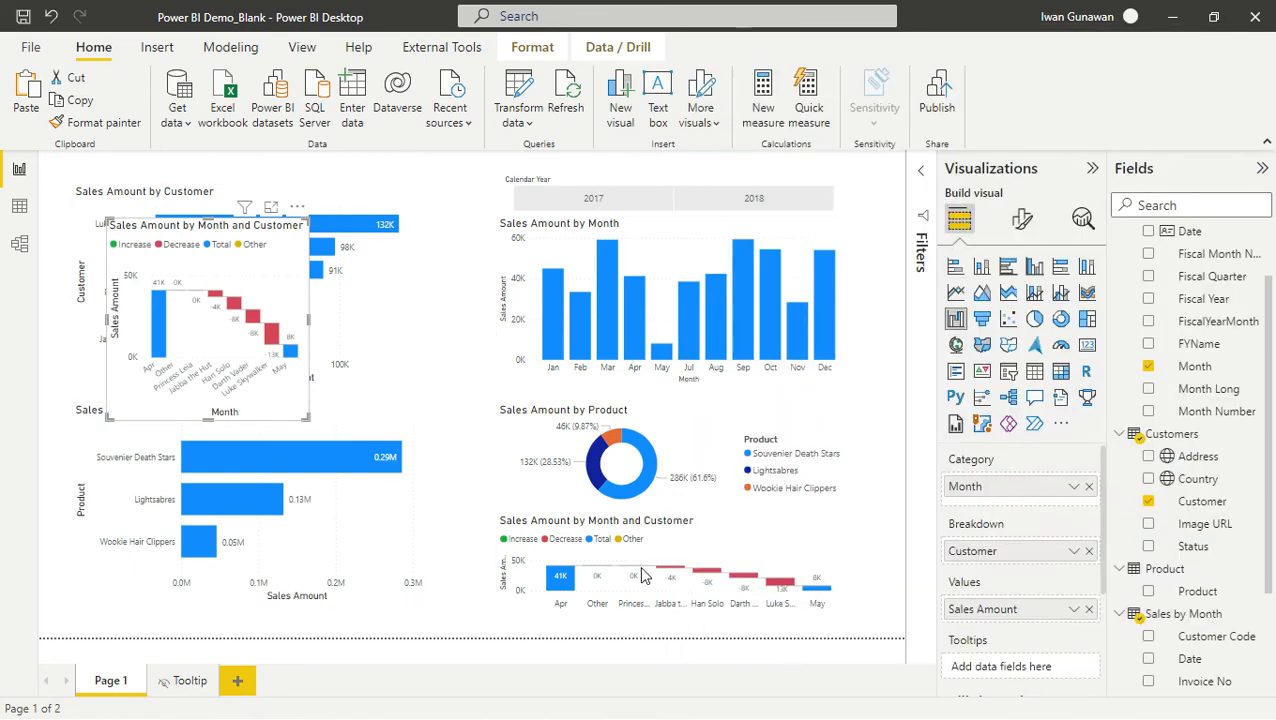
{"action": "left_click", "coordinate": [299, 345]}
{"action": "key", "text": "Delete"}
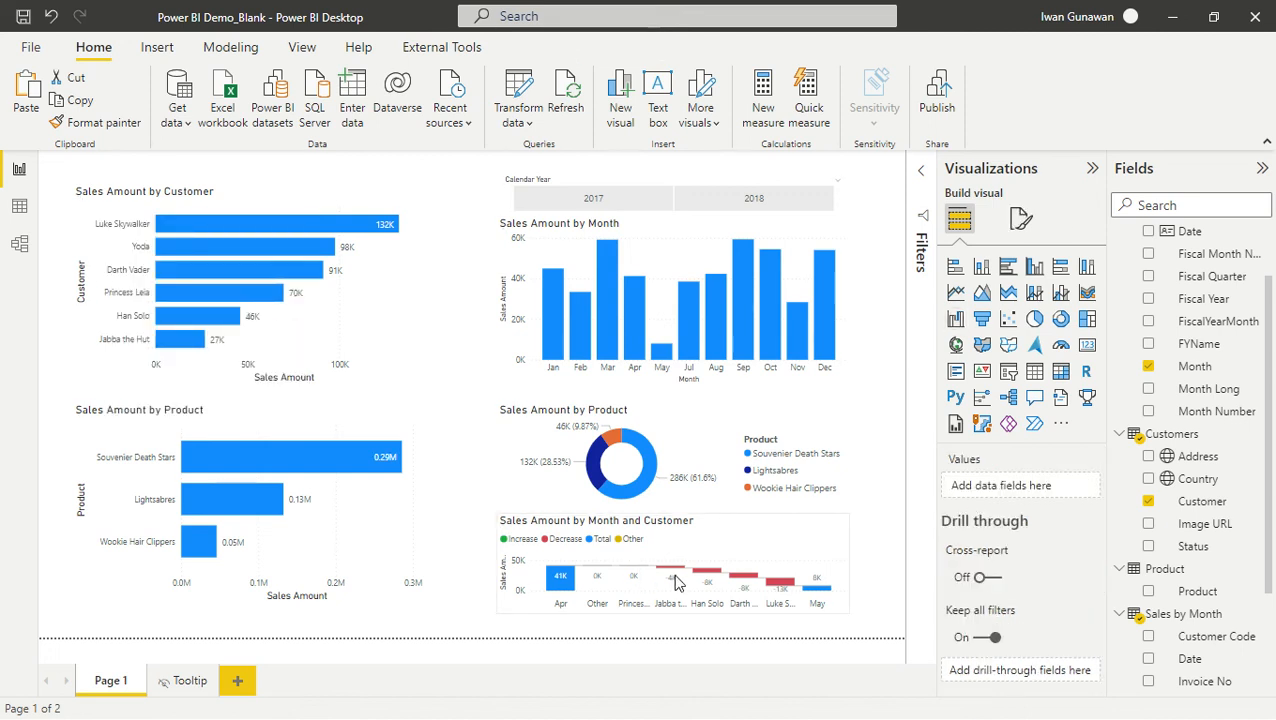
- Shorten the Sales Amount by Month chart and move the Sales Amount by Product donut chart up directly below it
{"action": "left_click", "coordinate": [705, 541]}
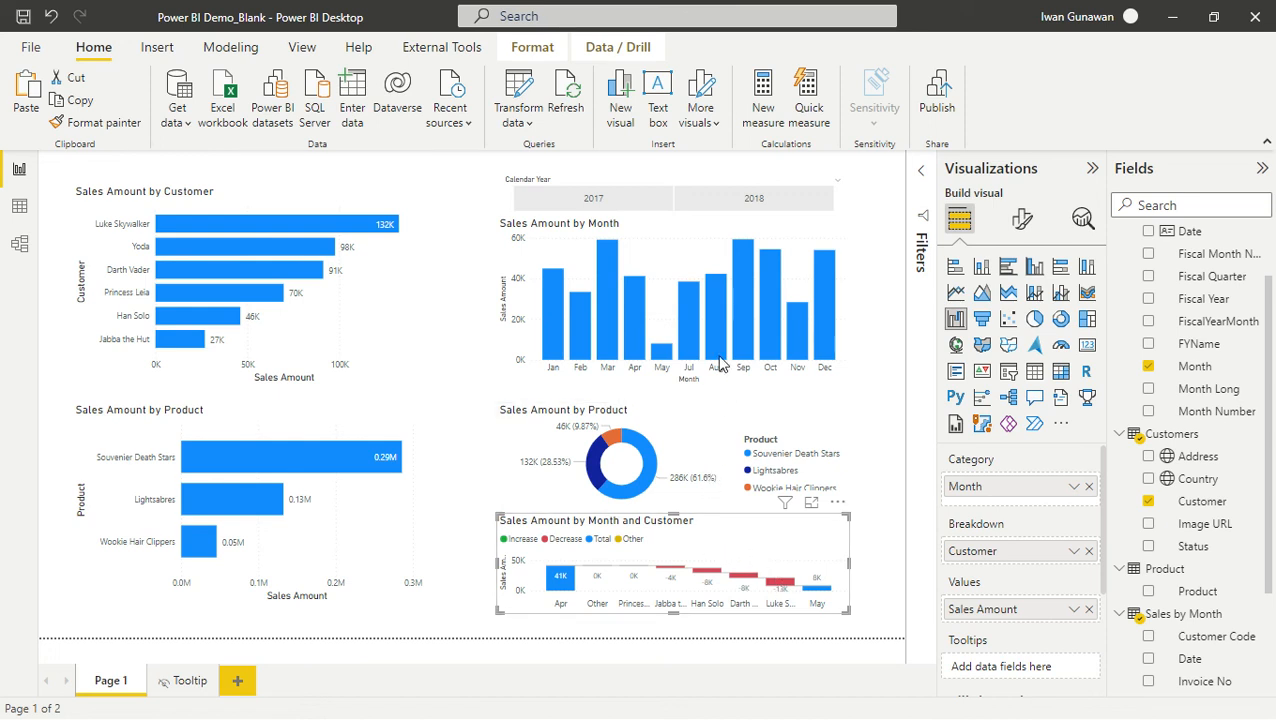
{"action": "left_click", "coordinate": [680, 264]}
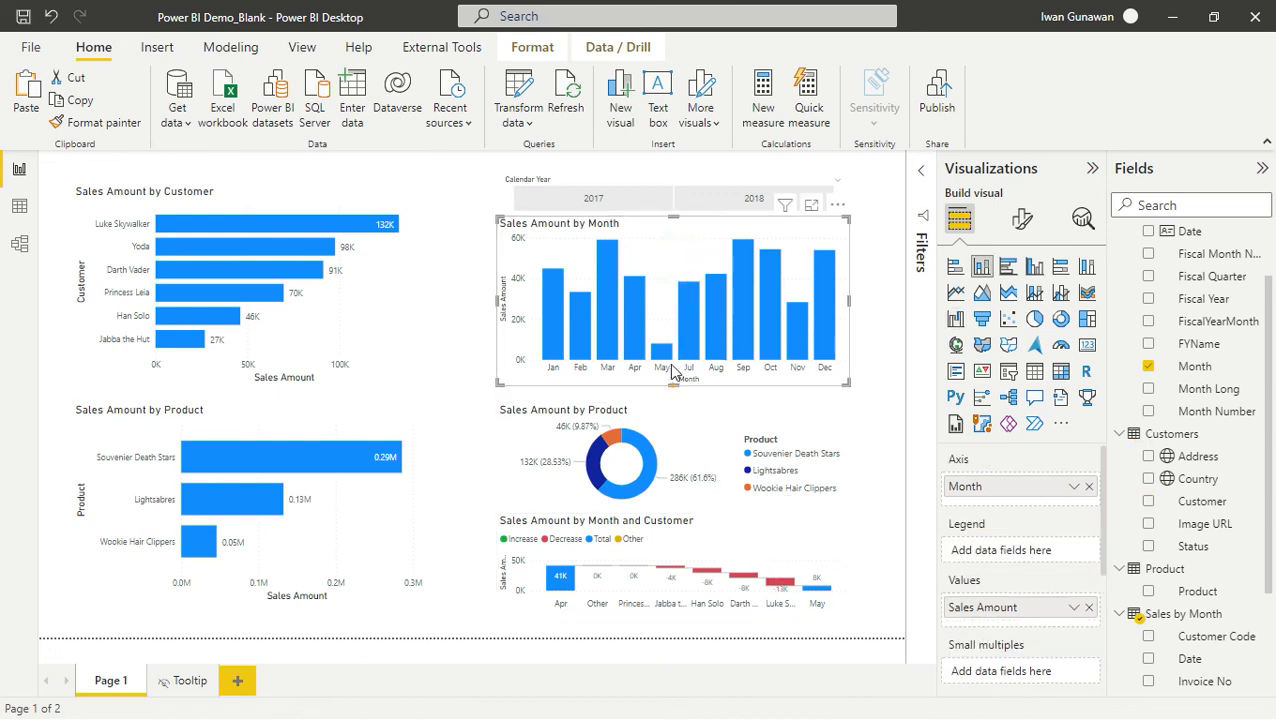
{"action": "left_click_drag", "start_coordinate": [673, 383], "coordinate": [672, 311]}
{"action": "left_click_drag", "start_coordinate": [655, 423], "coordinate": [656, 342]}
- Enlarge the Sales Amount by Month and Customer waterfall chart upward to fill the gap below the donut chart, and deselect it
{"action": "left_click", "coordinate": [660, 528]}
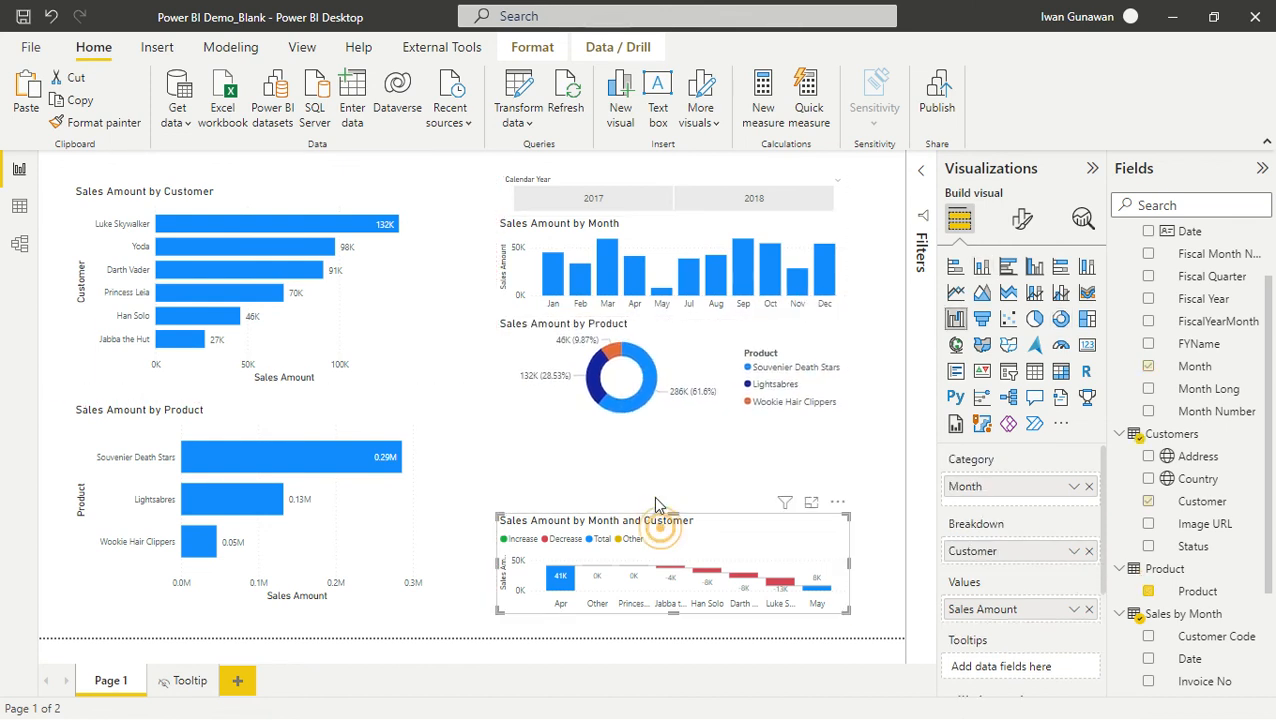
{"action": "left_click_drag", "start_coordinate": [673, 515], "coordinate": [675, 452]}
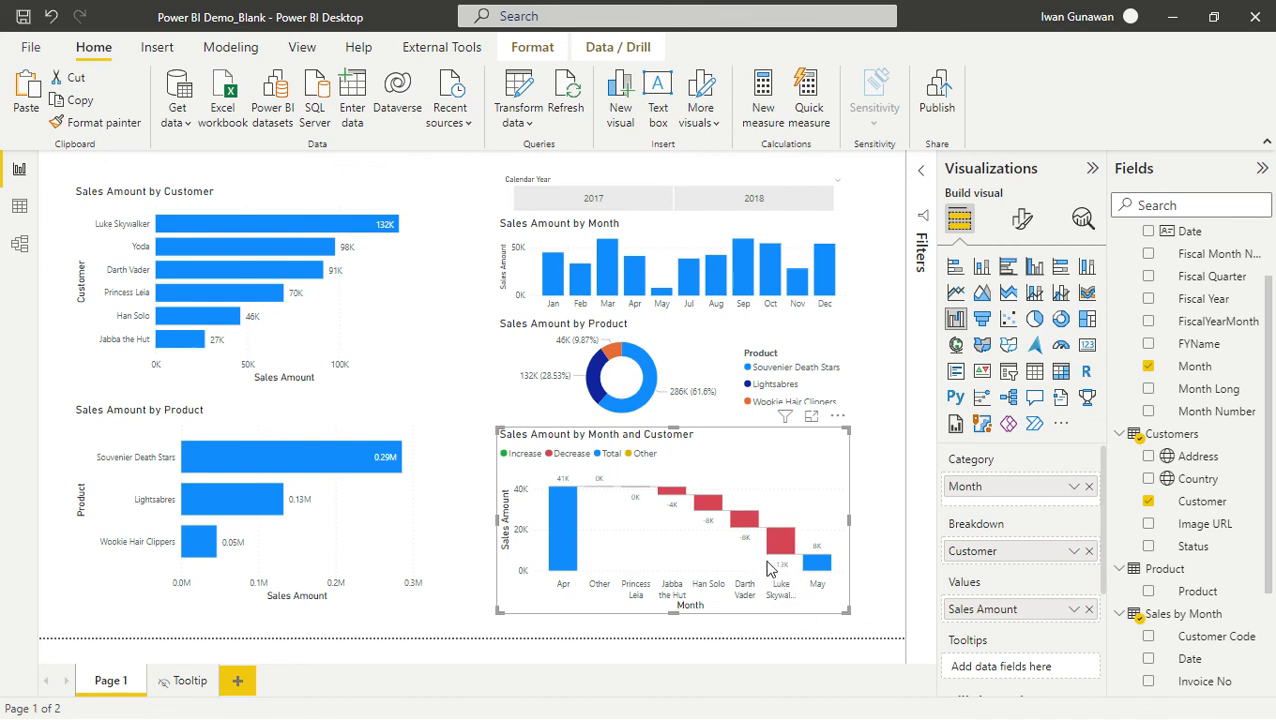
{"action": "mouse_move", "coordinate": [785, 562]}
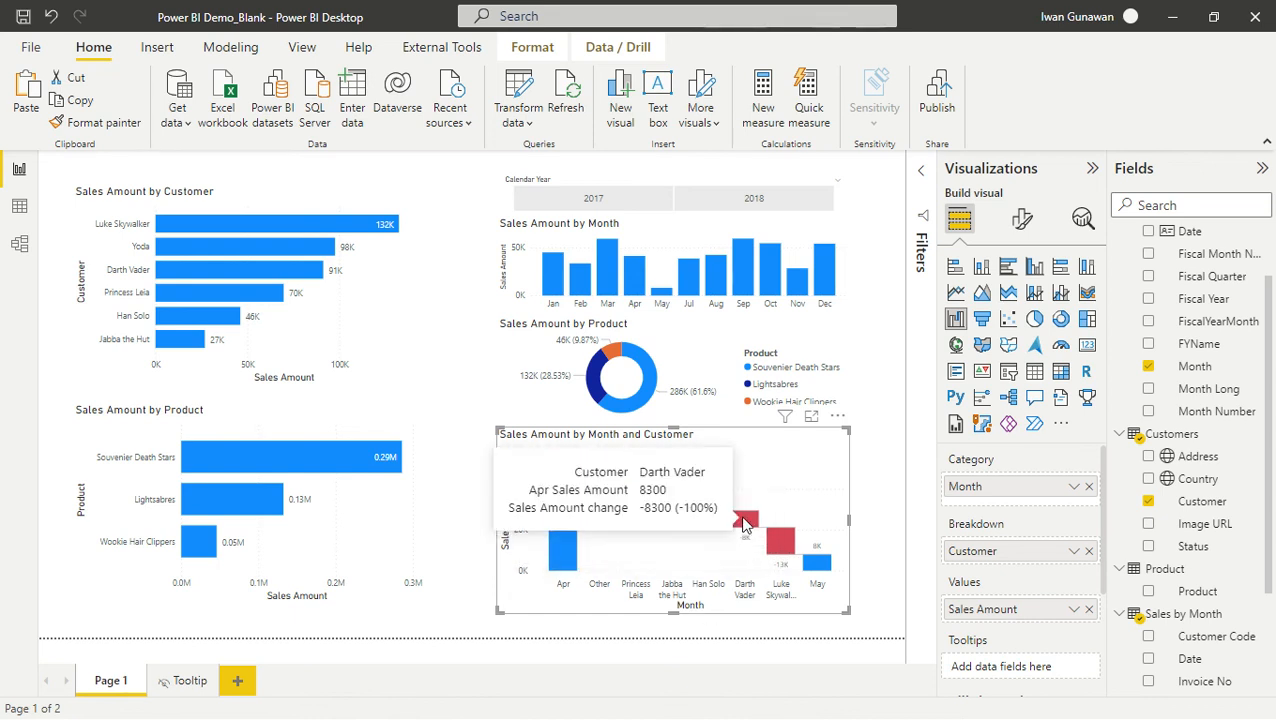
{"action": "left_click", "coordinate": [881, 535]}
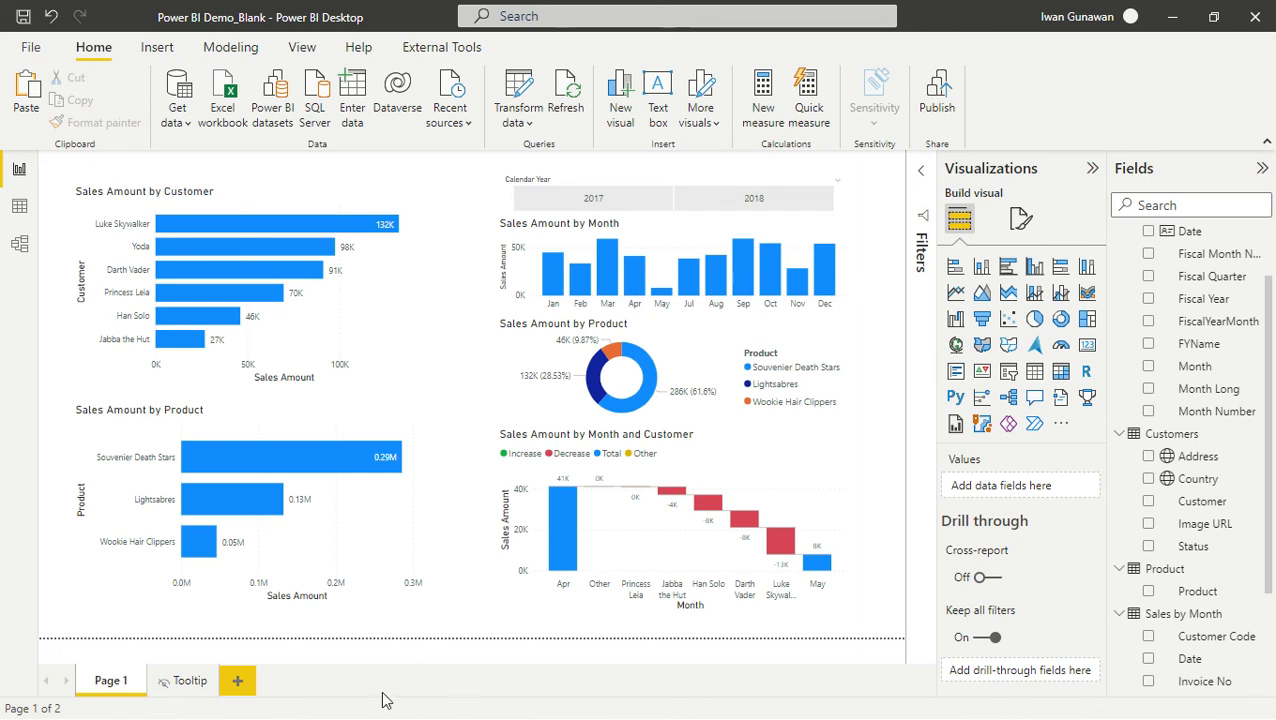
- Switch to File Explorer and move 11 May 2018.xlsx out of the Sales by Month folder into the What is Power BI folder
{"action": "key", "text": "super"}
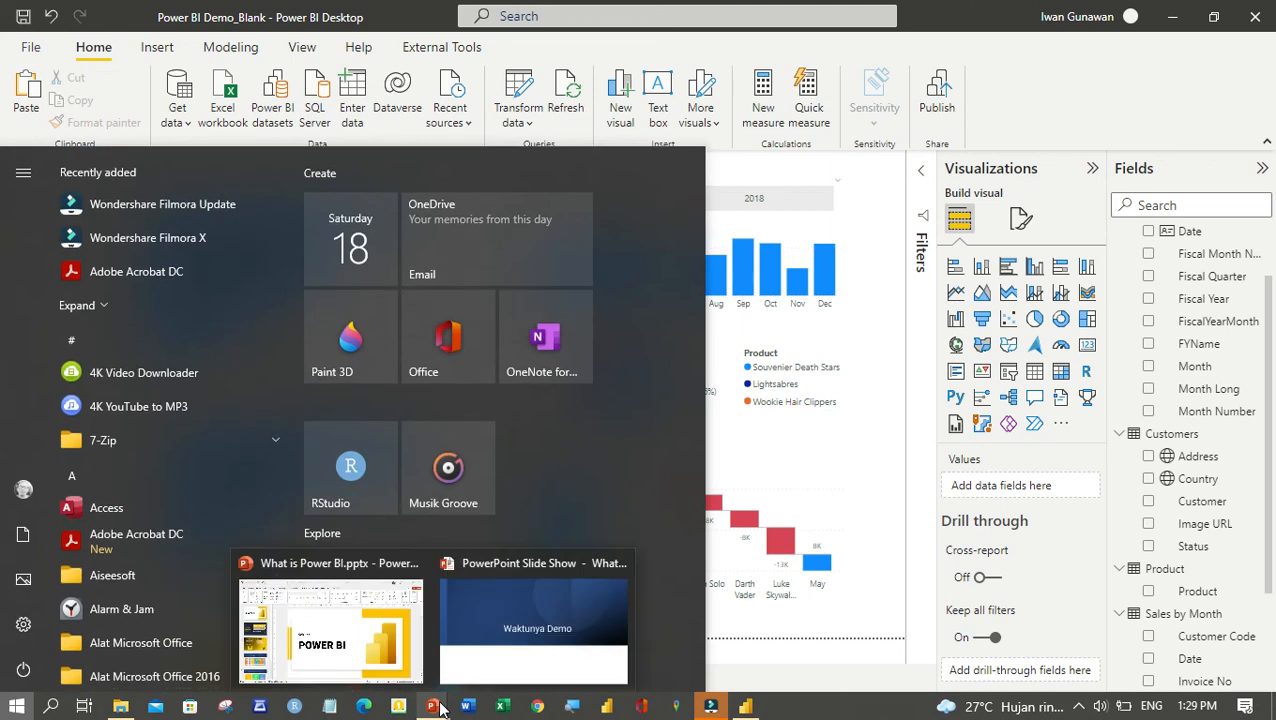
{"action": "left_click", "coordinate": [148, 708]}
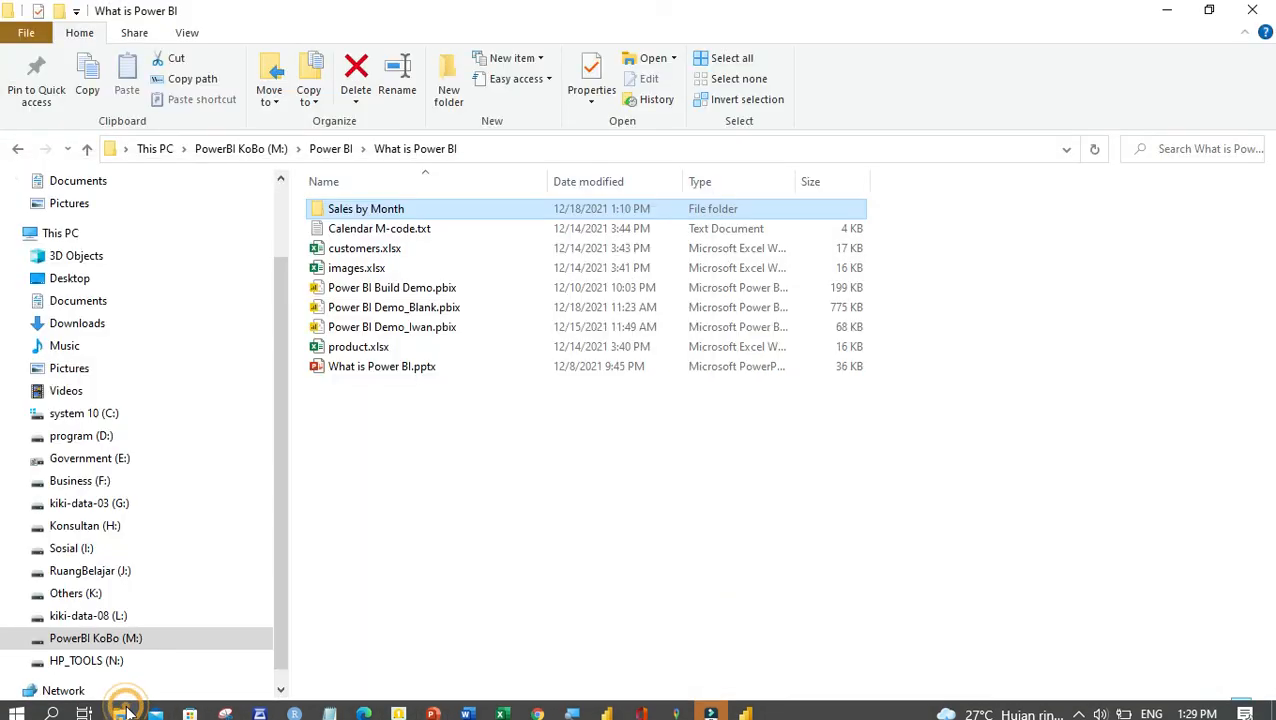
{"action": "double_click", "coordinate": [366, 210]}
{"action": "left_click", "coordinate": [379, 413]}
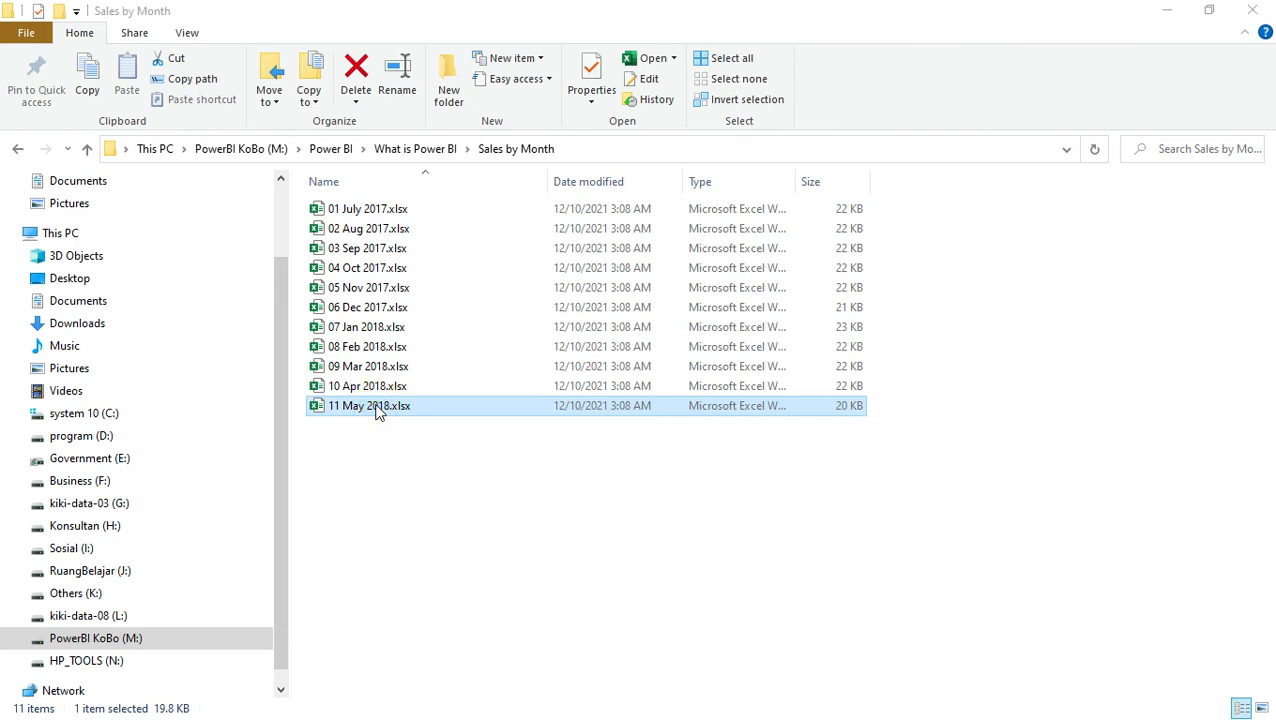
{"action": "key", "text": "Delete"}
{"action": "left_click", "coordinate": [408, 149]}
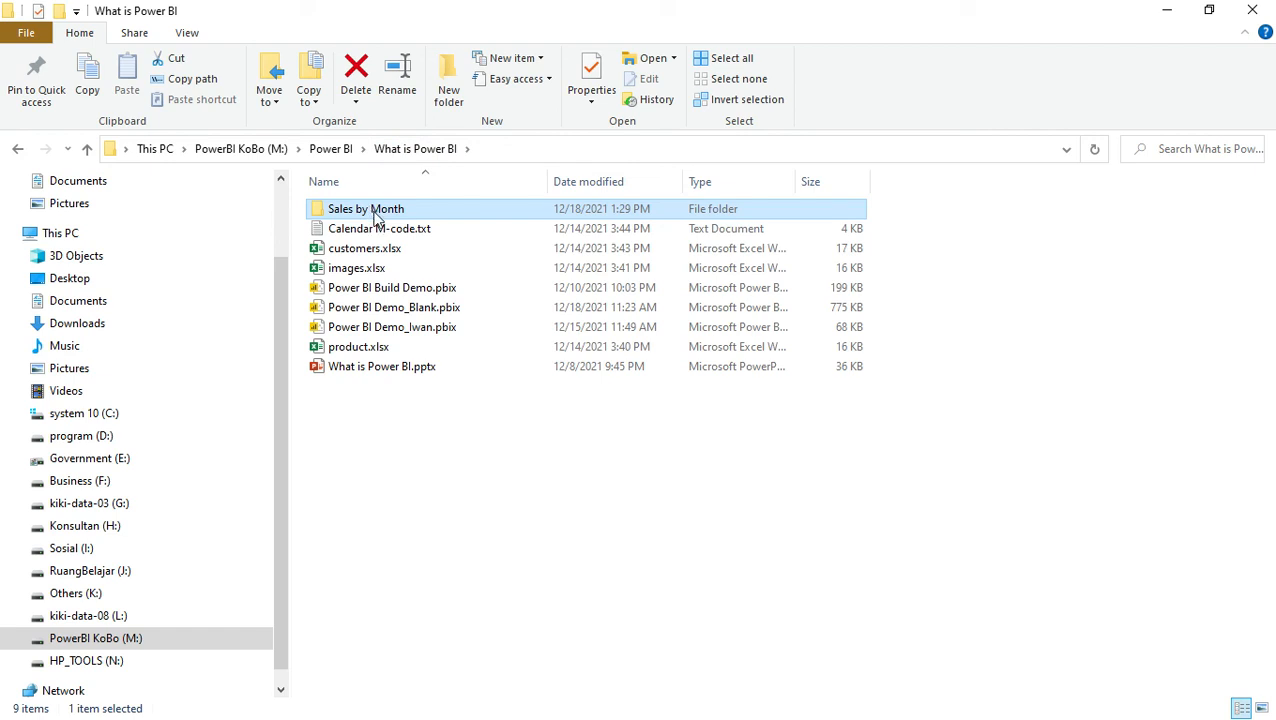
{"action": "double_click", "coordinate": [368, 216]}
{"action": "left_click", "coordinate": [377, 407]}
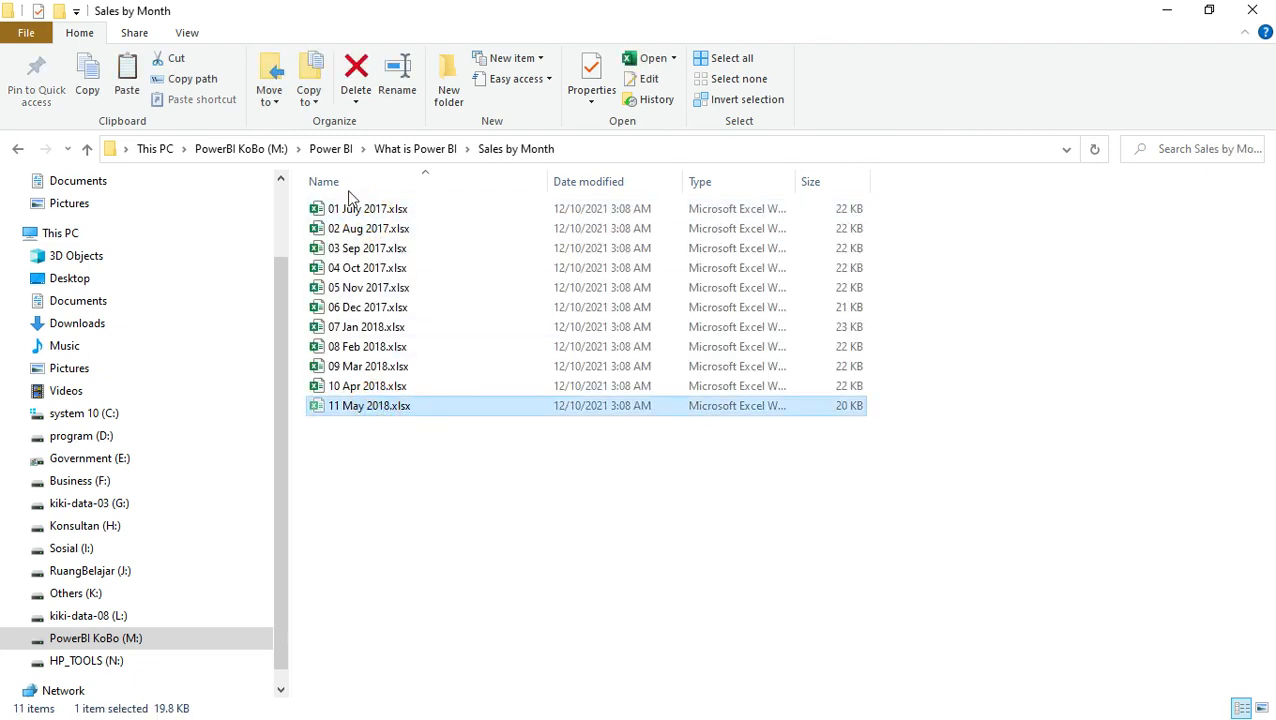
{"action": "left_click", "coordinate": [415, 148]}
{"action": "key", "text": "ctrl+v"}
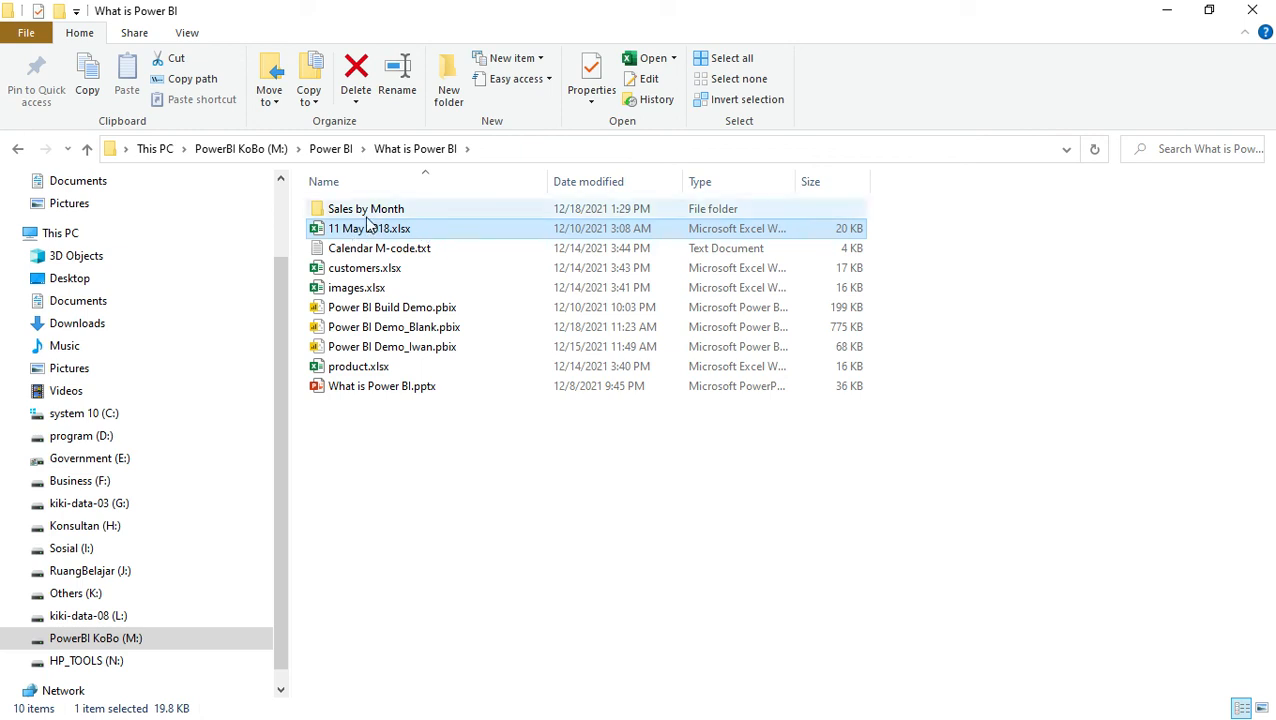
- Switch back to Power BI Desktop, filter the Calendar Year slicer to 2018 and refresh the report data
{"action": "key", "text": "alt+Tab"}
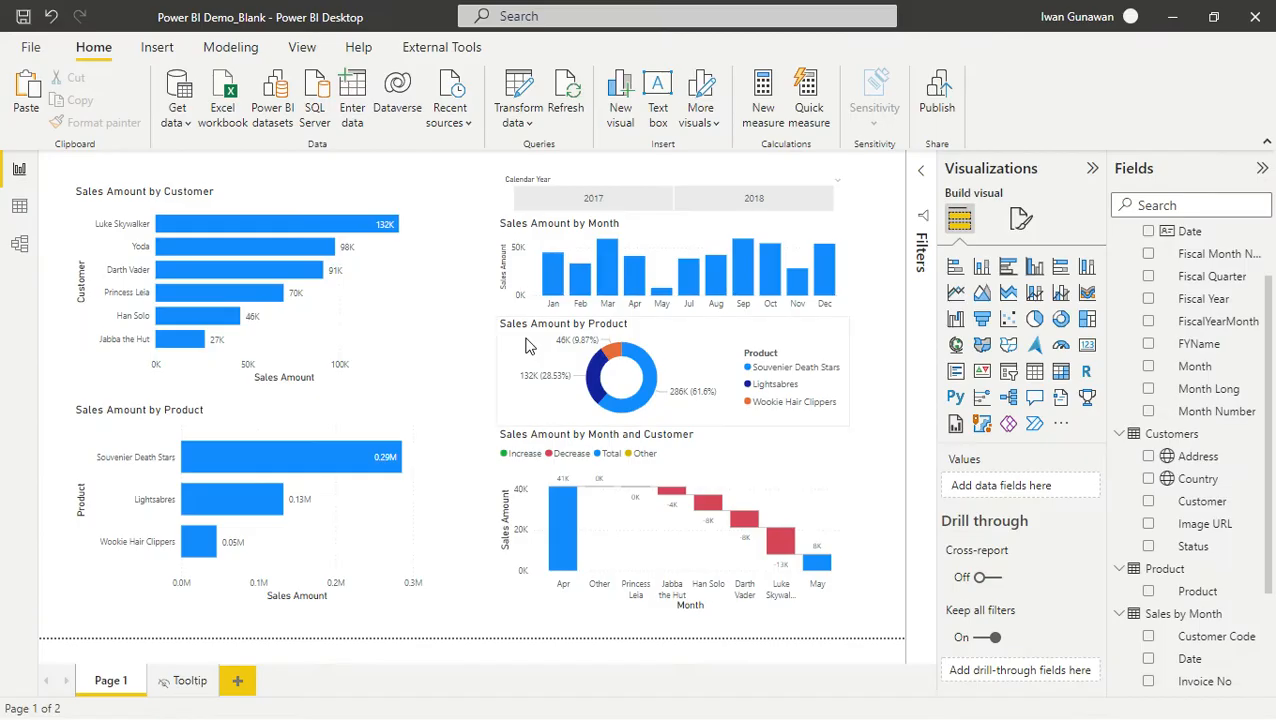
{"action": "left_click", "coordinate": [754, 199]}
{"action": "left_click", "coordinate": [566, 92]}
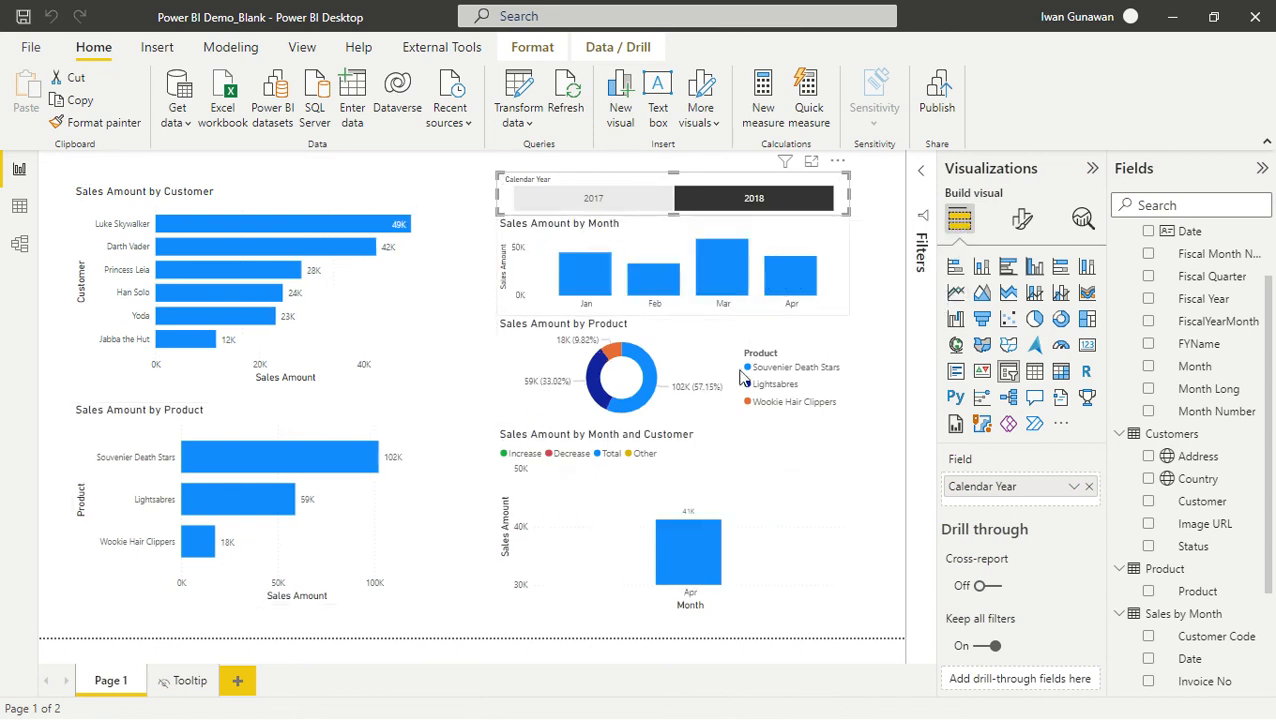
- Switch to File Explorer, move 11 May 2018.xlsx back into the Sales by Month folder and open that folder
{"action": "key", "text": "alt+Tab"}
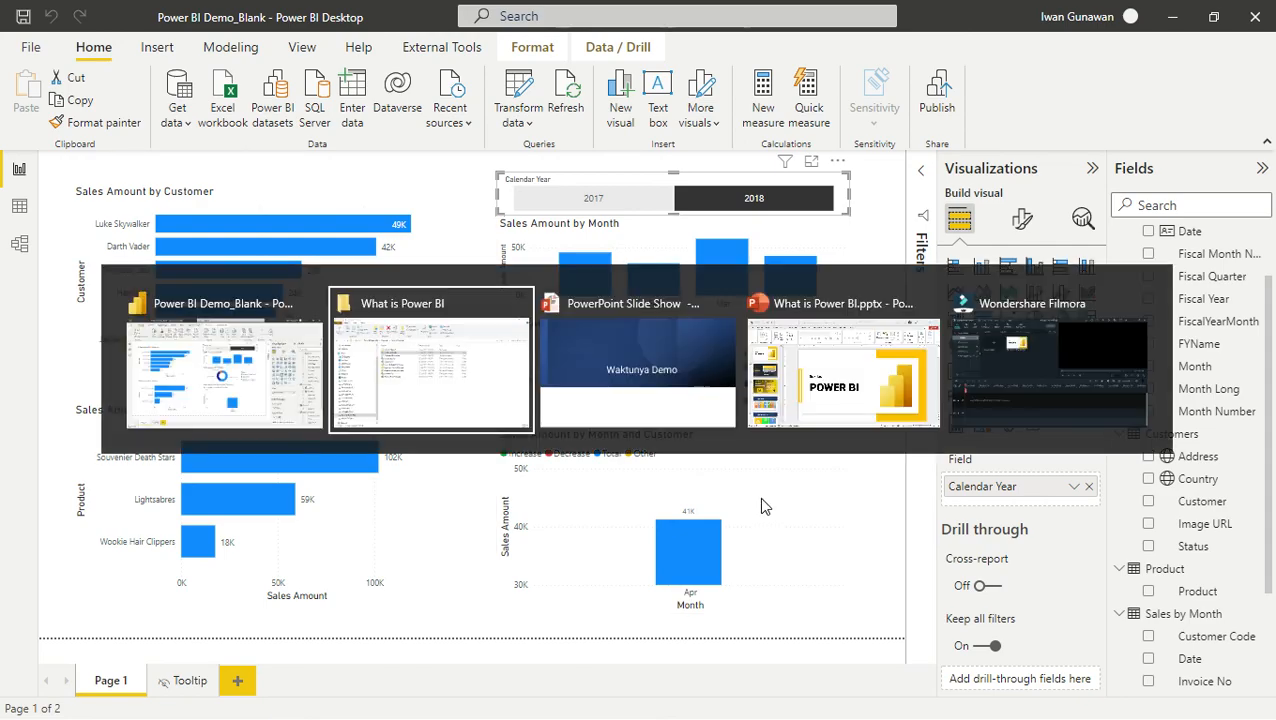
{"action": "left_click_drag", "start_coordinate": [373, 237], "coordinate": [413, 208]}
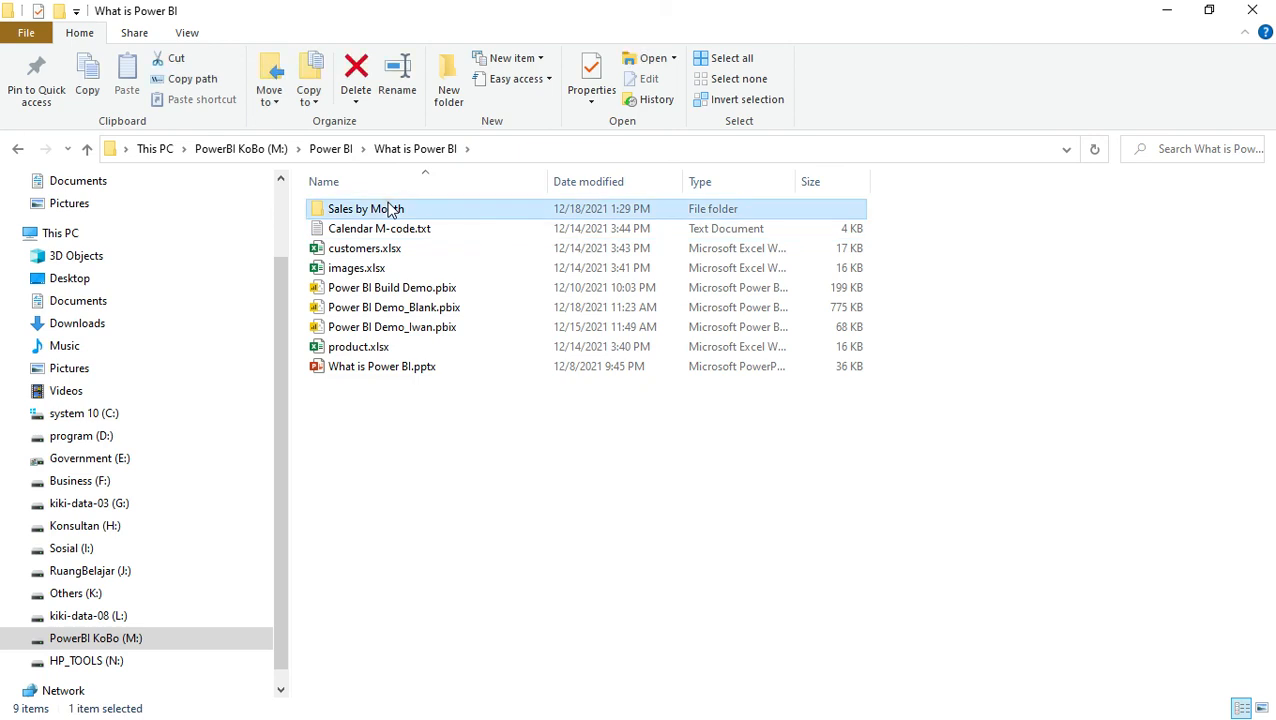
{"action": "double_click", "coordinate": [382, 207]}
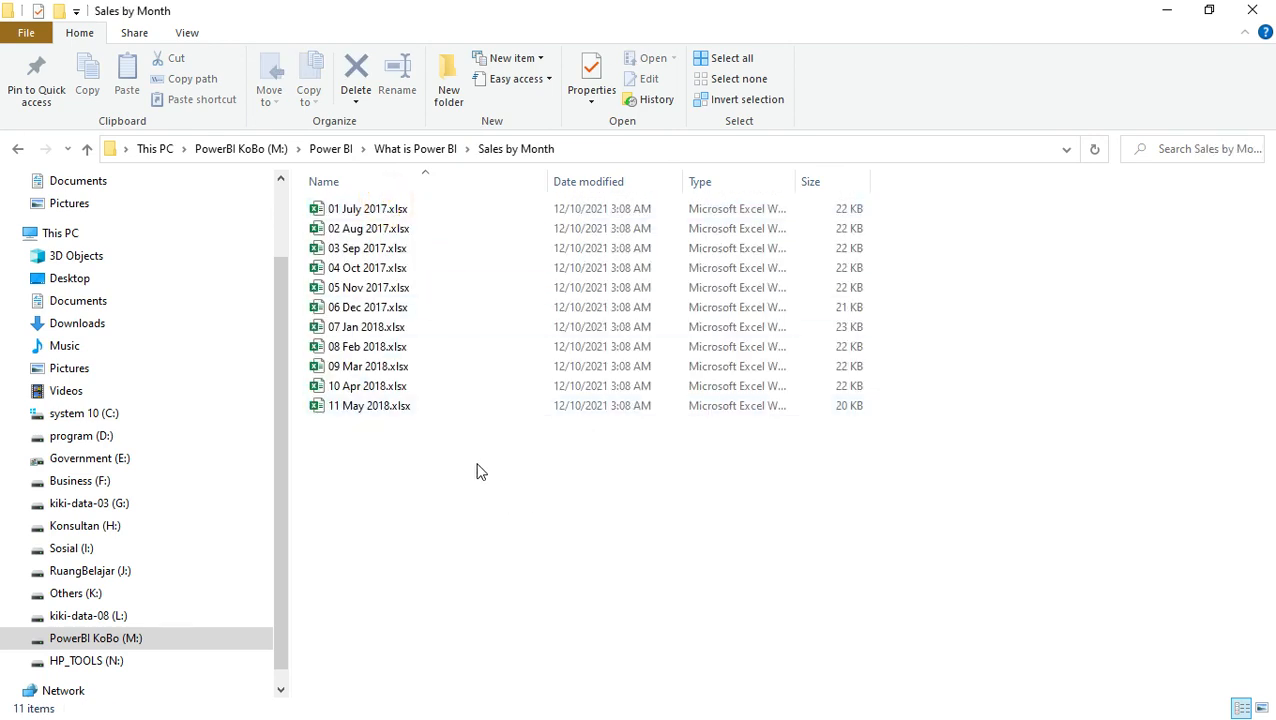
- Return to Power BI Desktop, refresh the data to reload the May 2018 file, and leave no visual selected
{"action": "key", "text": "alt+Tab"}
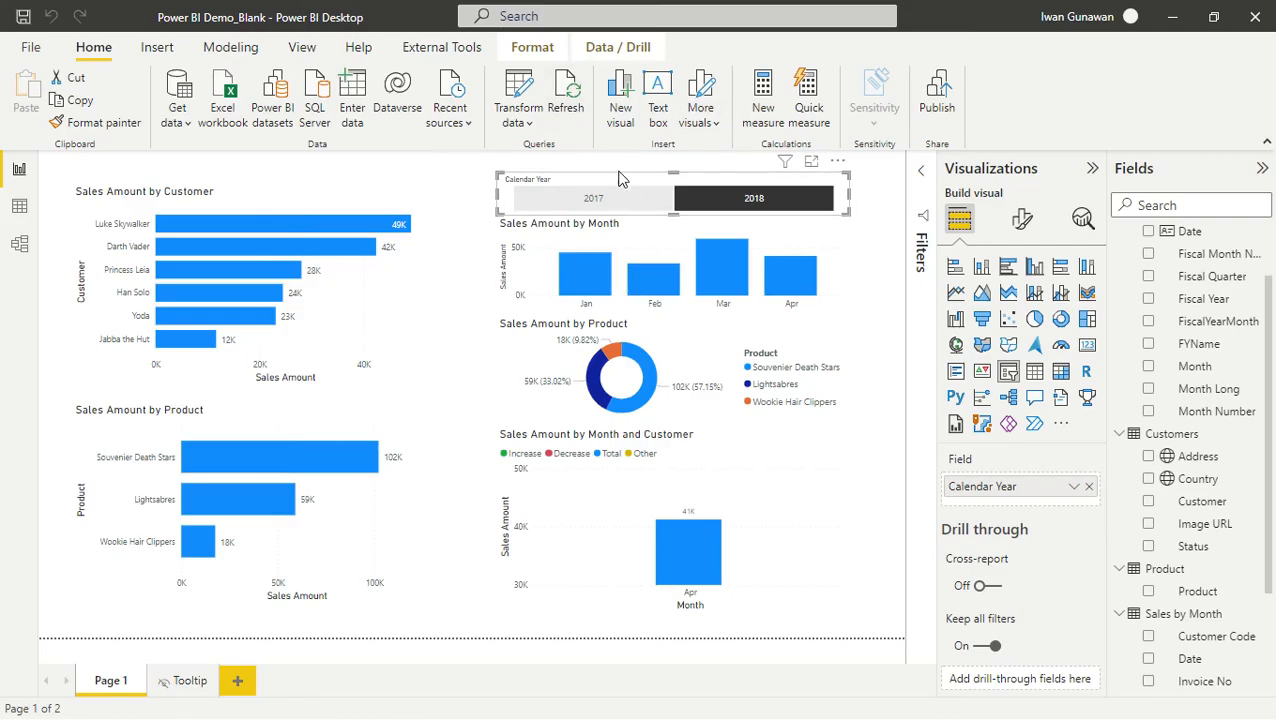
{"action": "left_click", "coordinate": [574, 97]}
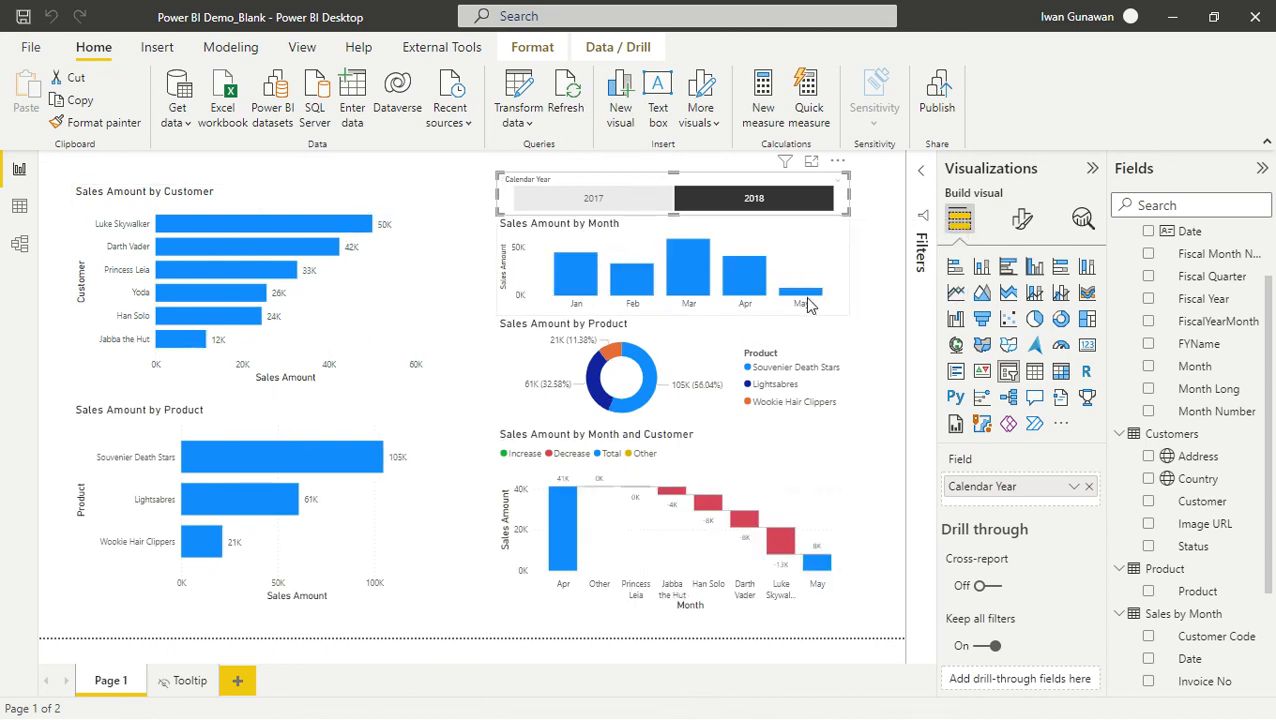
{"action": "left_click", "coordinate": [884, 300]}
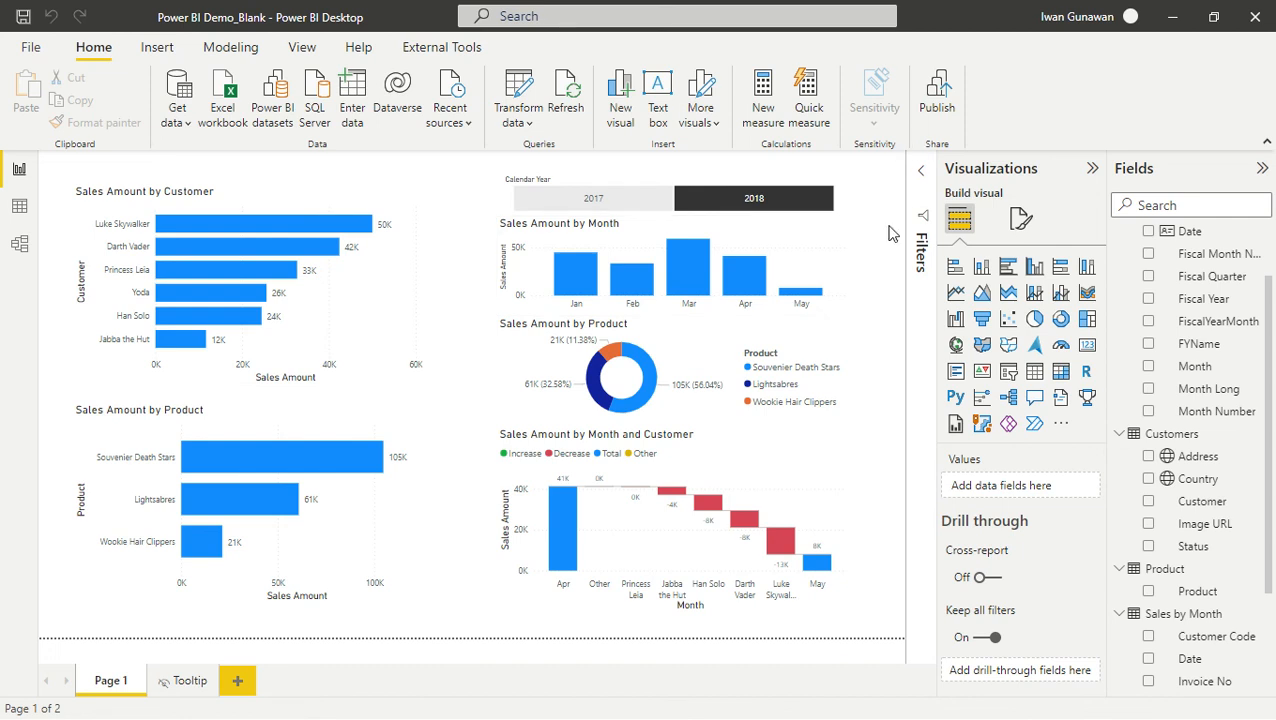
- Save the report and publish it to My workspace, replacing the existing Power BI Demo_Blank dataset
{"action": "left_click", "coordinate": [937, 100]}
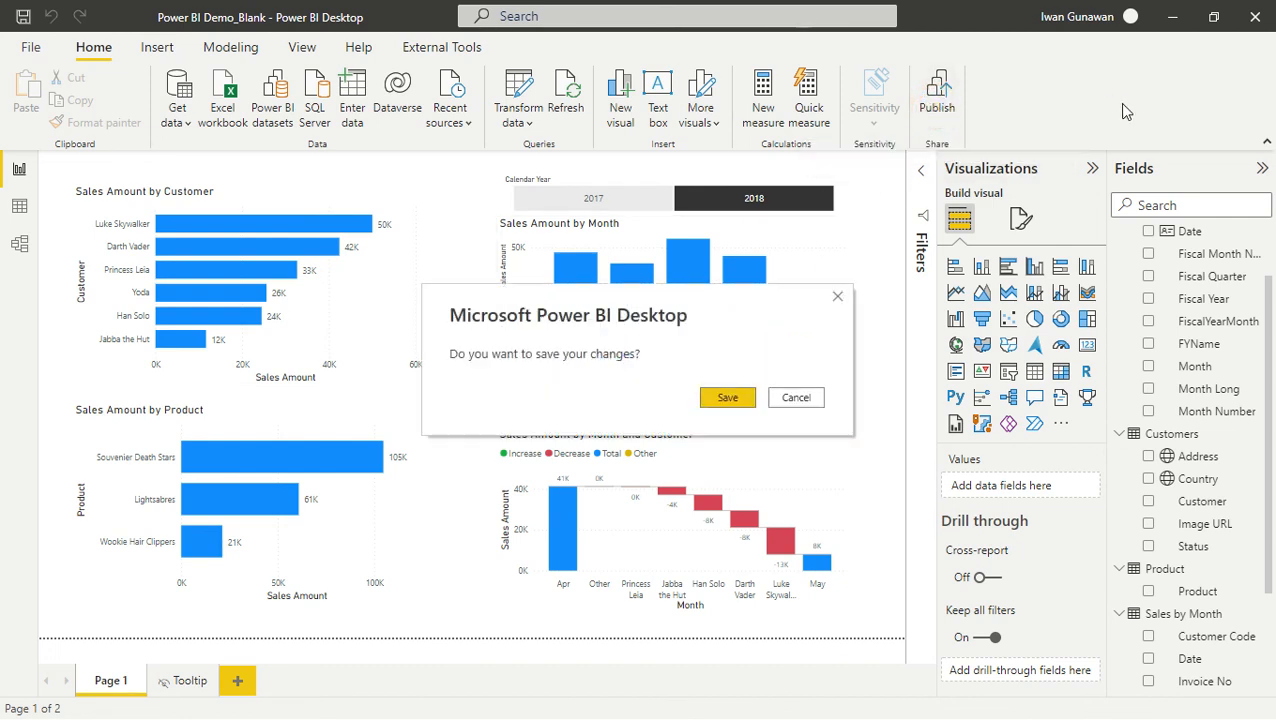
{"action": "left_click", "coordinate": [727, 399]}
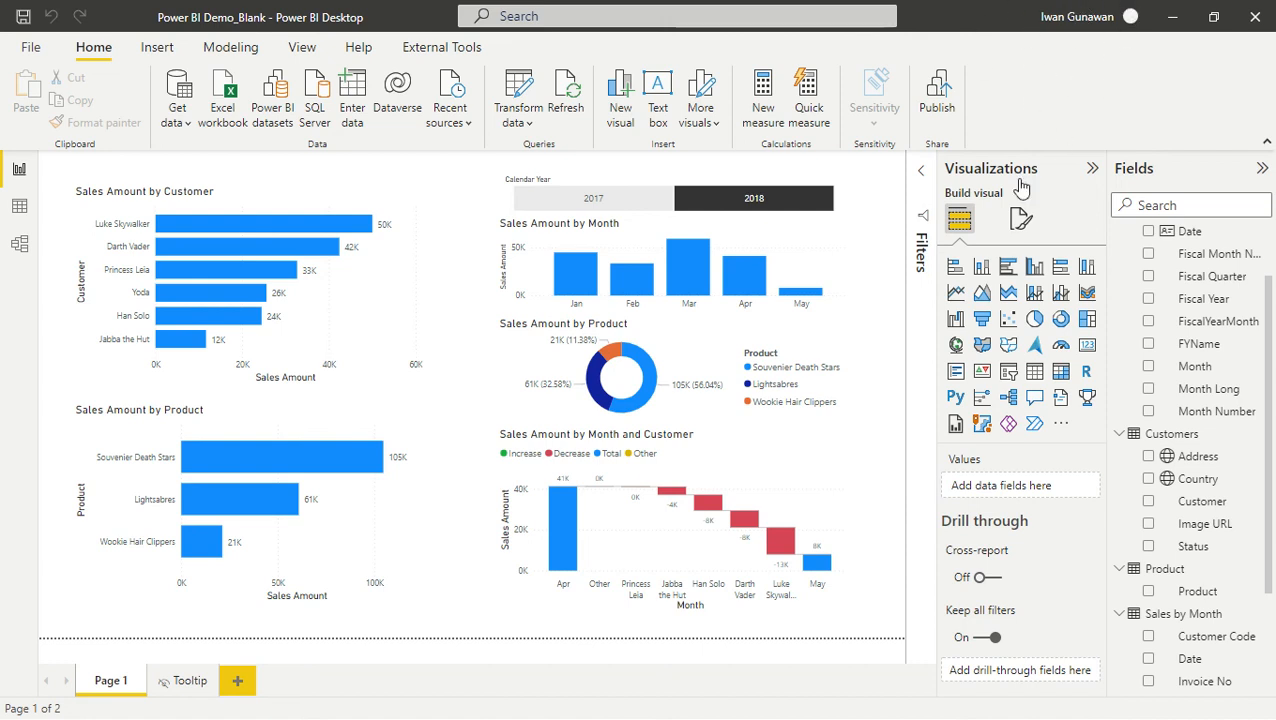
{"action": "left_click", "coordinate": [948, 116]}
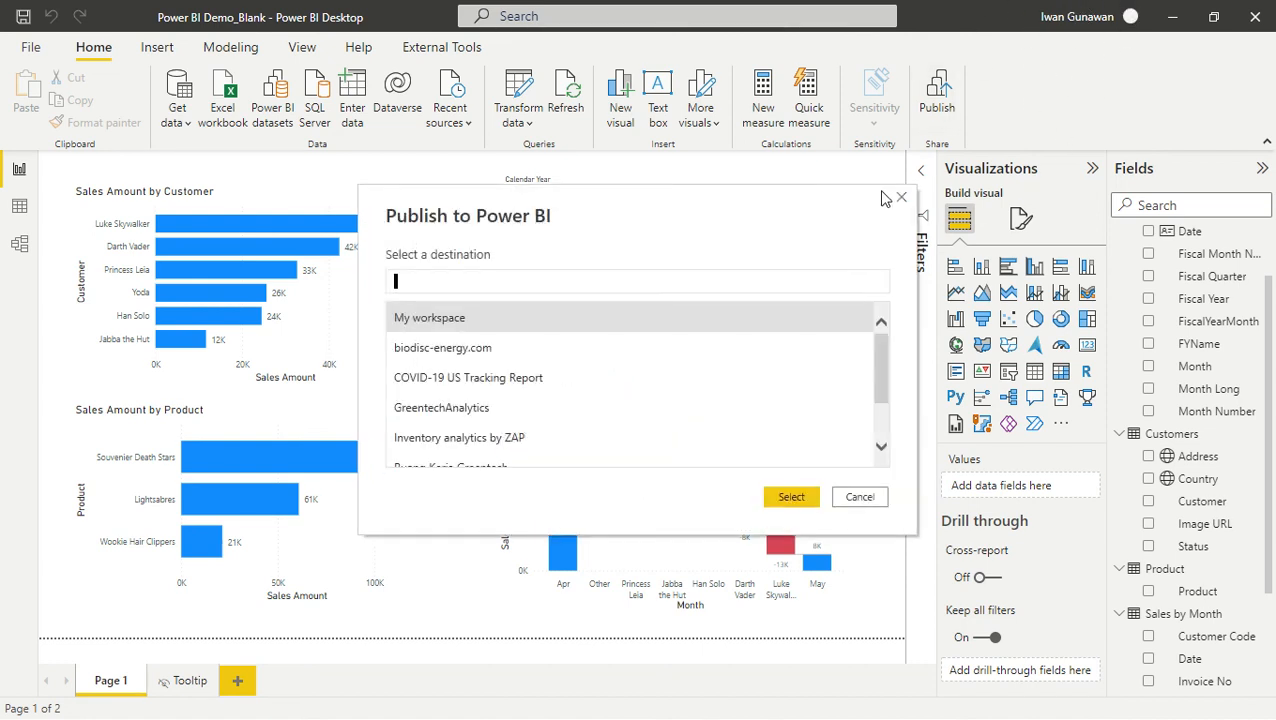
{"action": "left_click", "coordinate": [420, 316]}
{"action": "left_click", "coordinate": [791, 497]}
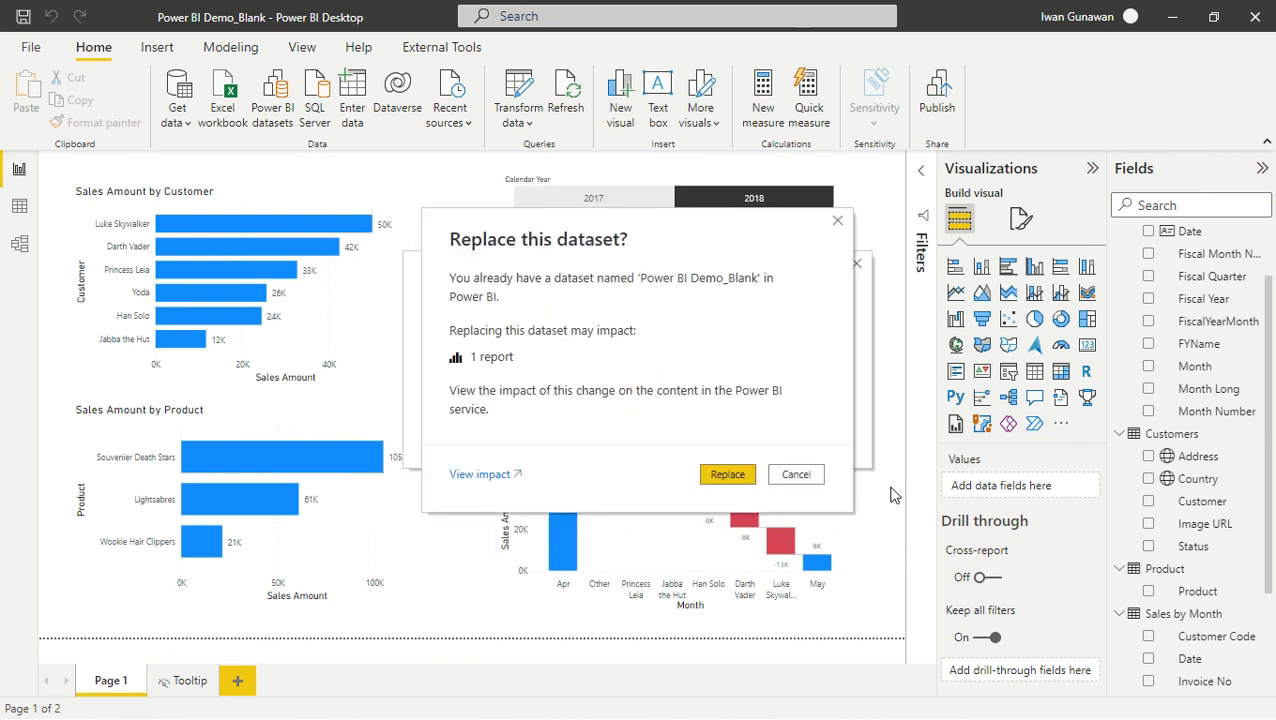
{"action": "left_click", "coordinate": [733, 476]}
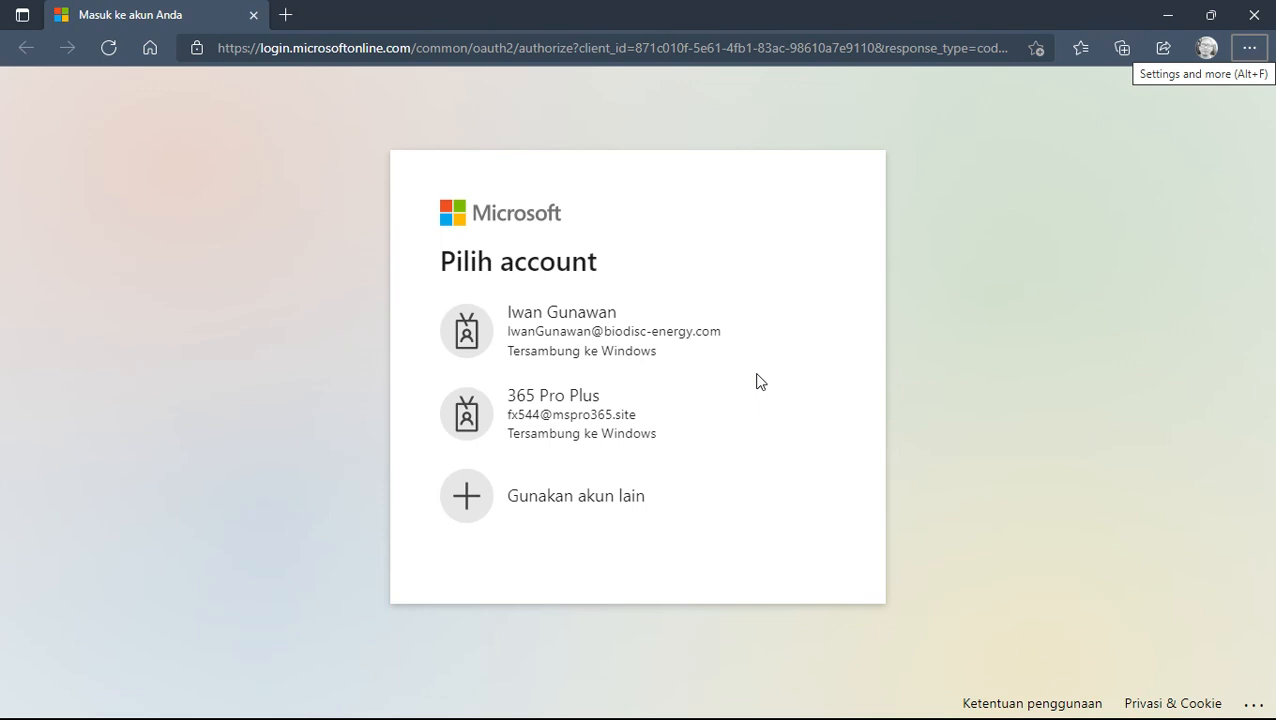
- Sign in to the Power BI service in the browser with the biodisc-energy work account and open the published report for editing
{"action": "left_click", "coordinate": [612, 336]}
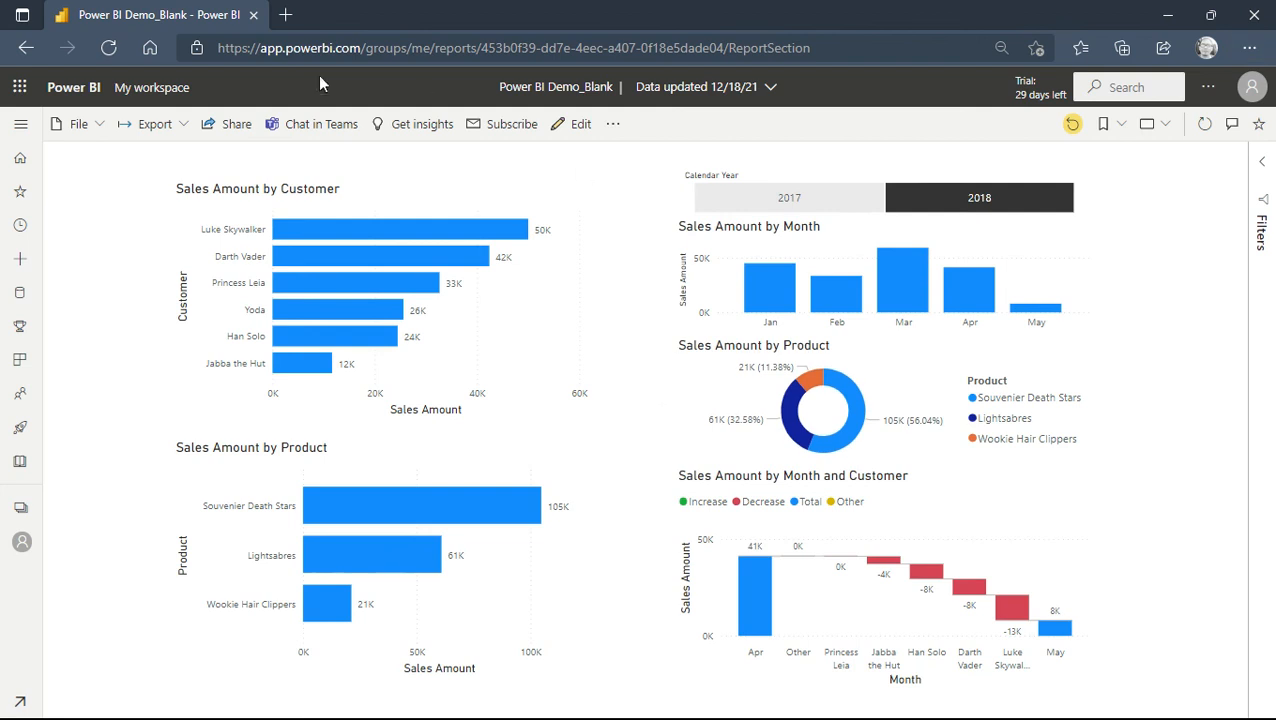
{"action": "left_click", "coordinate": [987, 195]}
{"action": "left_click", "coordinate": [580, 126]}
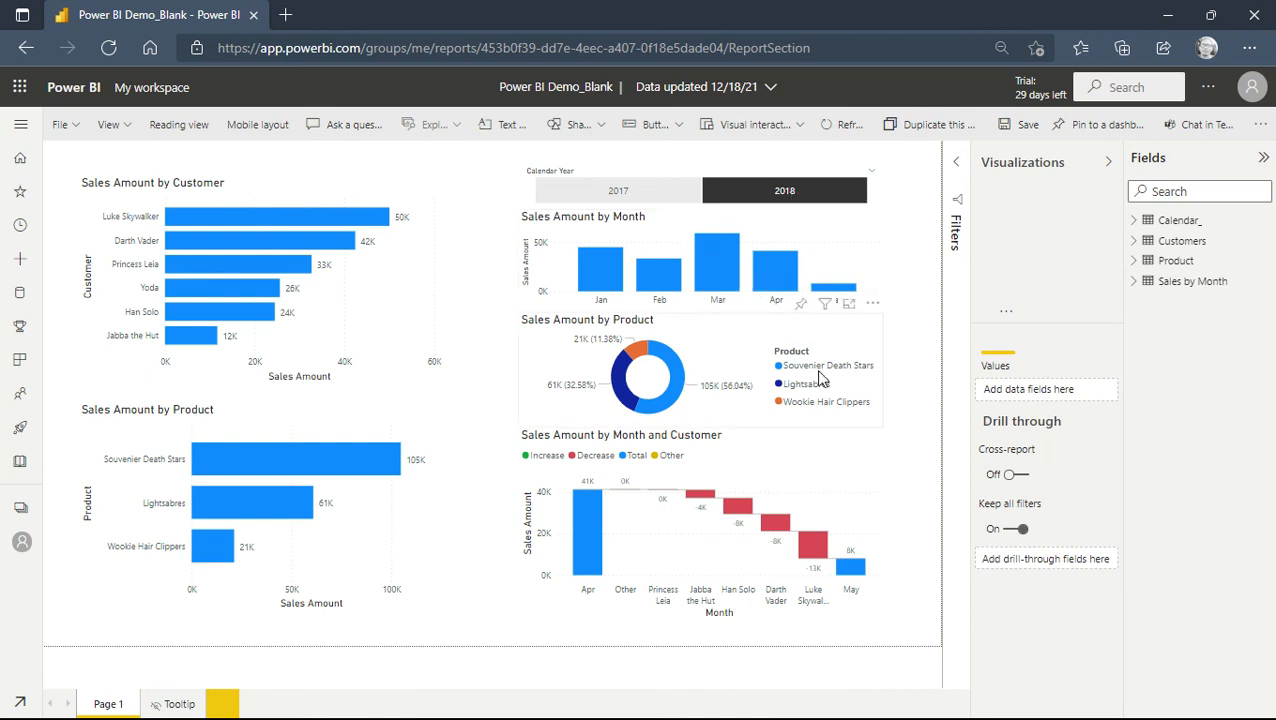
- Clear the 2018 Calendar Year filter and briefly cross-highlight the report by Luke Skywalker in the Sales Amount by Customer chart
{"action": "left_click", "coordinate": [766, 191]}
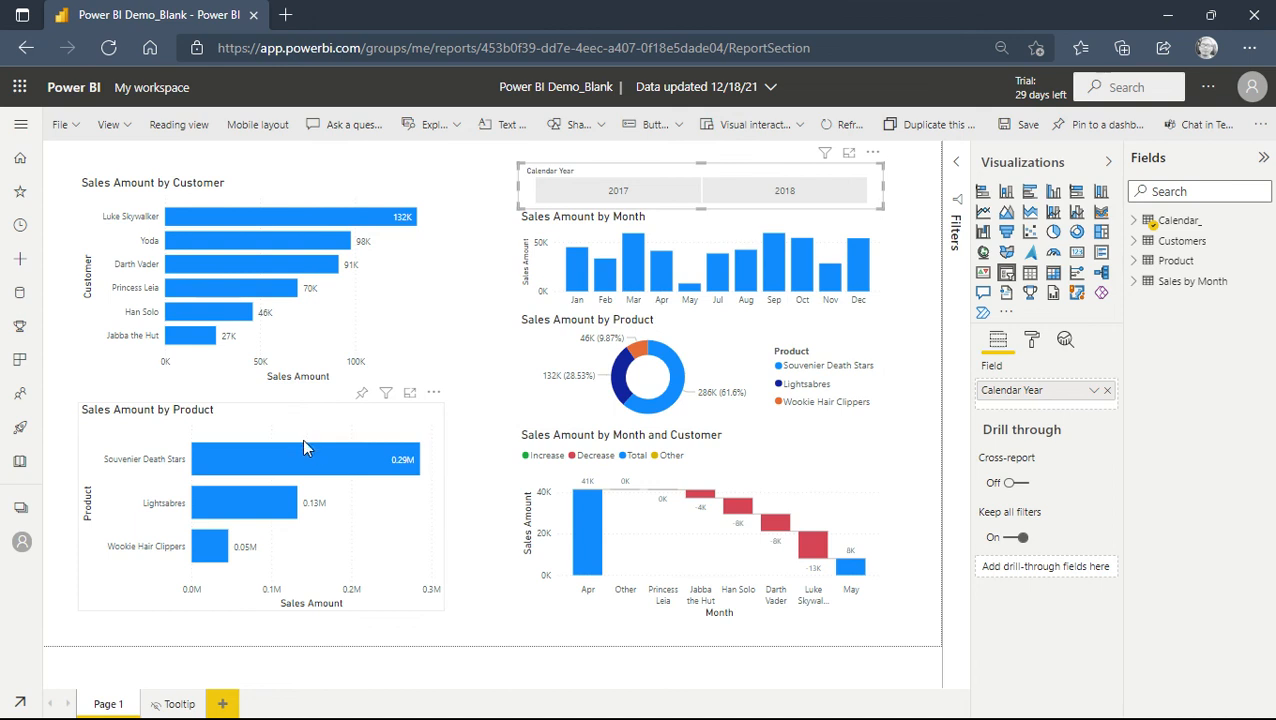
{"action": "left_click", "coordinate": [275, 220]}
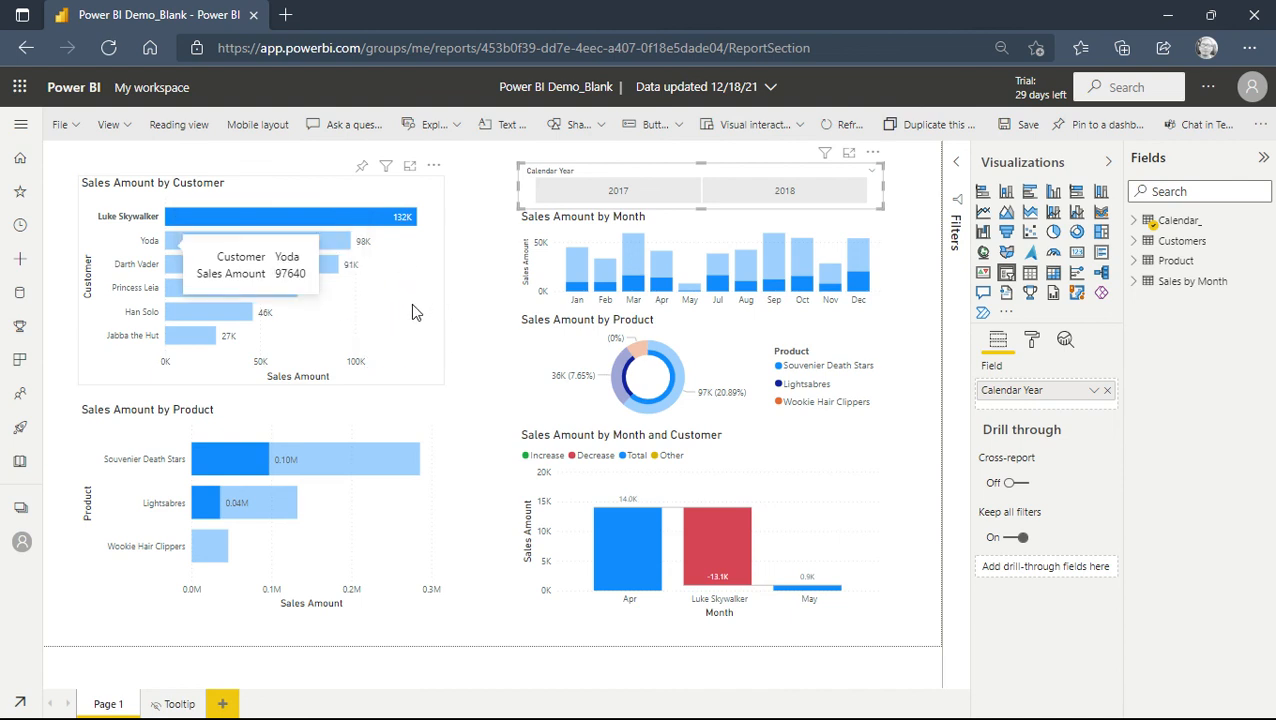
{"action": "left_click", "coordinate": [439, 358]}
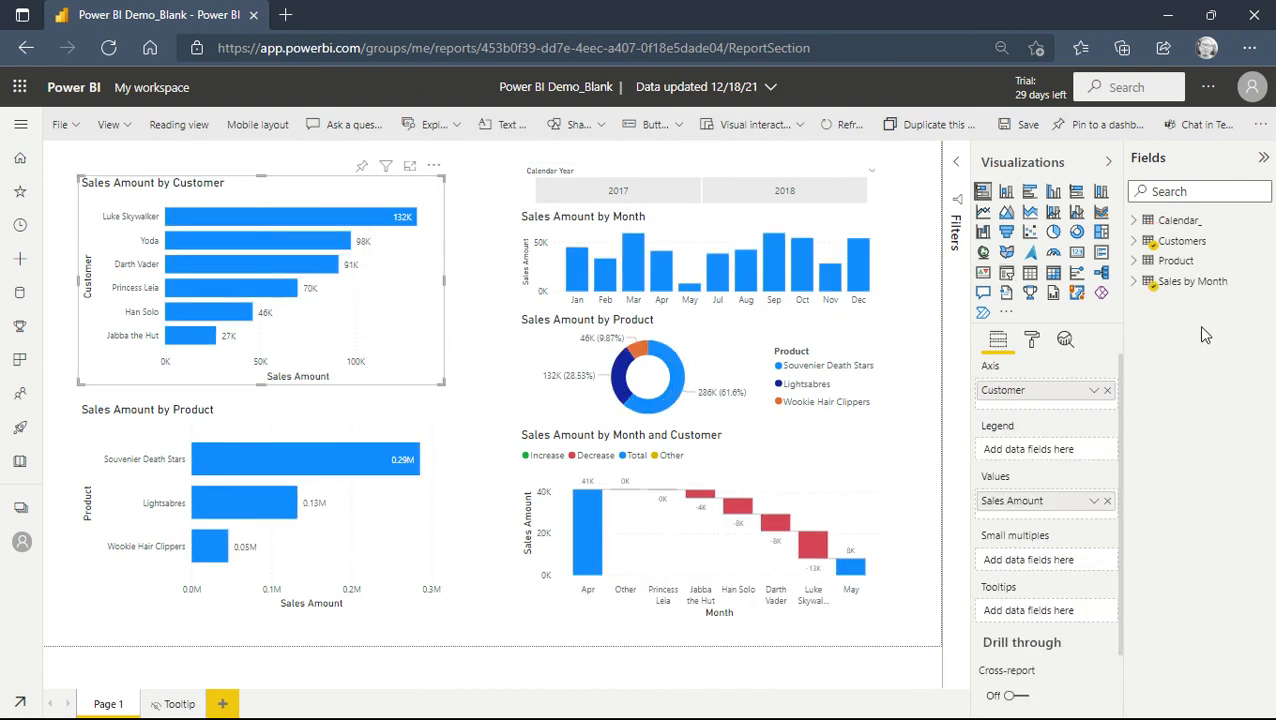
- Add the Product field from the Product table as the legend of the Sales Amount by Customer chart
{"action": "left_click", "coordinate": [1136, 263]}
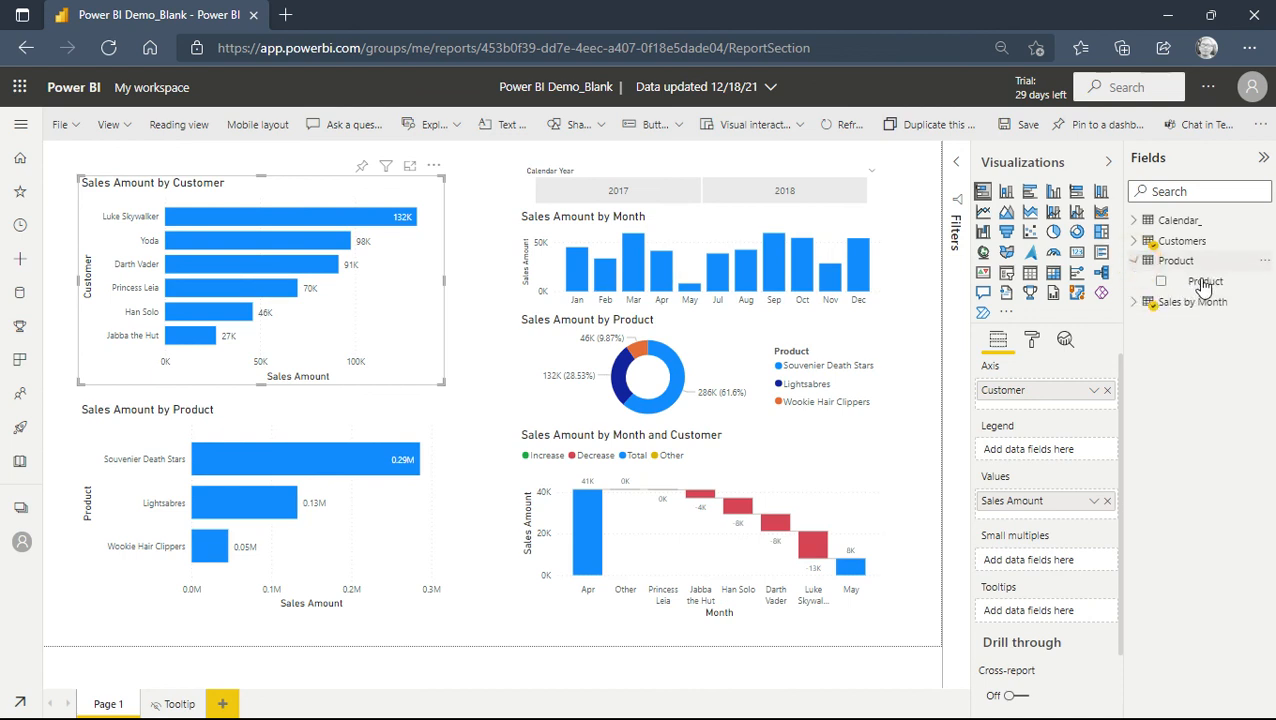
{"action": "left_click_drag", "start_coordinate": [1205, 287], "coordinate": [1045, 450]}
{"action": "left_click_drag", "start_coordinate": [1208, 287], "coordinate": [1035, 455]}
{"action": "left_click_drag", "start_coordinate": [1203, 281], "coordinate": [1059, 450]}
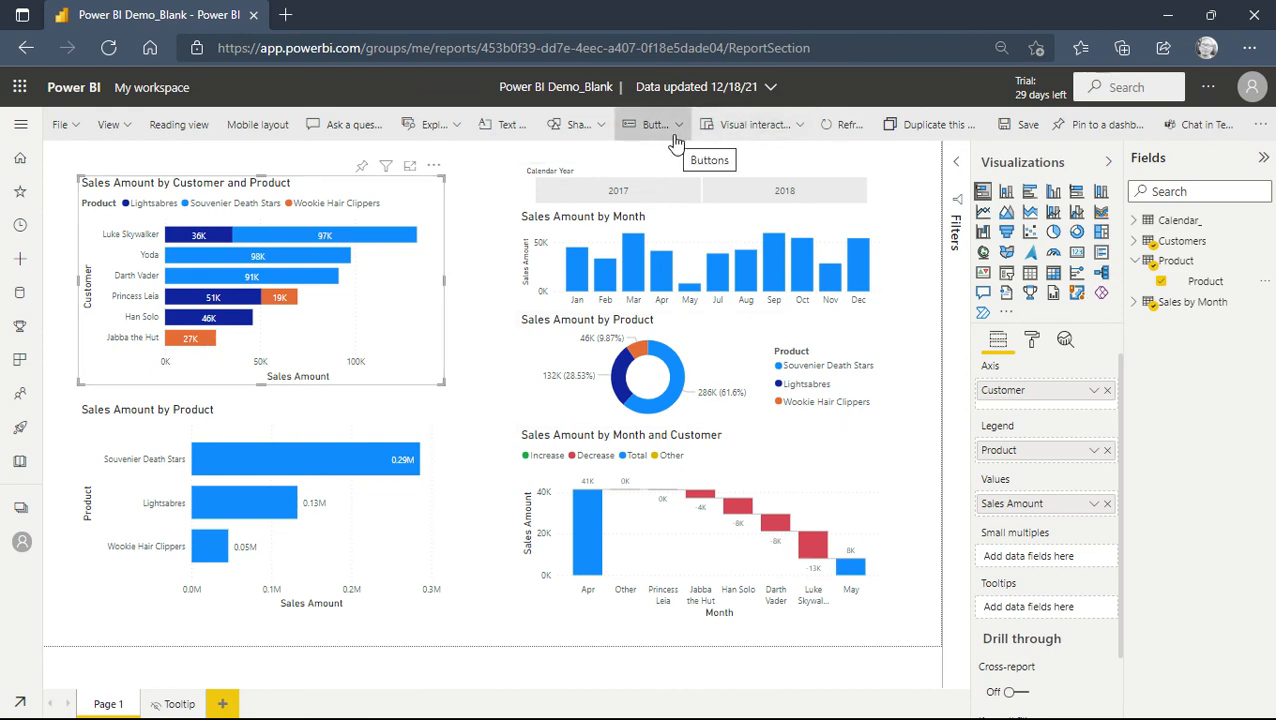
- Save the edited online report, leave no visual selected and start switching to another open window
{"action": "left_click", "coordinate": [1015, 127]}
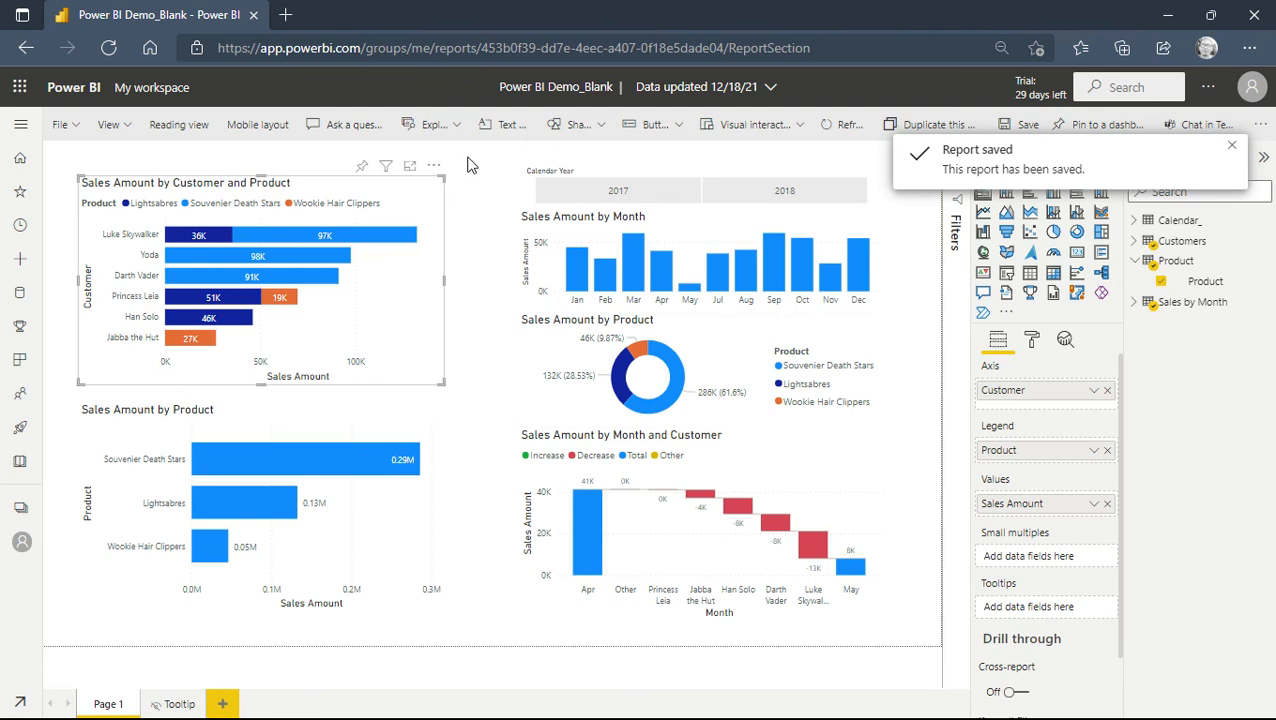
{"action": "left_click", "coordinate": [468, 162]}
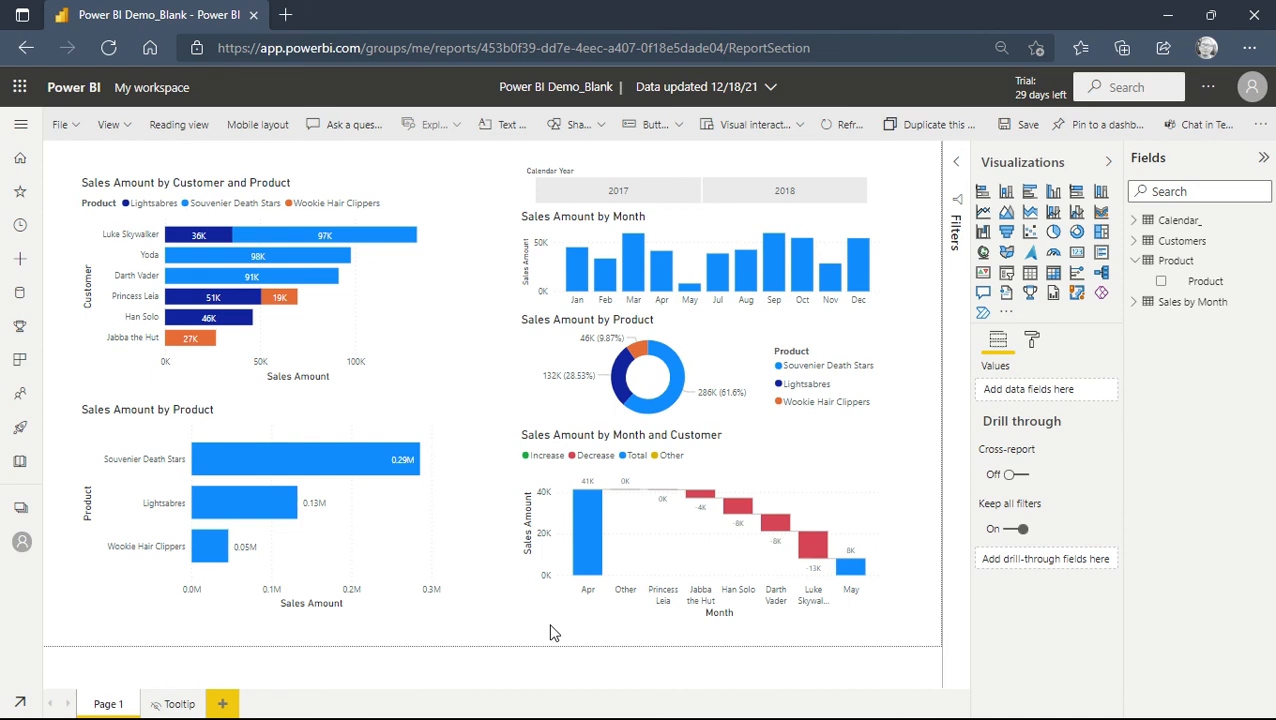
{"action": "key", "text": "alt+Tab"}
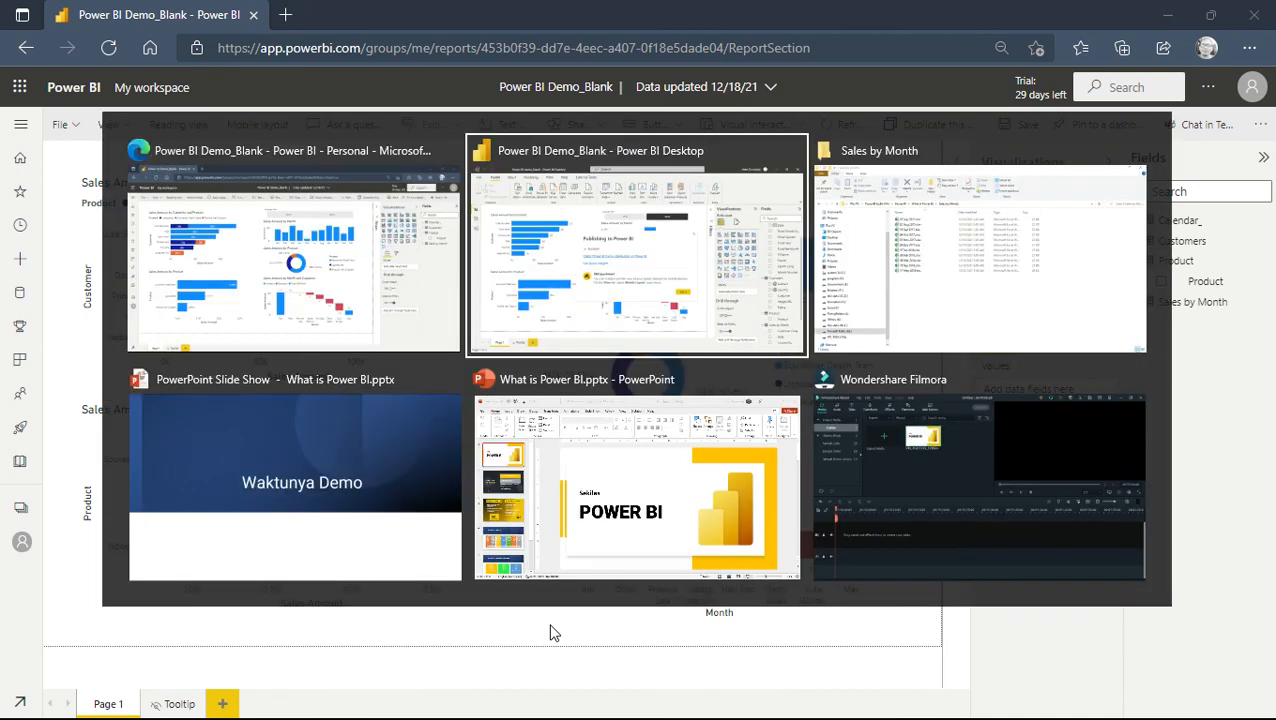